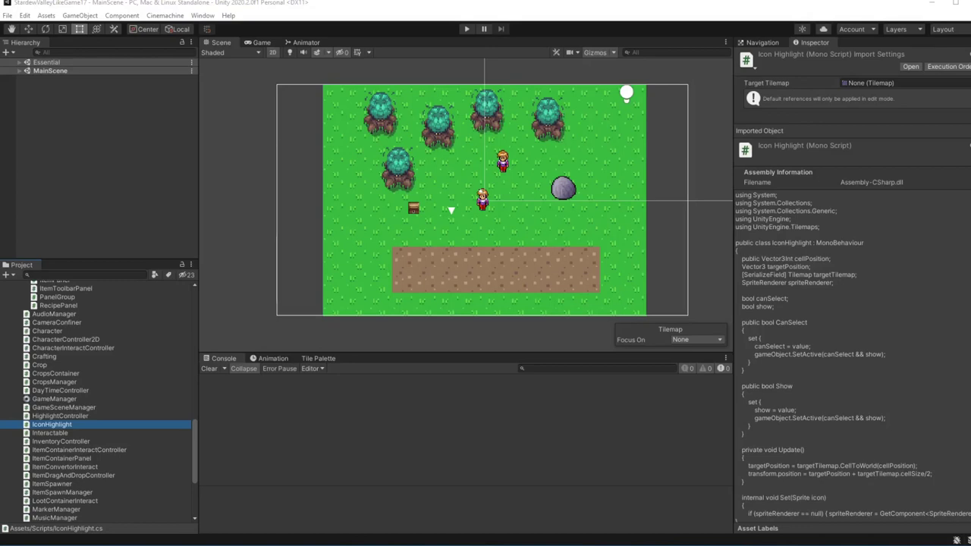
Step: Collapse the MetaData, Items and GameData folders, then open MainCharacter's Character script in Visual Studio
scroll(167, 427, up, 5)
scroll(29, 418, up, 5)
scroll(10, 442, up, 3)
scroll(18, 413, up, 3)
scroll(12, 418, up, 2)
scroll(26, 441, up, 2)
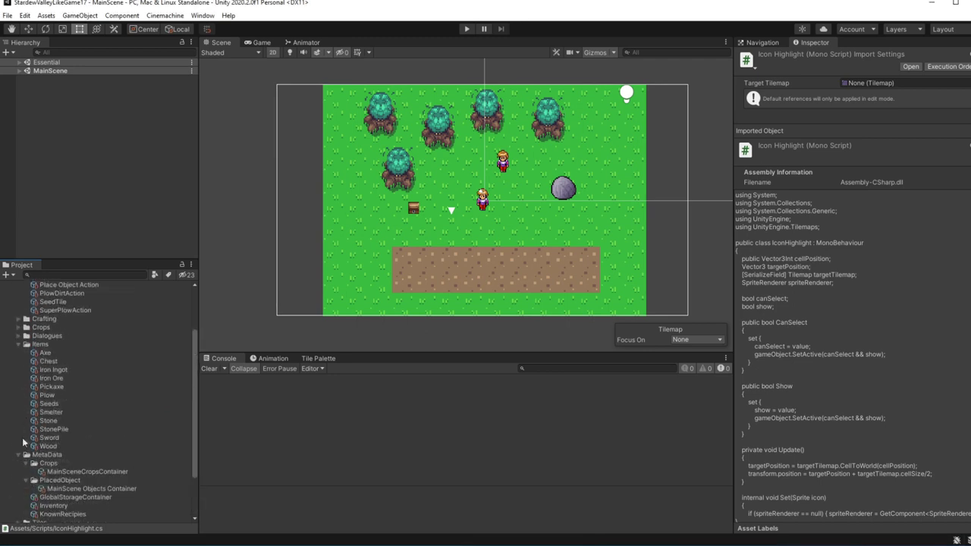
click(20, 455)
click(19, 345)
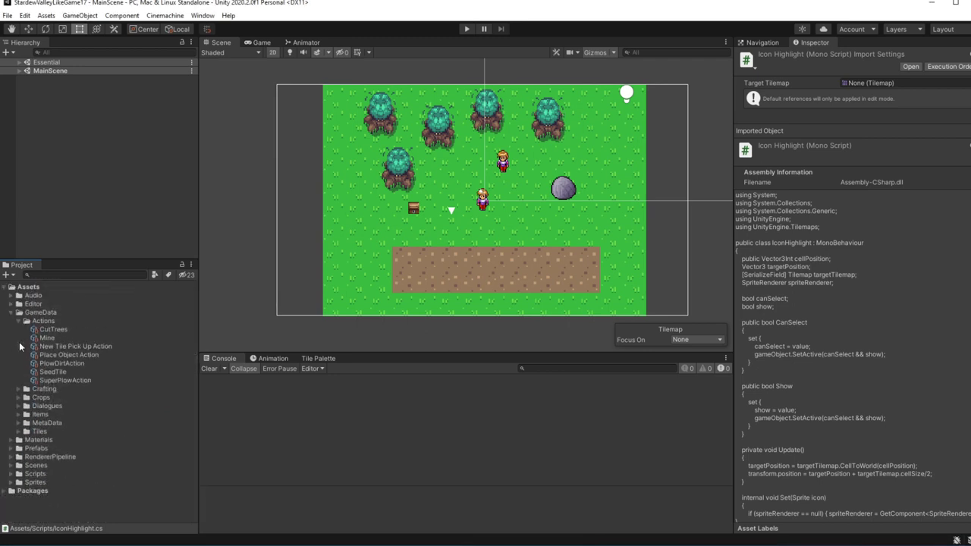
click(7, 314)
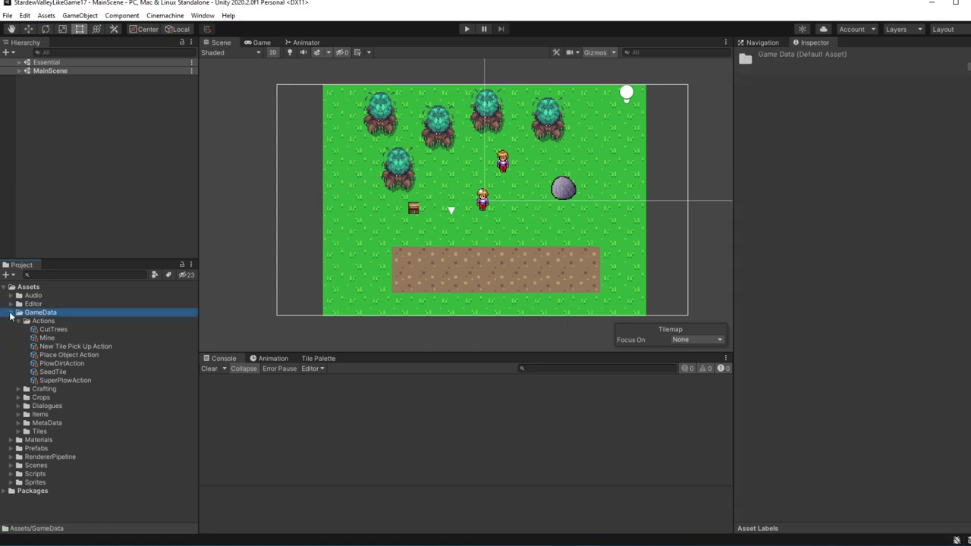
click(11, 313)
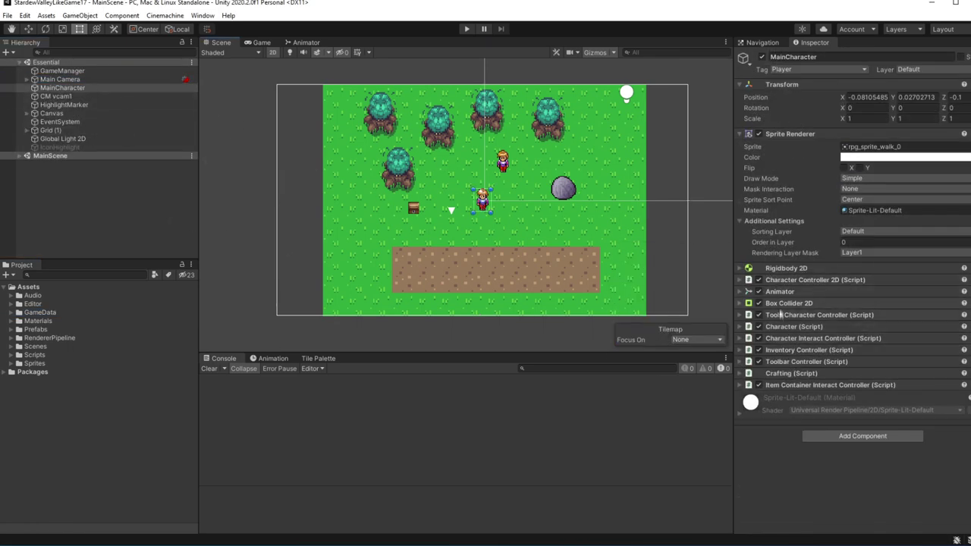
click(793, 326)
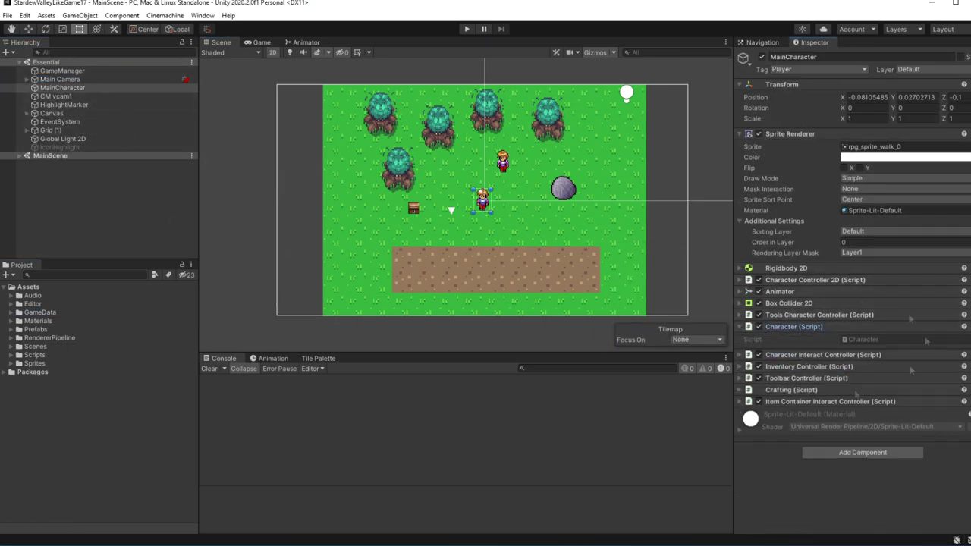
double_click(887, 339)
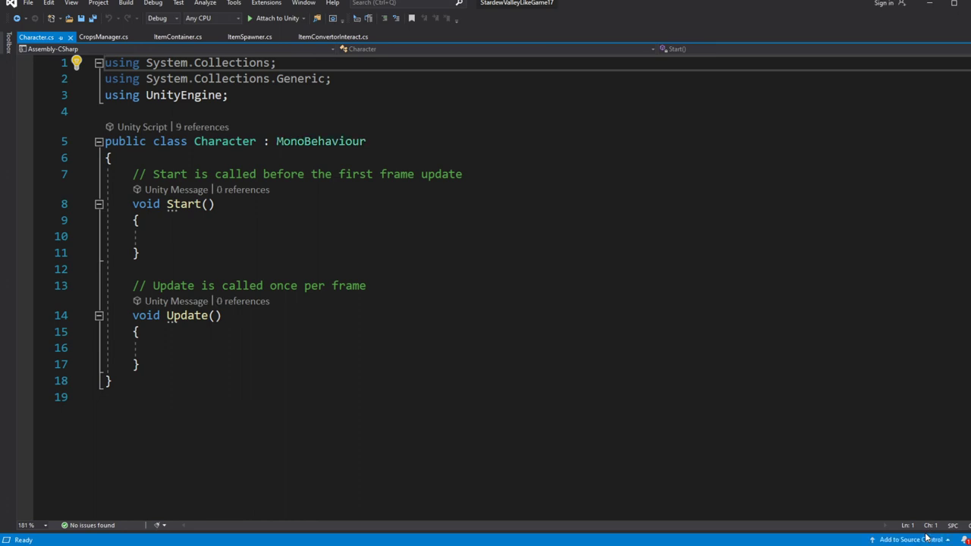
Step: Add an empty public class Stat above the Character class and save
click(136, 347)
click(256, 112)
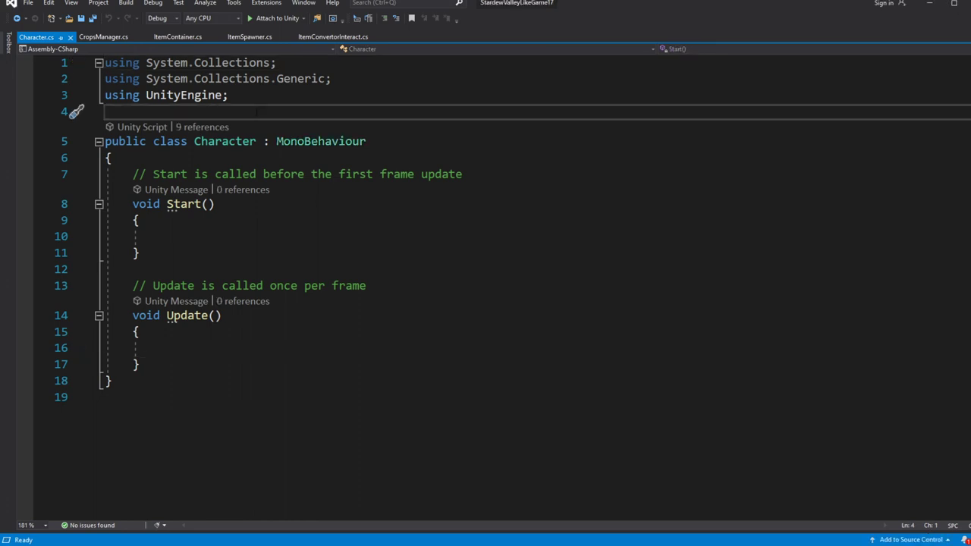
key(Return)
click(257, 113)
key(Return)
text(public class Sta)
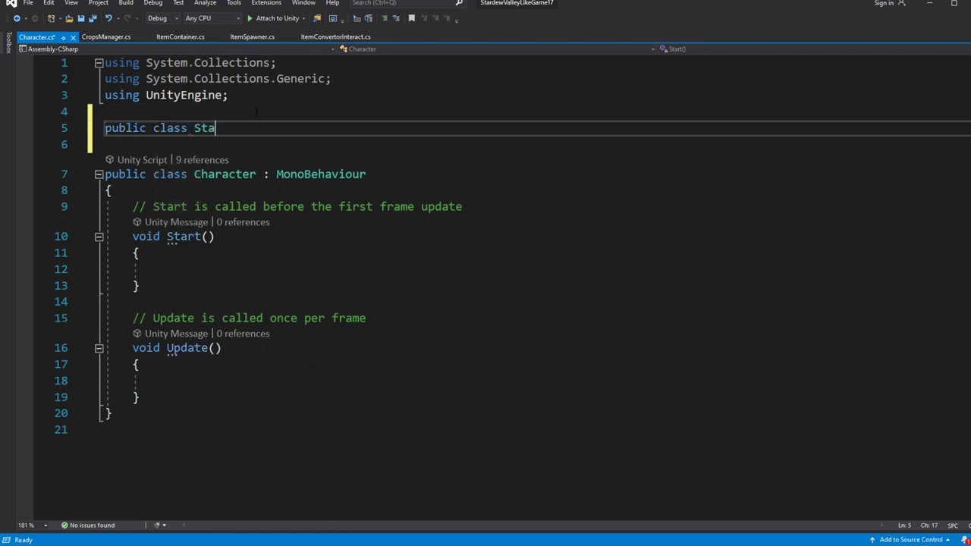
text(t)
text( {)
key(Return)
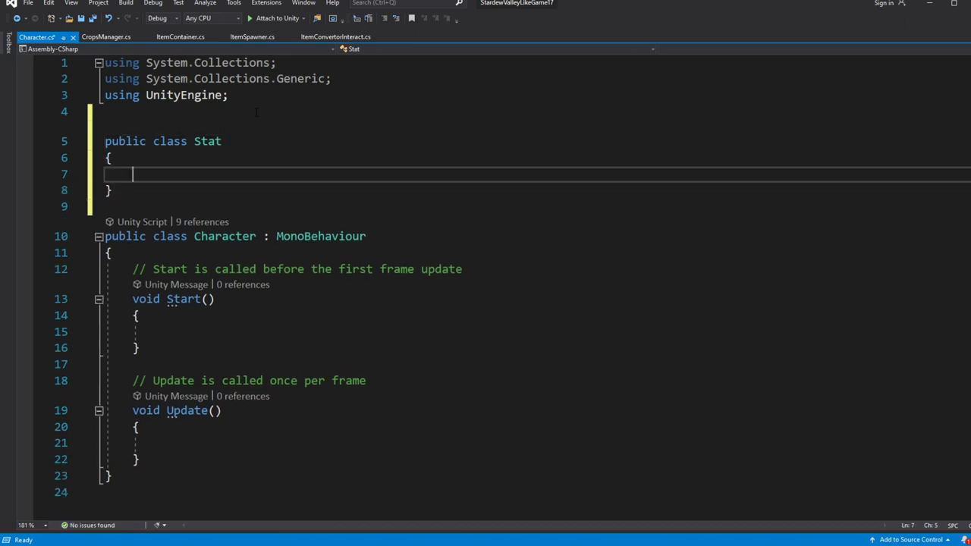
key(ctrl+s)
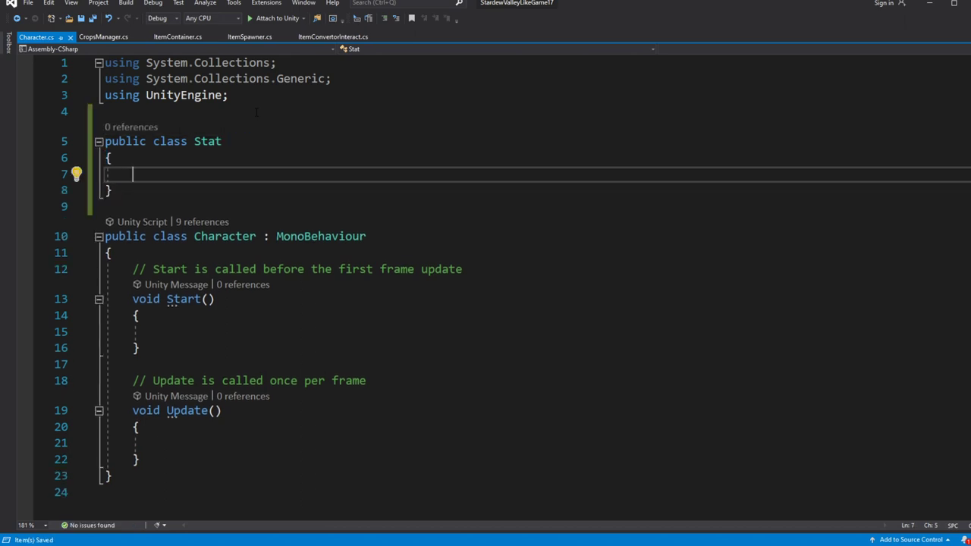
Step: Give Stat public int maxVal and currVal fields and a Stat() constructor stub
text(public int maxVal;)
key(Return)
text(public int currVal;)
key(Return)
key(Return)
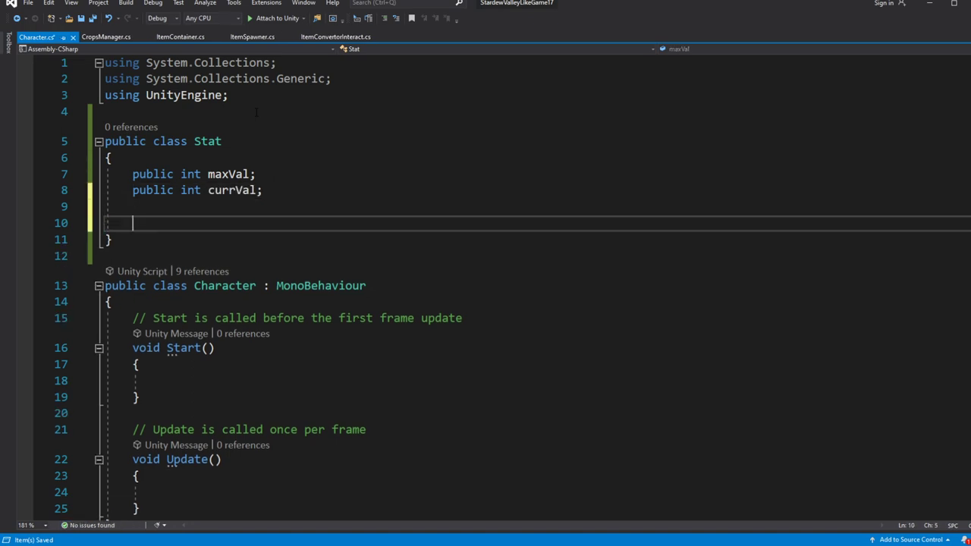
text(public Stat)
key(Escape)
text((){)
key(Return)
key(Return)
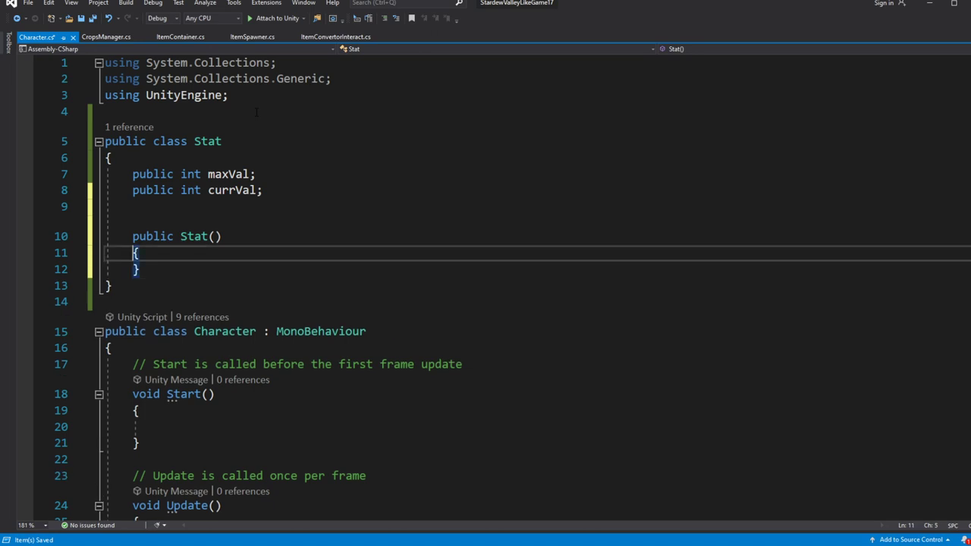
key(Return)
Step: Make the constructor Stat(int curr, int max) assign maxVal = max and currVal = curr, then save
click(216, 236)
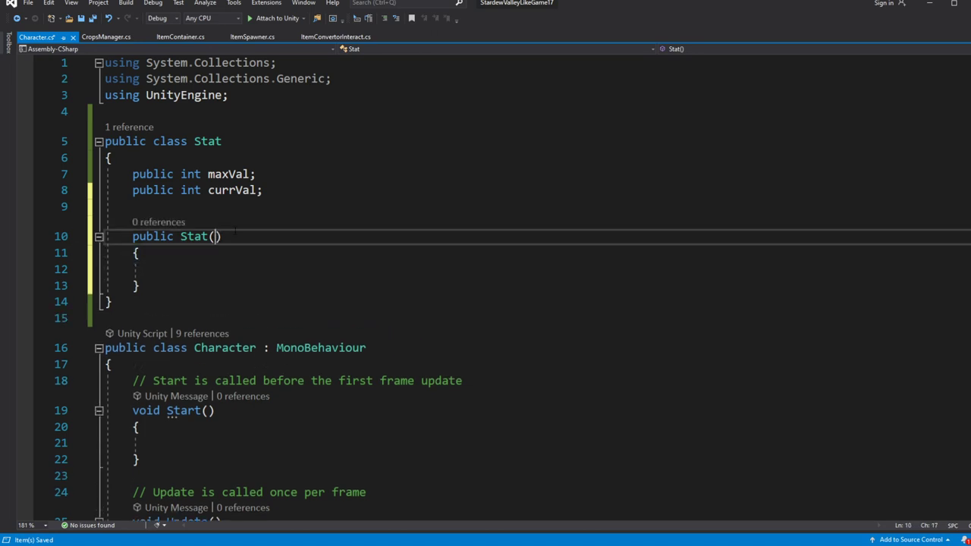
text(int curr, int max)
click(159, 269)
text(maxVal = )
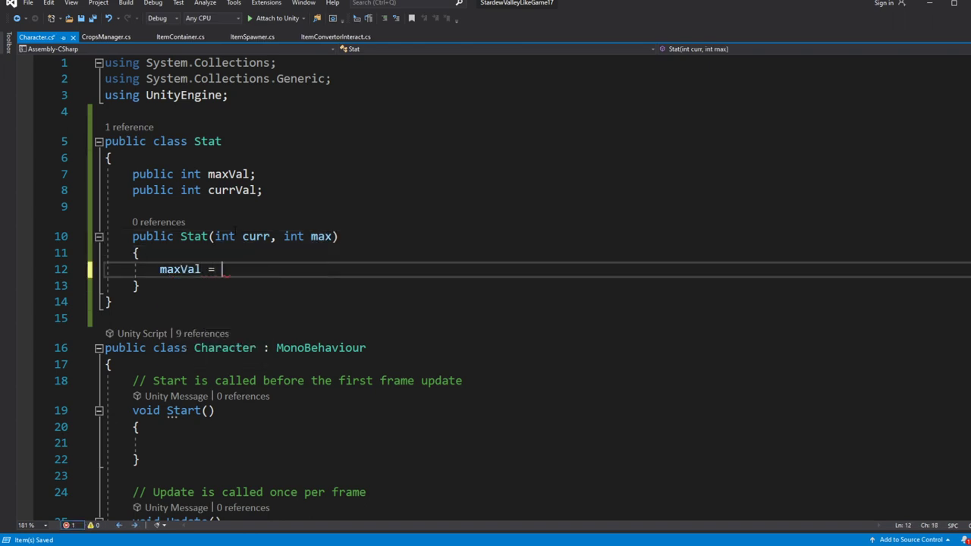
text(max;)
key(Return)
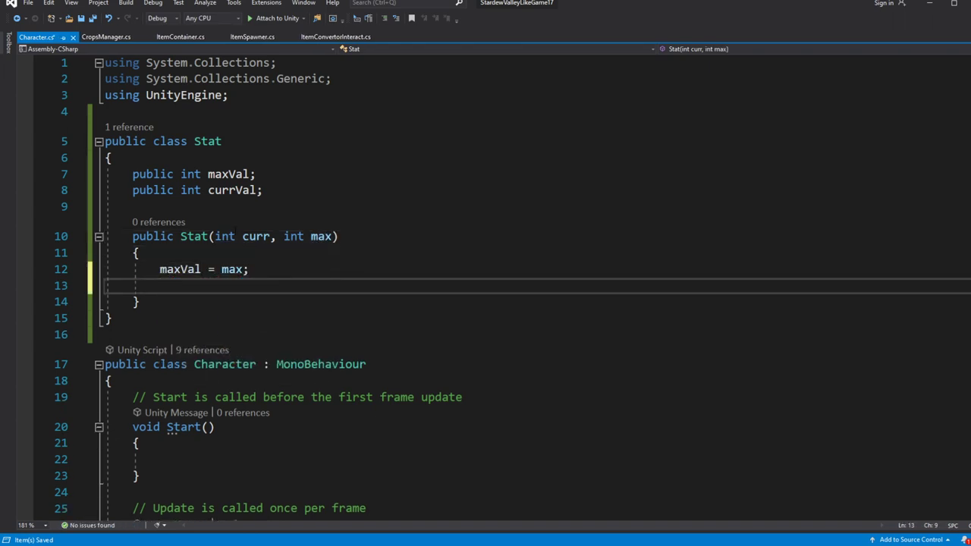
text(curre)
key(Down)
text(curr;)
key(ctrl+s)
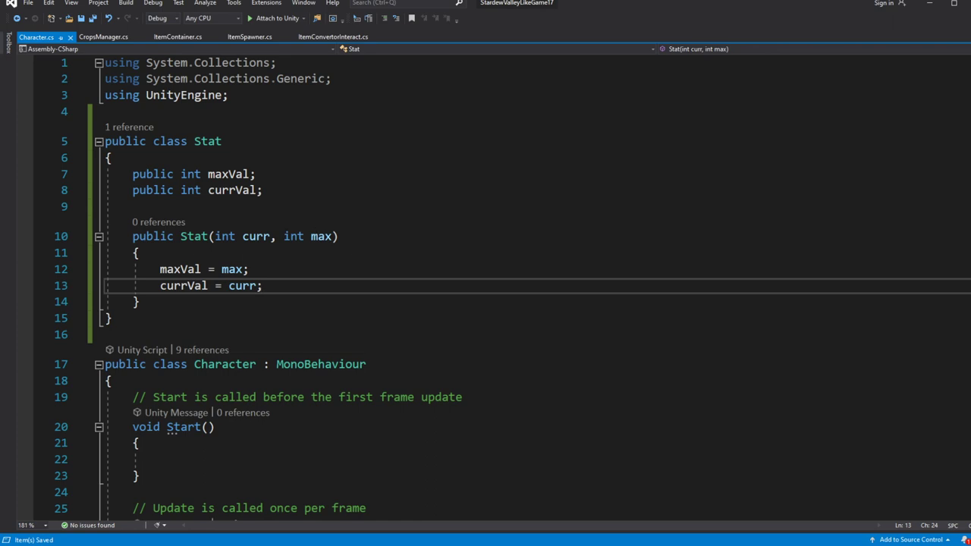
click(212, 306)
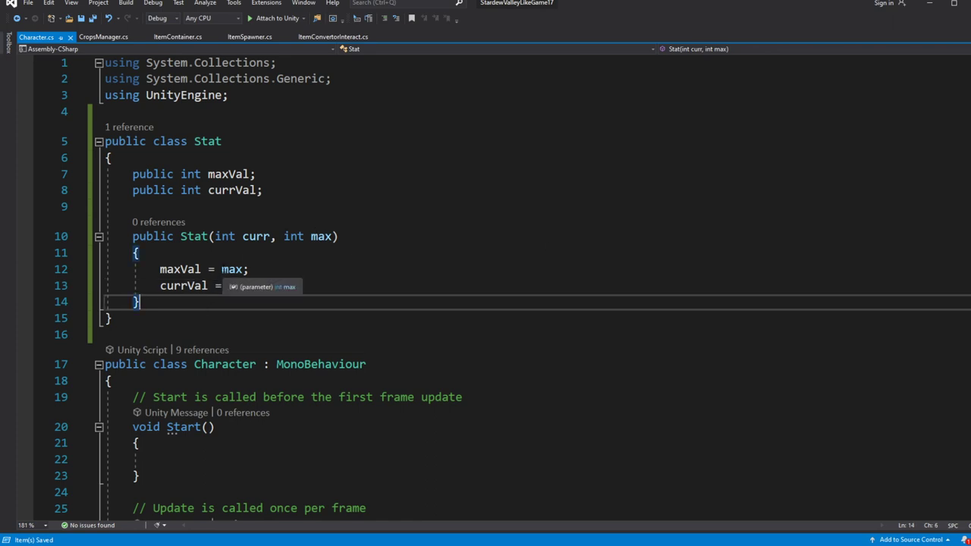
key(alt+Tab)
scroll(304, 304, down, 3)
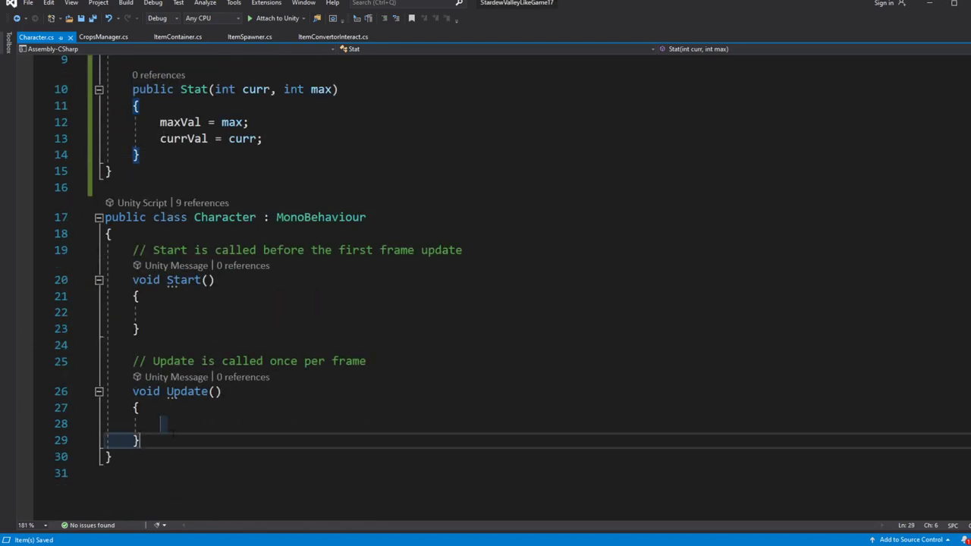
Step: Replace Character's Start() and Update() with 'public Stat hp;' and 'public Stat stamina;', then switch to Unity
drag(141, 440, 135, 255)
key(Delete)
text(public )
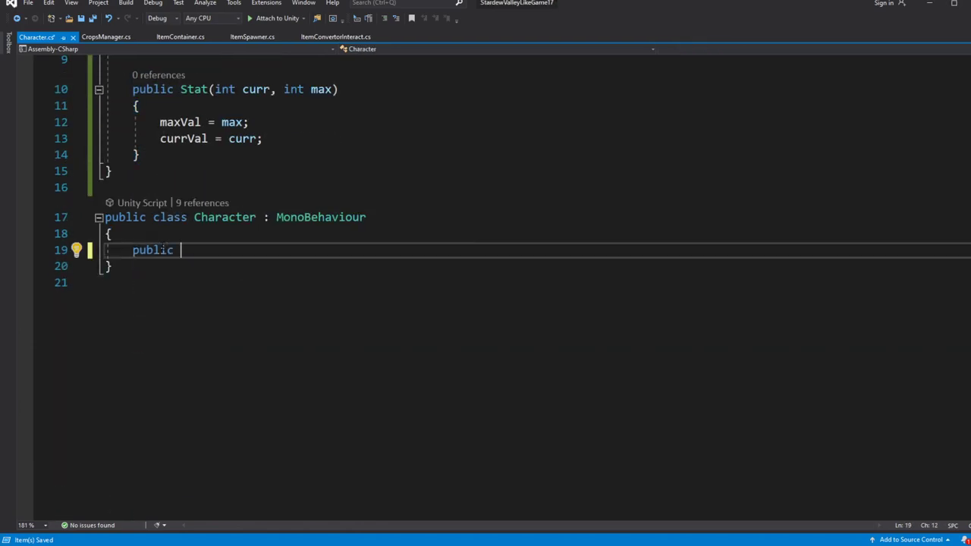
text(Stat)
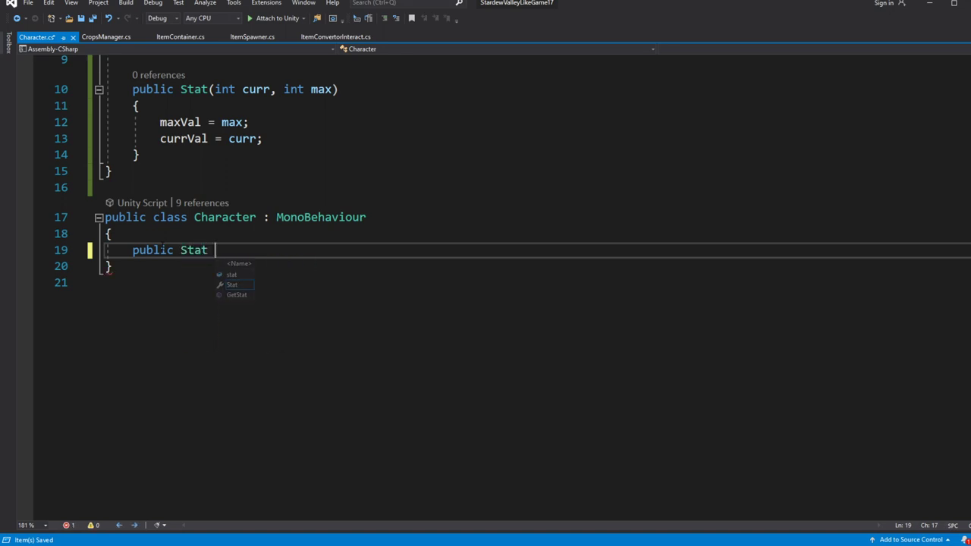
text( hp;)
key(Return)
text(public Stat )
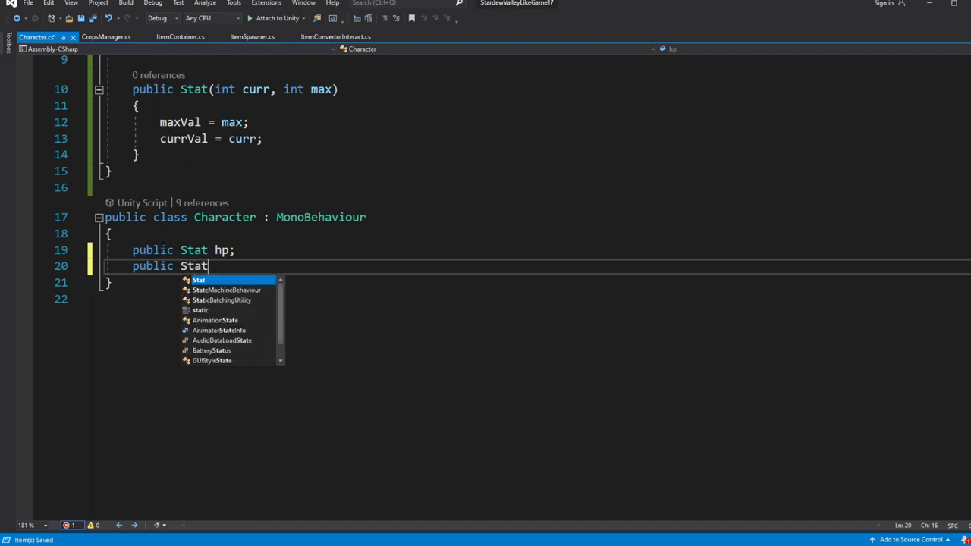
text(stamina;)
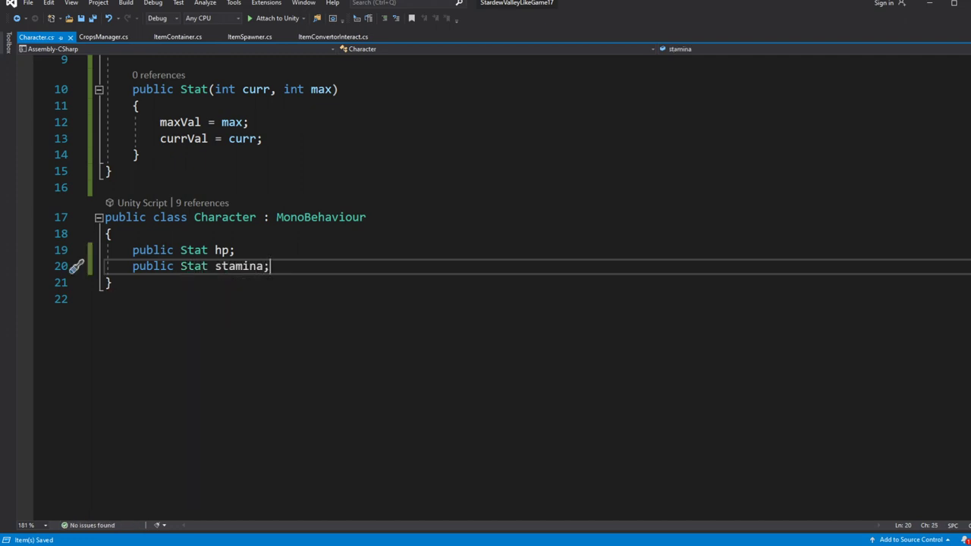
scroll(409, 301, up, 1)
scroll(408, 301, down, 1)
click(930, 7)
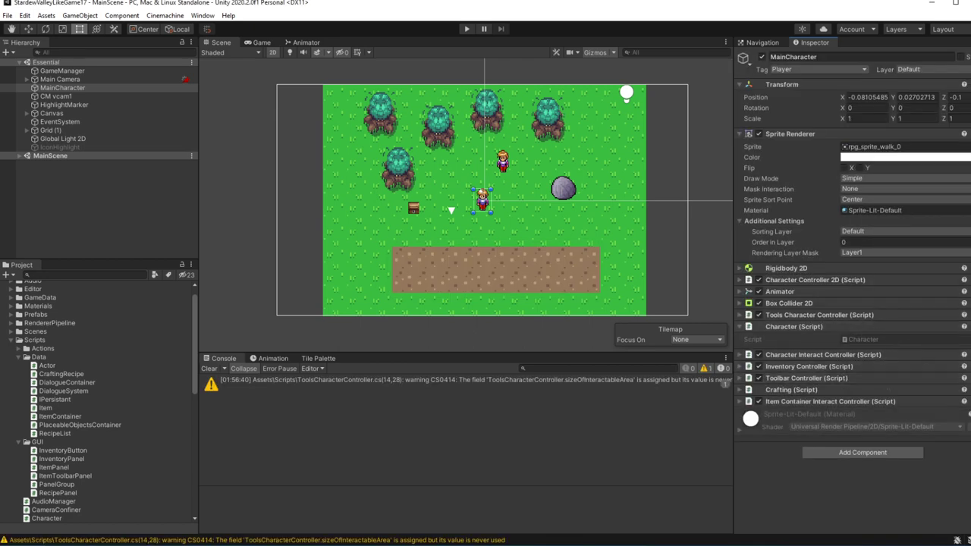
Step: Add a [Serializable] attribute on the line above the Stat class
key(alt+Tab)
click(225, 112)
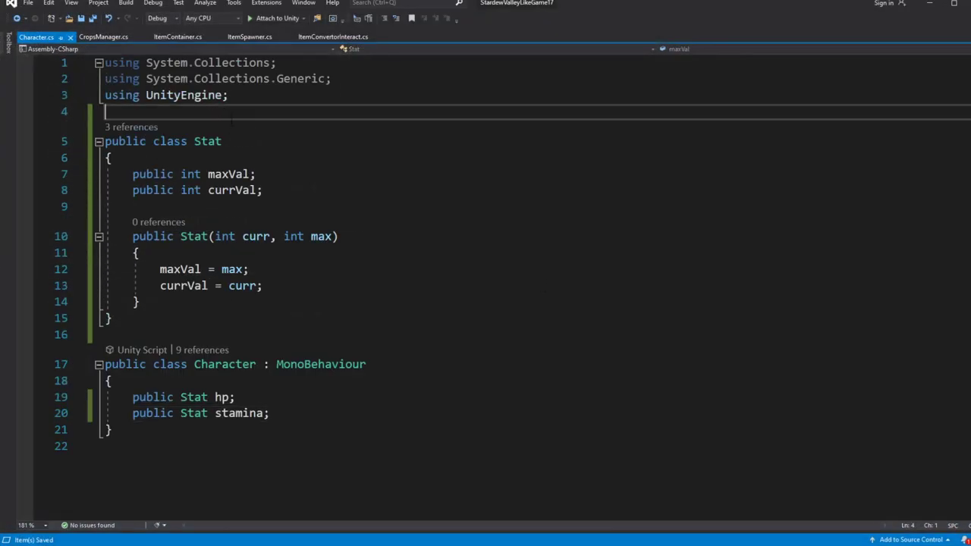
key(Return)
text([Seria)
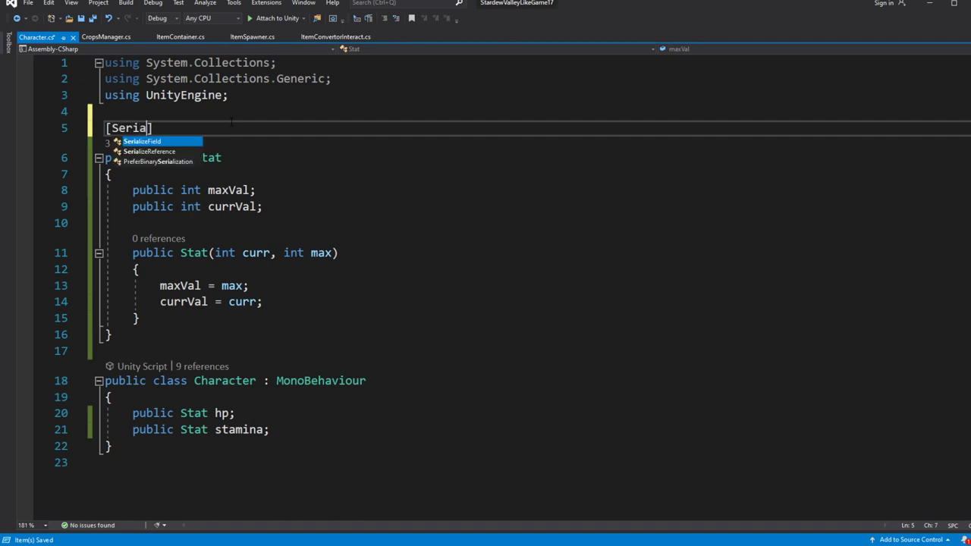
key(Down)
key(Up)
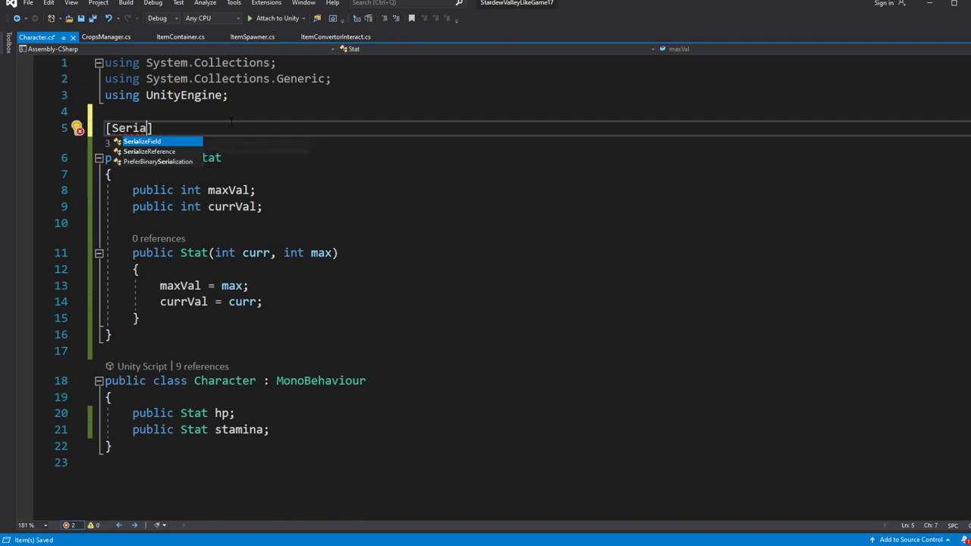
text(li)
text(zable)
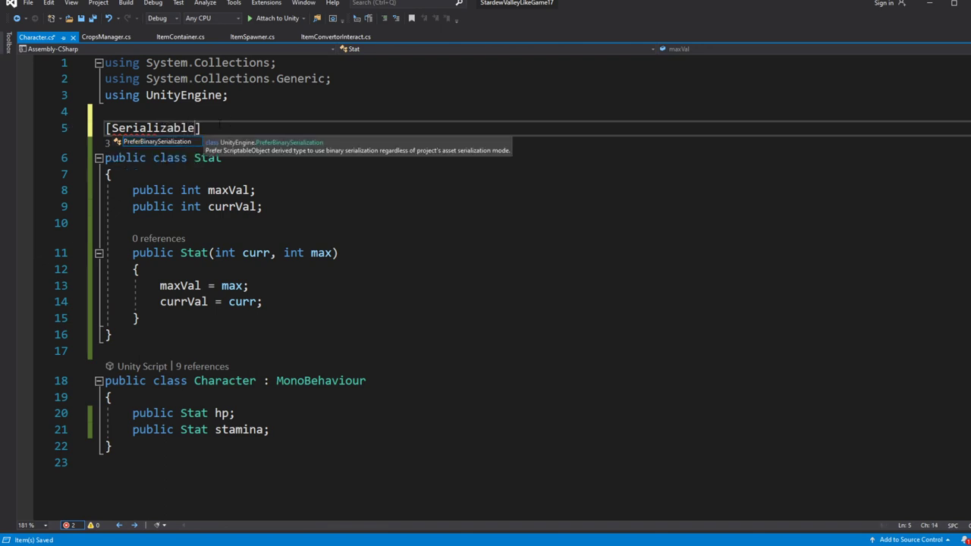
click(153, 127)
key(ctrl+Return)
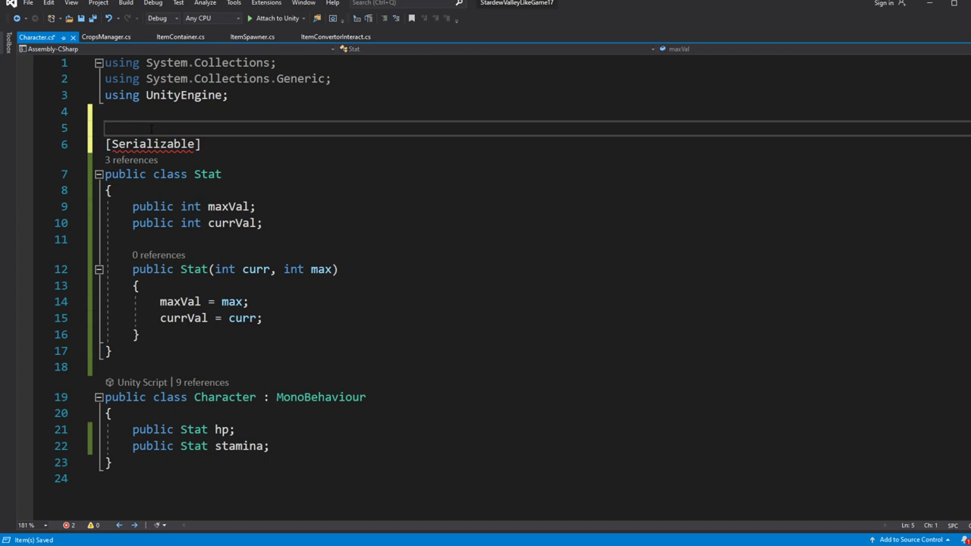
key(ctrl+z)
Step: Fix the Serializable error by adding 'using System;' through Quick Actions, then return to Unity
mouse_move(160, 129)
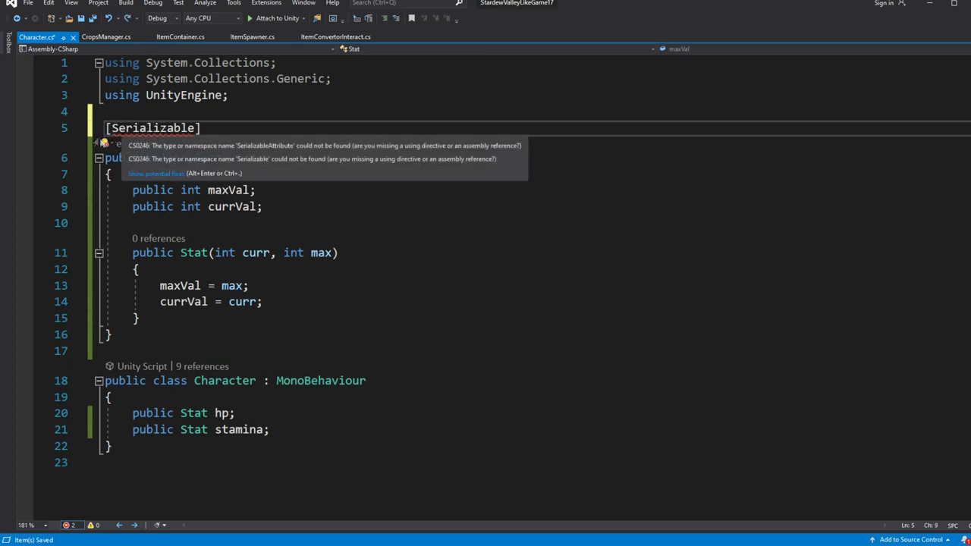
click(105, 143)
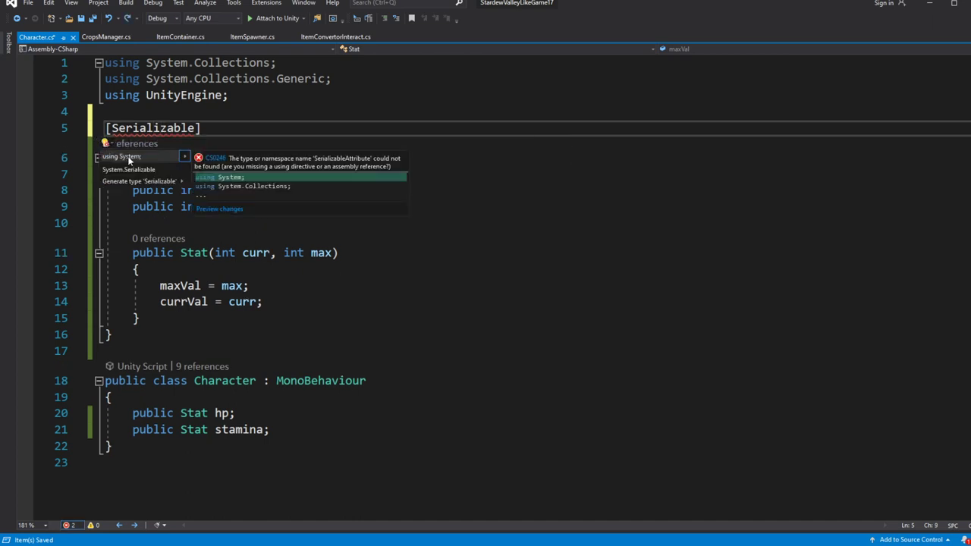
click(125, 160)
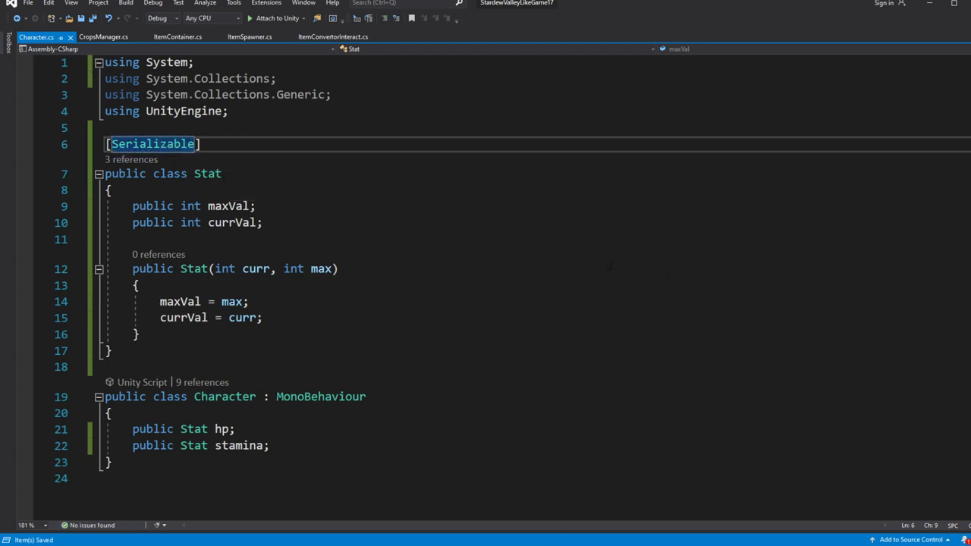
click(931, 5)
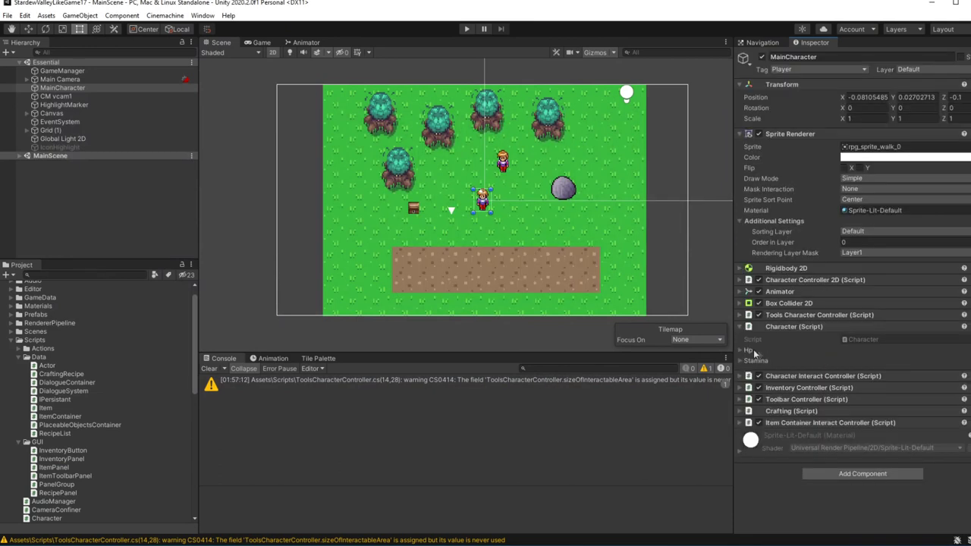
Step: Expand Hp and Stamina to check their Max Val and Curr Val, then reopen Character.cs
click(744, 352)
click(741, 381)
click(741, 381)
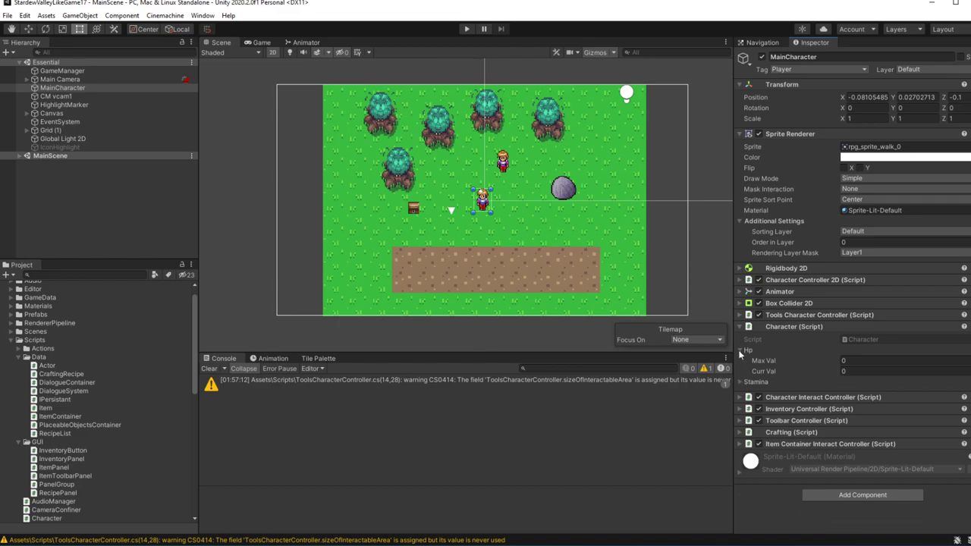
click(744, 350)
double_click(862, 339)
scroll(448, 287, down, 3)
scroll(448, 287, up, 3)
scroll(448, 288, down, 3)
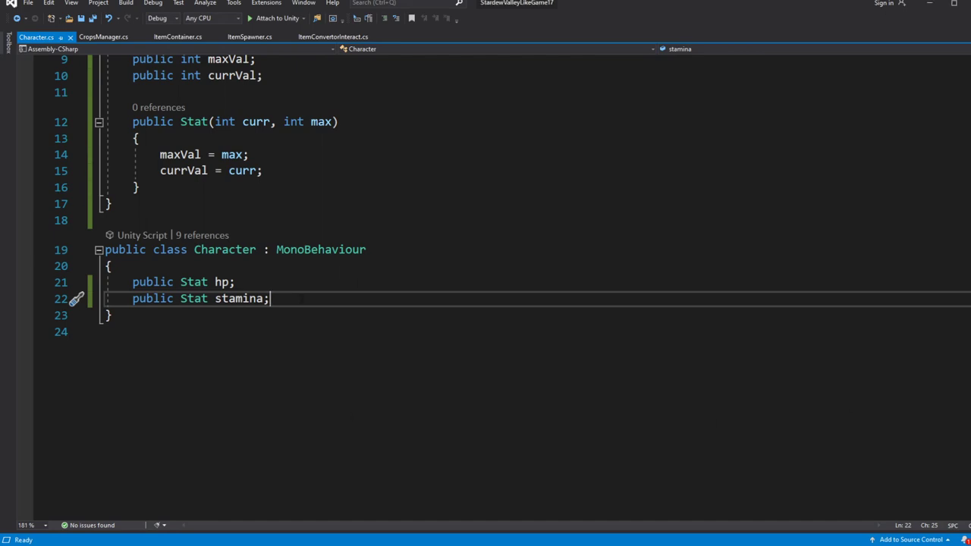
Step: Add 'public bool isDead;' and an empty public void TakeDamage(int amount) method, saving both
key(Return)
key(Return)
text(public bool isDead;)
key(ctrl+s)
key(Return)
key(Return)
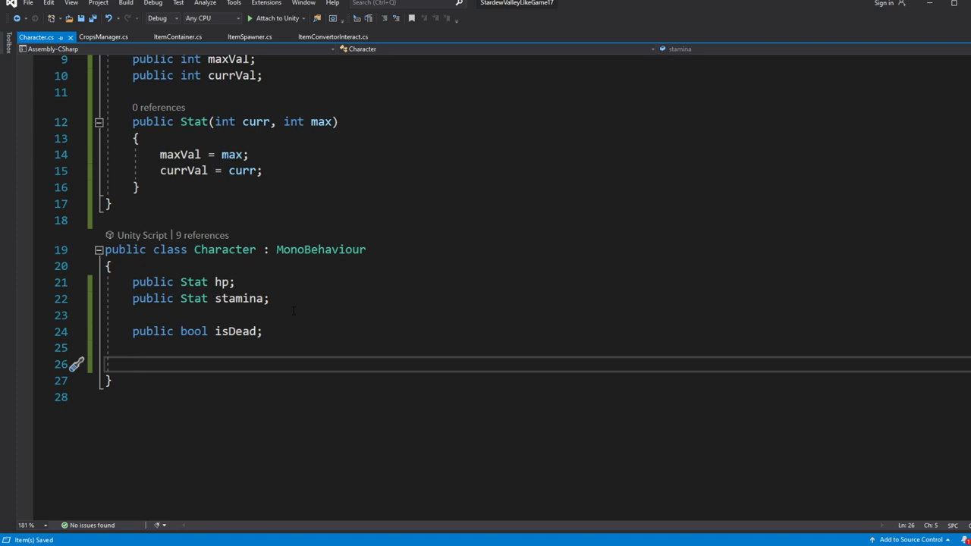
text(public )
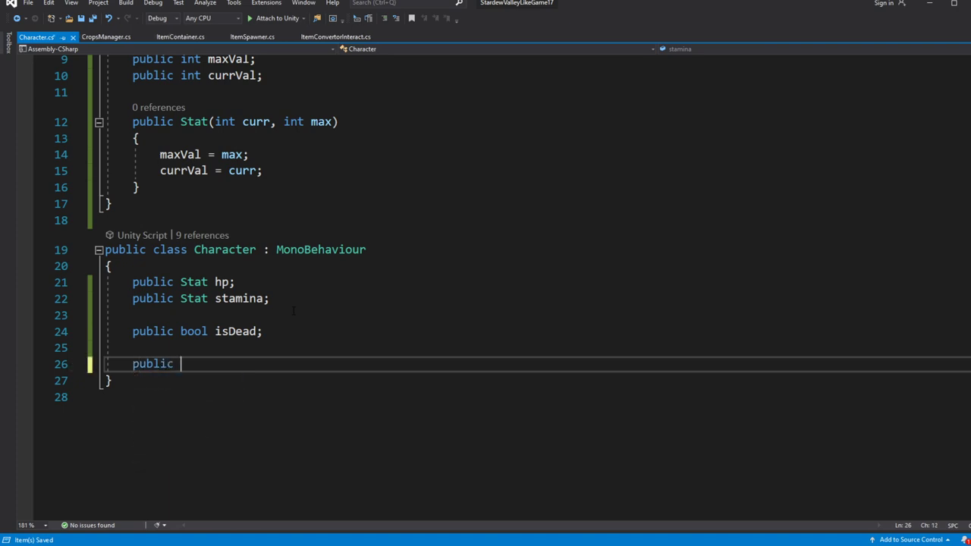
text(void Take)
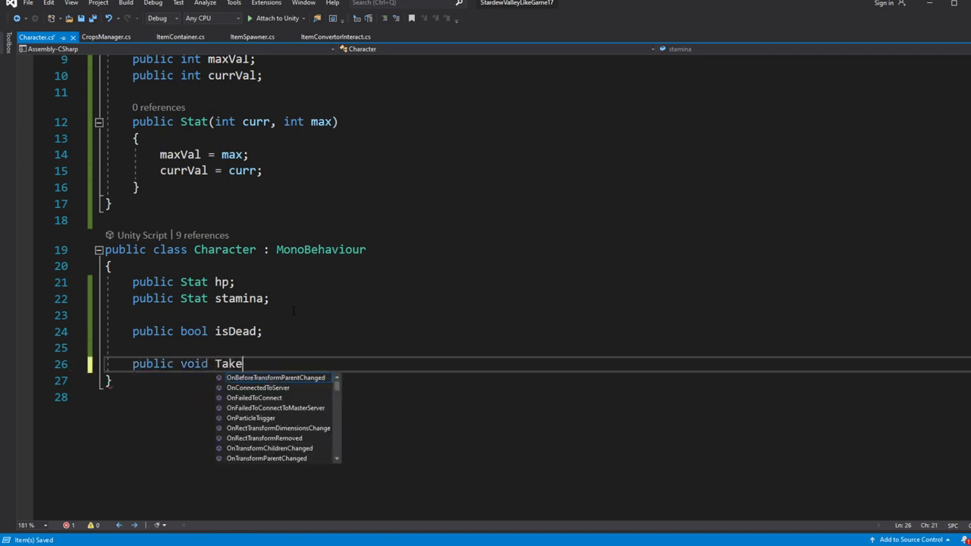
text(Damage(i)
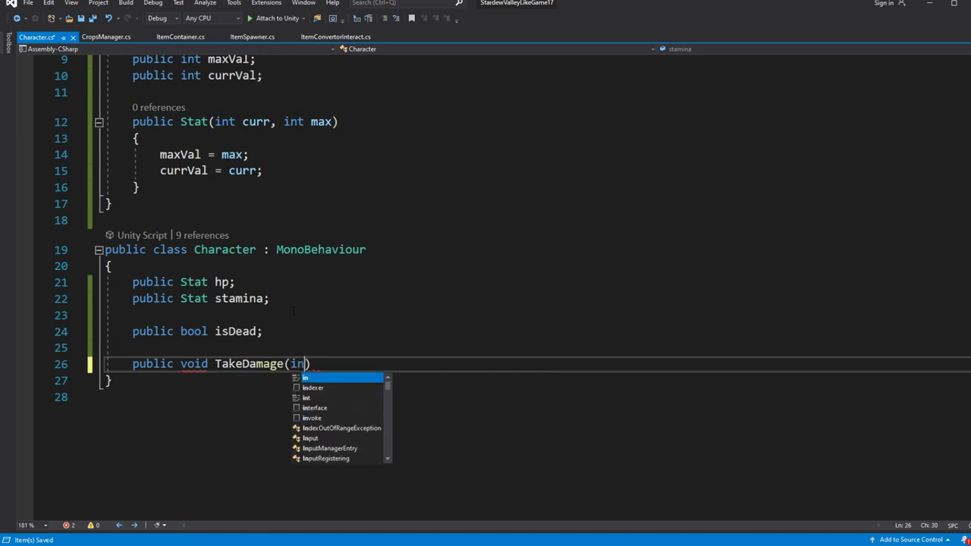
text(nt amount) {)
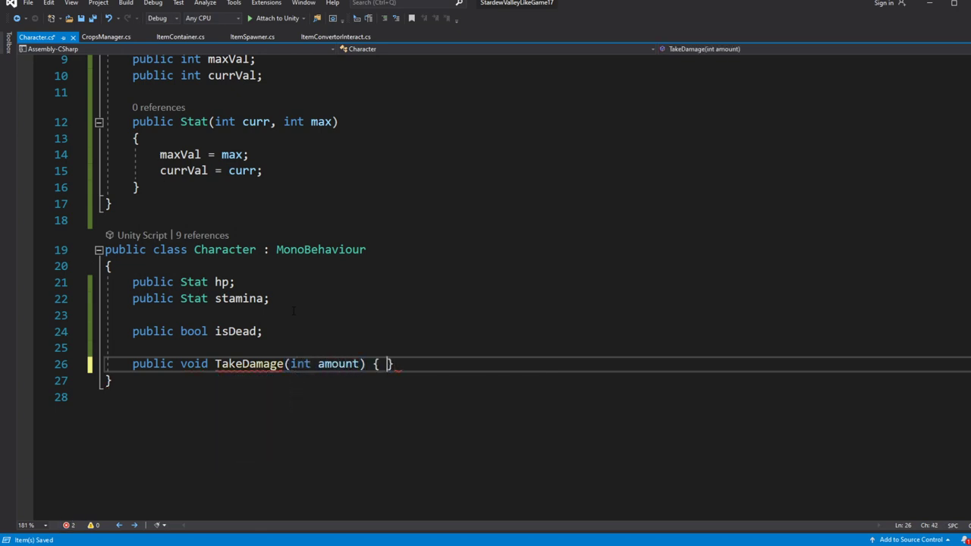
key(Return)
key(BackSpace)
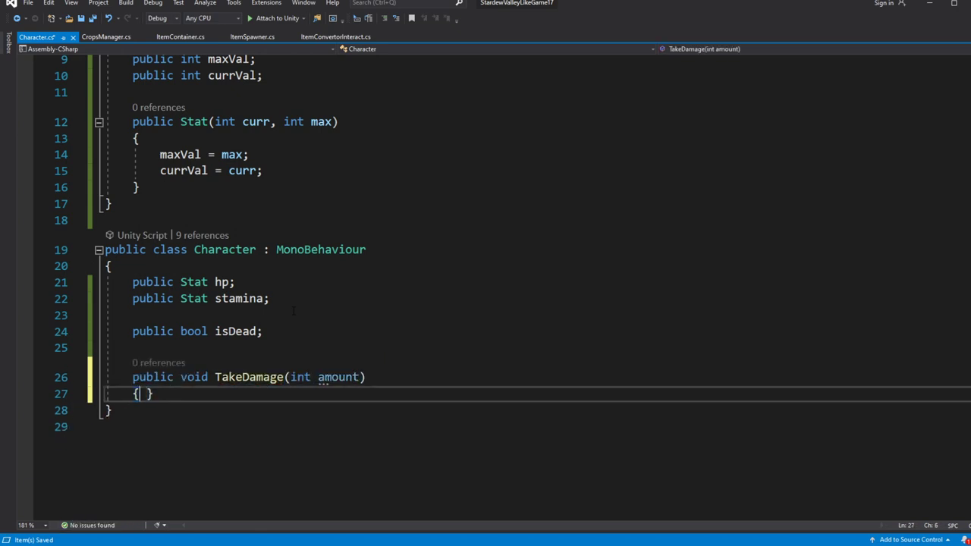
key(Return)
key(Up)
key(ctrl+s)
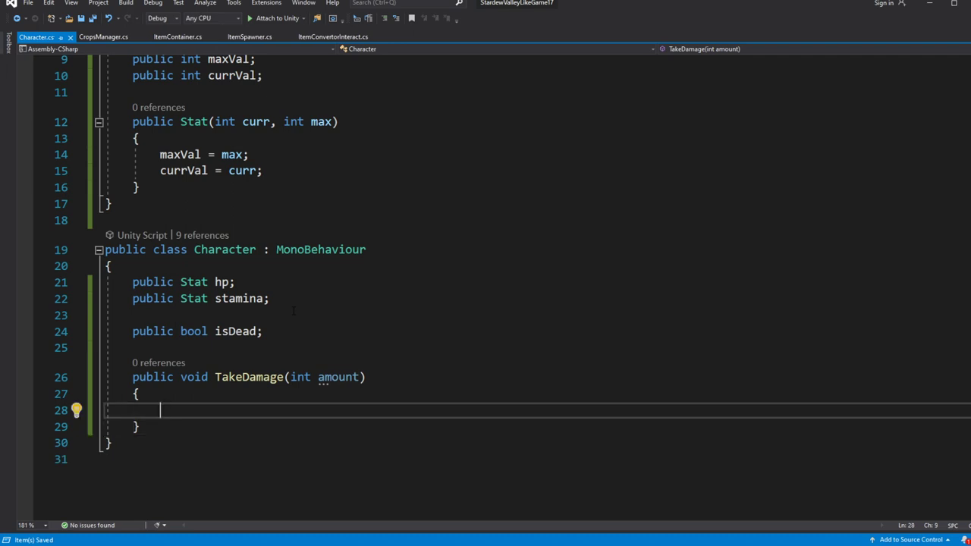
Step: Write 'hp.Subtract(amount);' inside the TakeDamage method body
scroll(350, 278, up, 1)
scroll(264, 256, down, 1)
text(st)
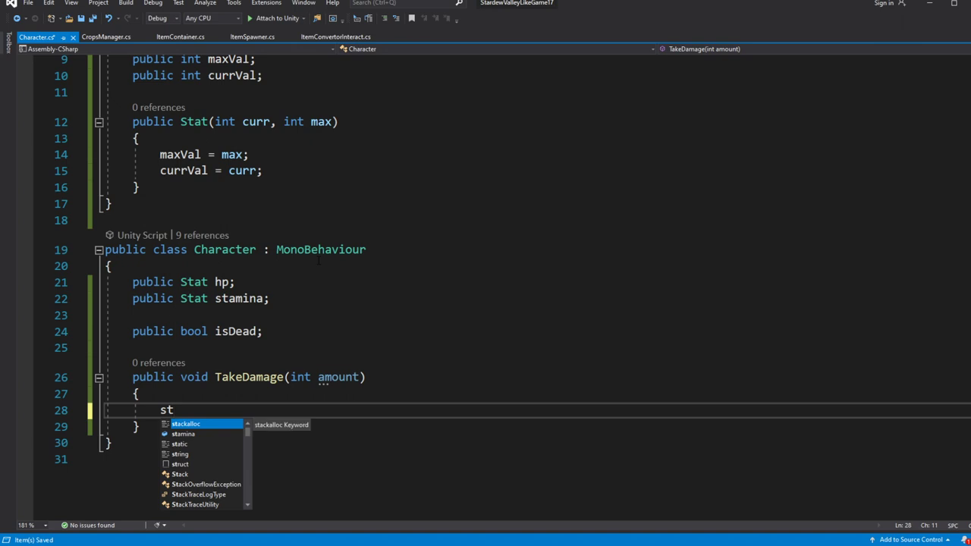
key(BackSpace)
key(BackSpace)
text(hp.Subtrack)
key(BackSpace)
text(t)
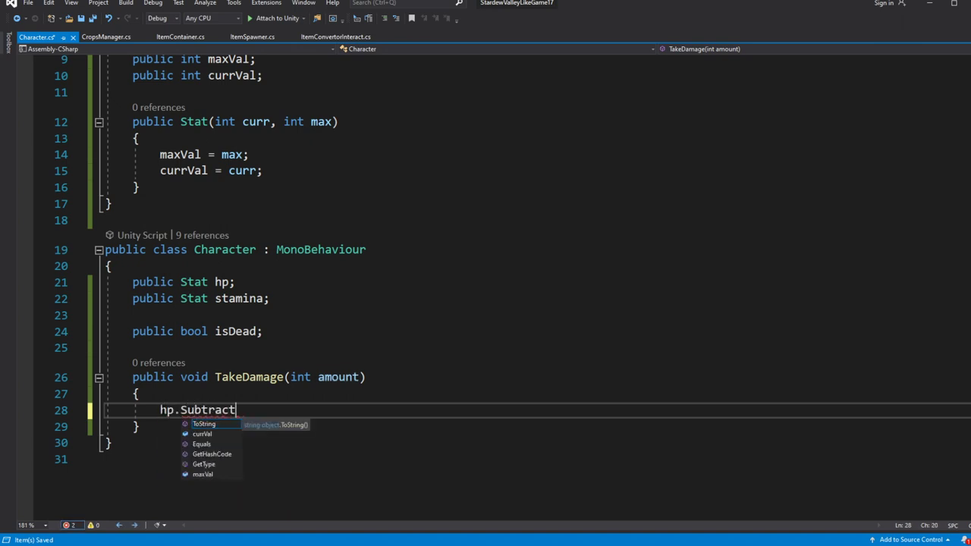
text(()
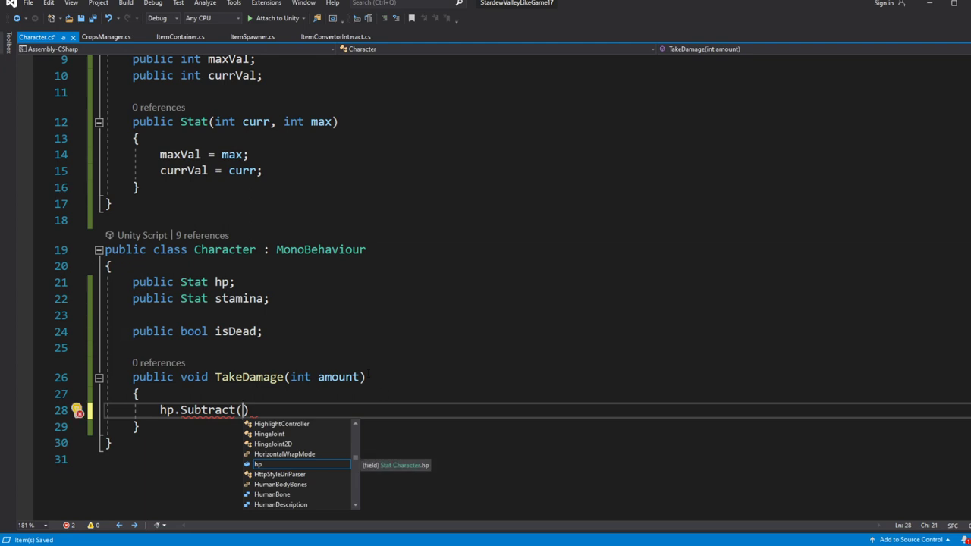
text(amount);)
Step: Generate a Stat.Subtract method stub from the Quick Actions (Ctrl+.) fix
right_click(201, 410)
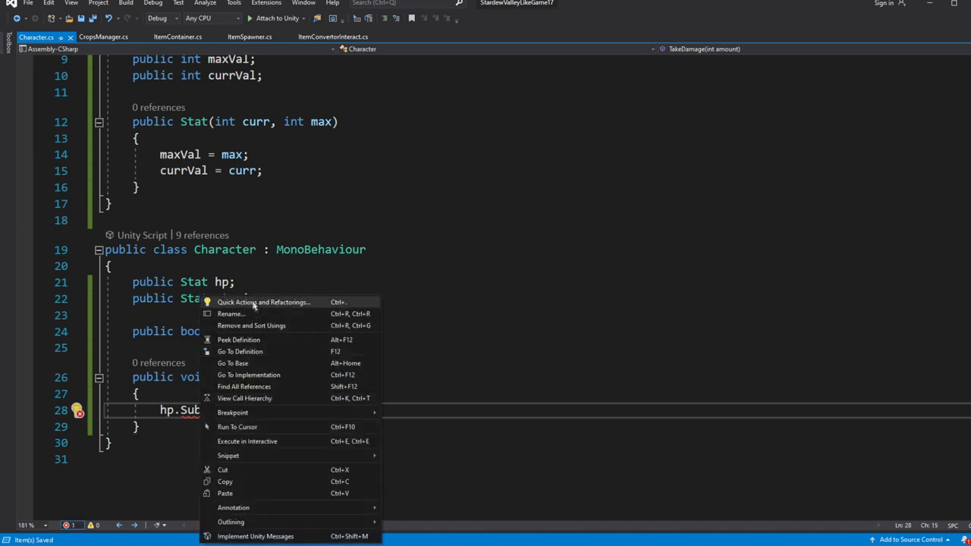
key(Escape)
key(ctrl+period)
click(152, 429)
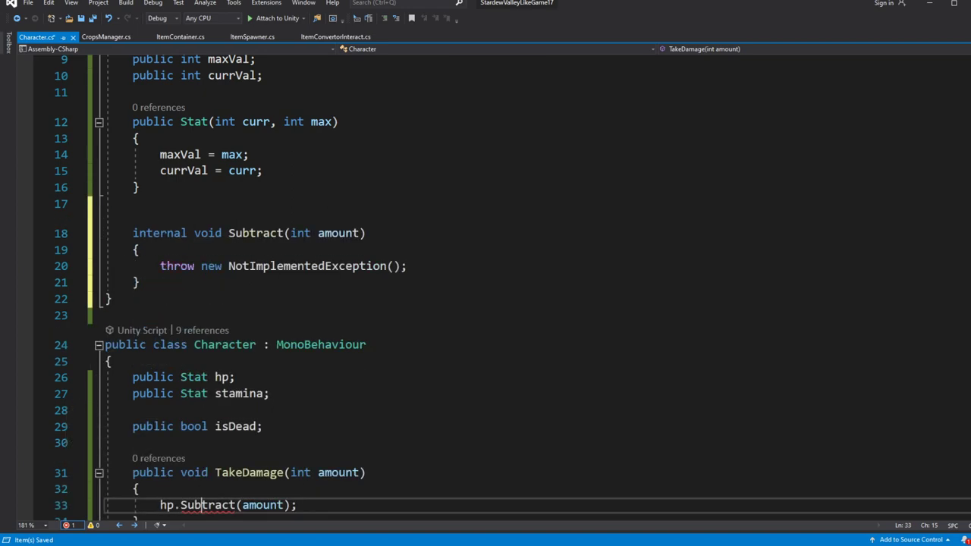
scroll(75, 456, down, 1)
drag(299, 456, 140, 440)
click(250, 328)
click(429, 221)
drag(429, 221, 160, 216)
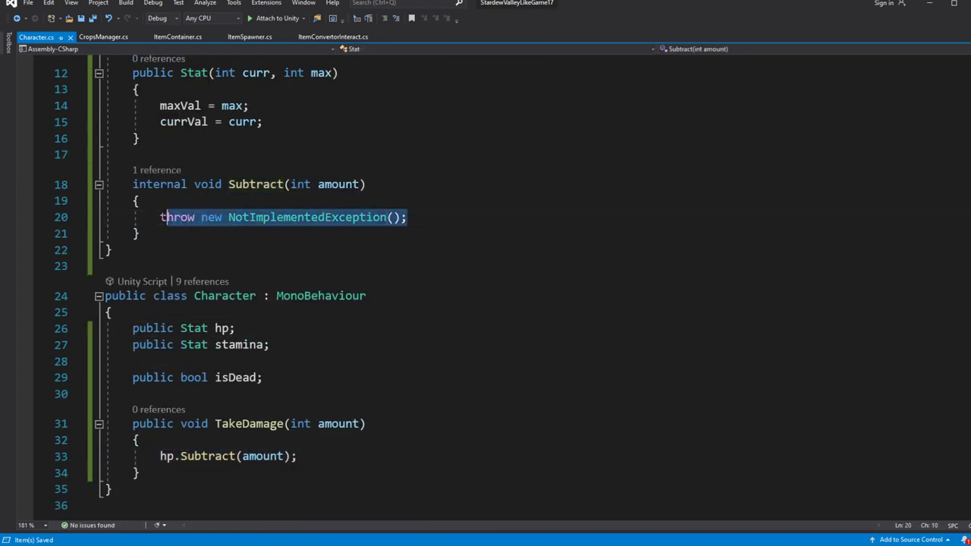
scroll(226, 306, up, 3)
Step: Replace the stub's throw line with 'currVal -= amount;' and open a new line after hp.Subtract
key(Delete)
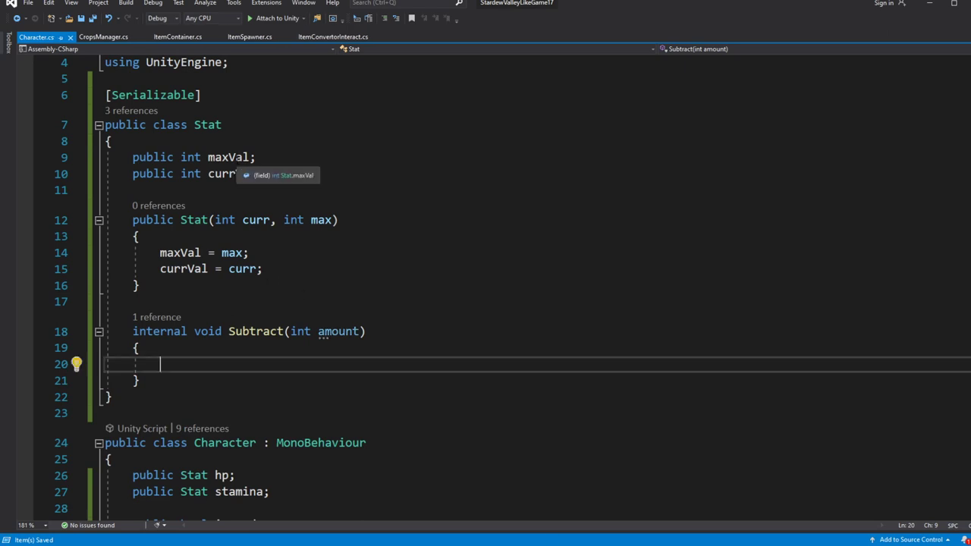
click(228, 157)
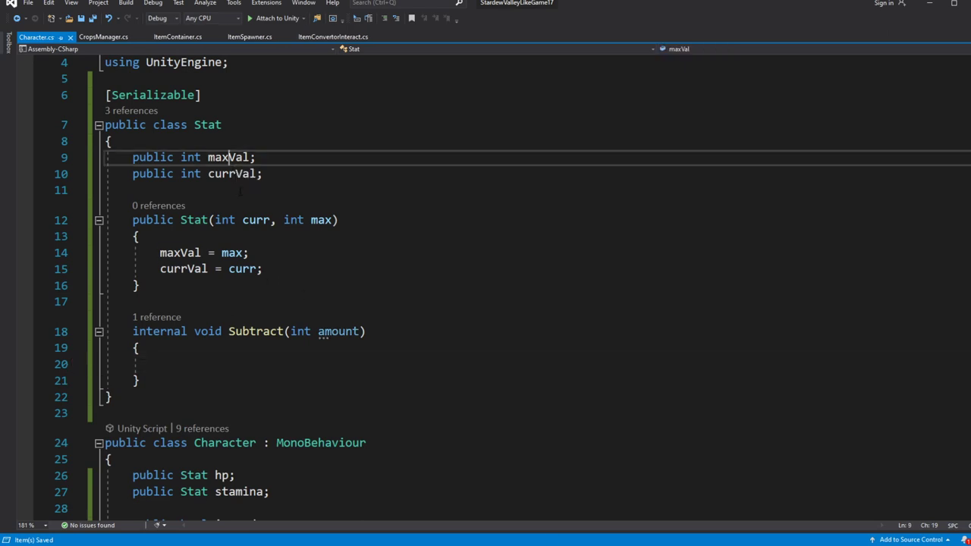
click(214, 358)
text(c)
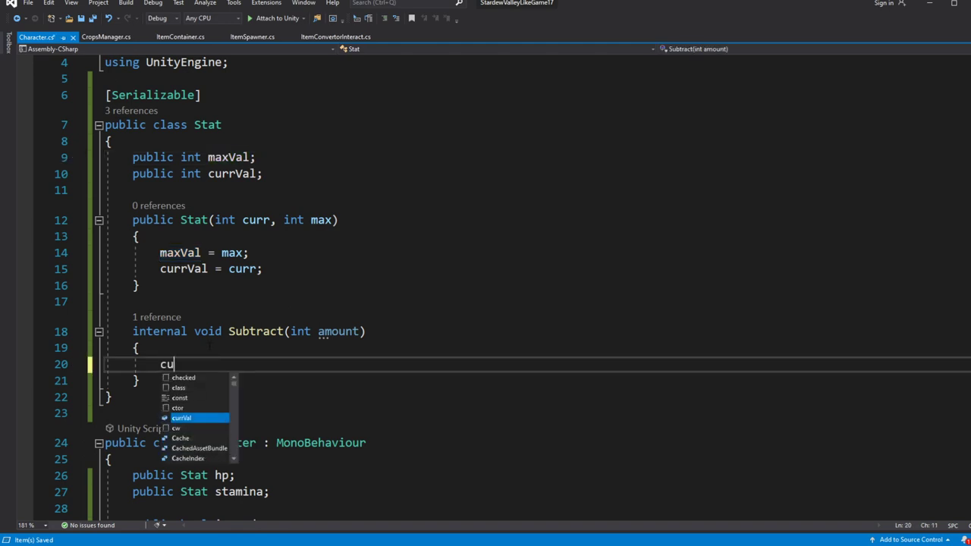
text(u)
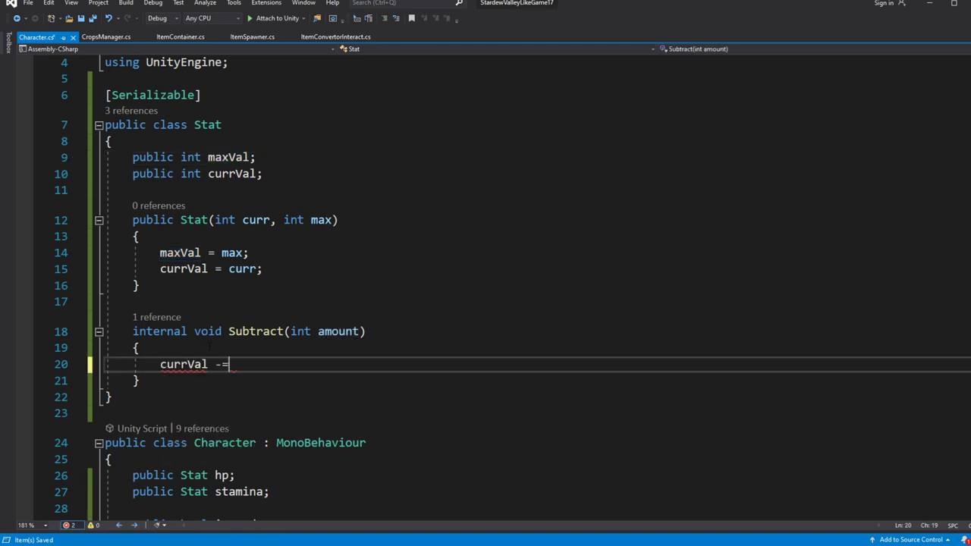
text( mou)
key(Tab)
text(;)
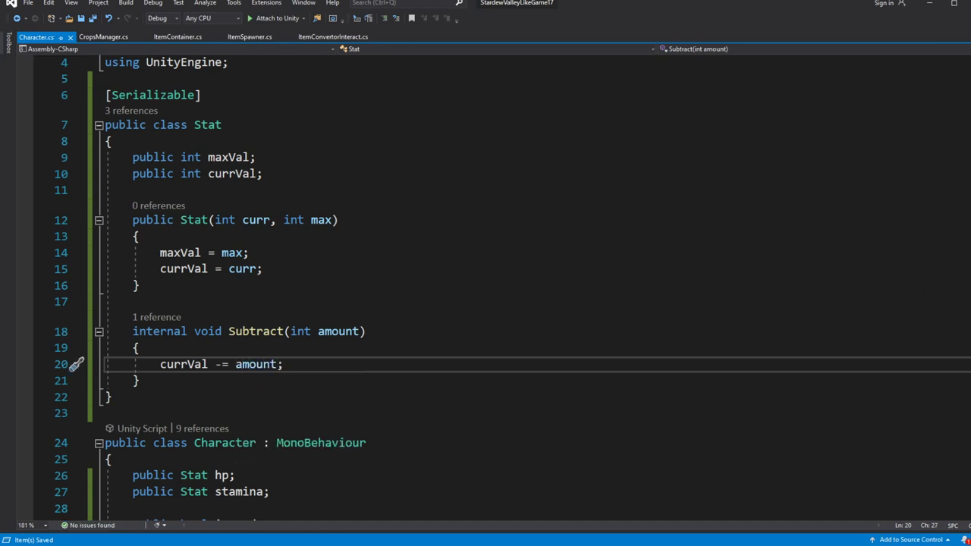
key(alt+Tab)
scroll(484, 327, down, 3)
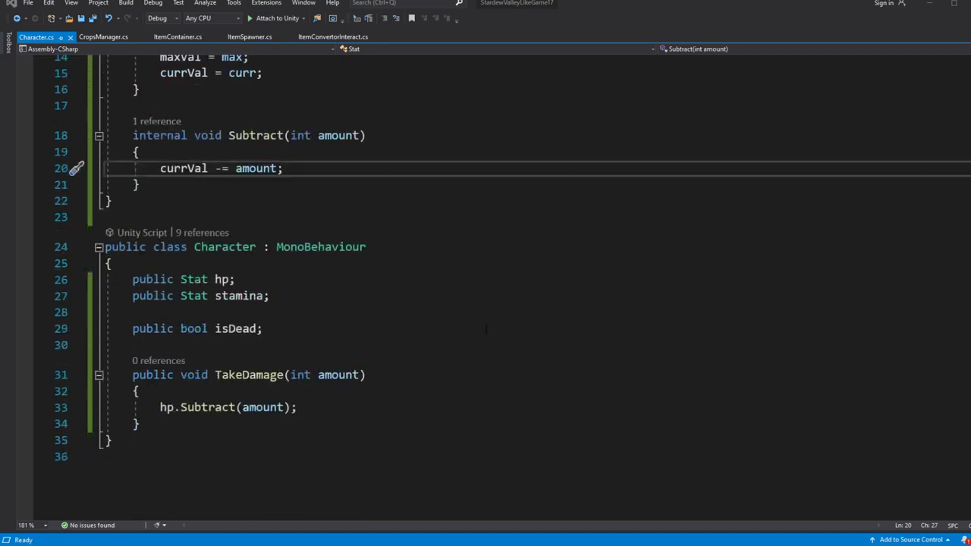
click(333, 409)
key(Return)
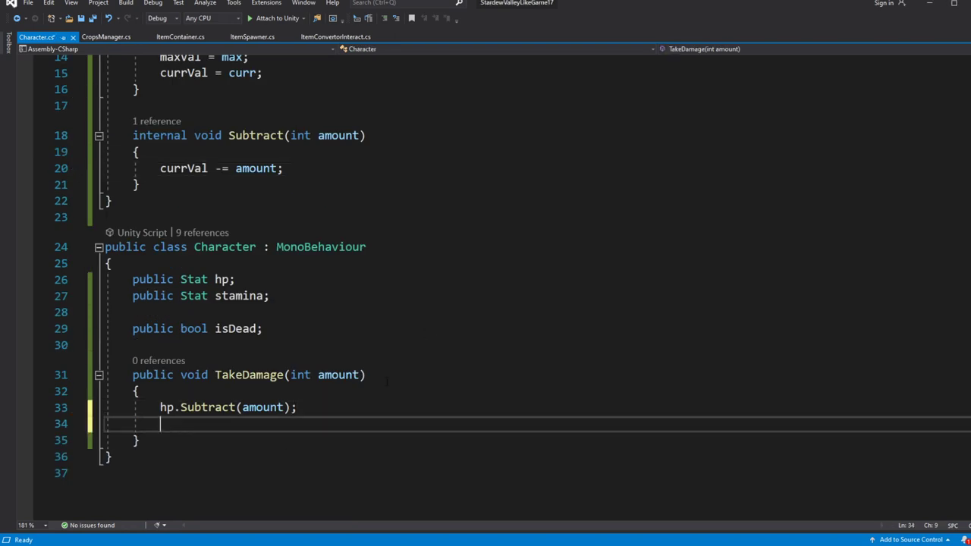
Step: Add 'if (hp.currVal <= 0) { isDead = true; }' to TakeDamage and save
text(if(hp.cu)
key(Tab)
text(< 0)
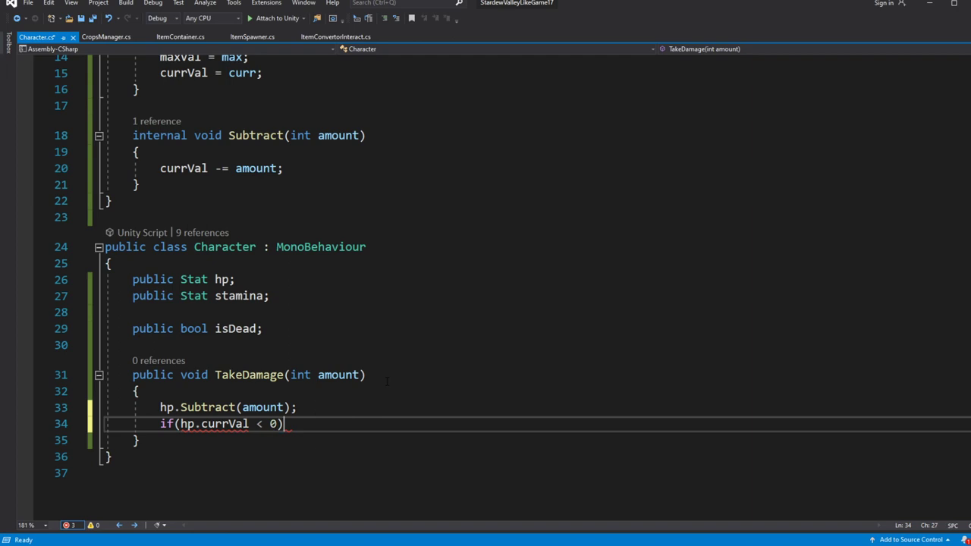
text() {)
key(Return)
key(Return)
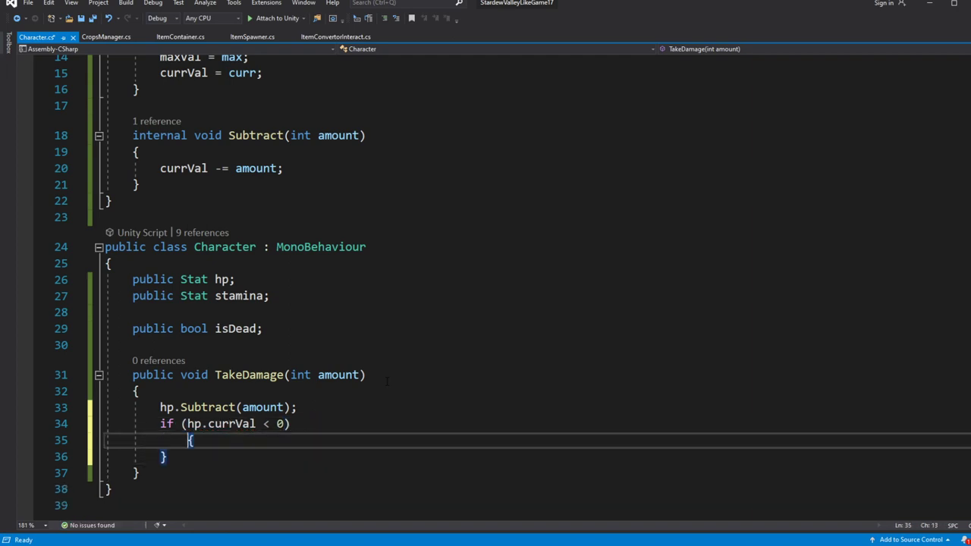
text(is)
key(Tab)
text(true)
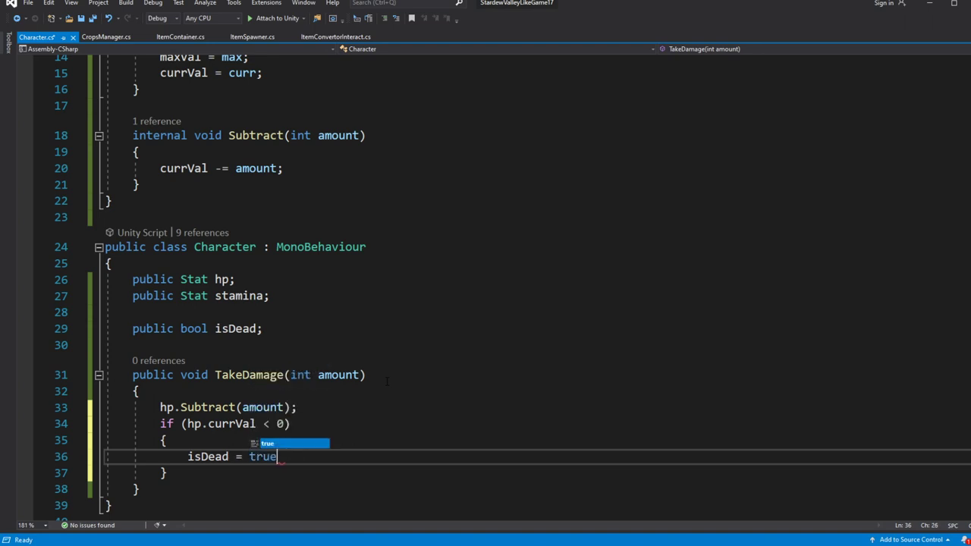
text(;)
key(ctrl+s)
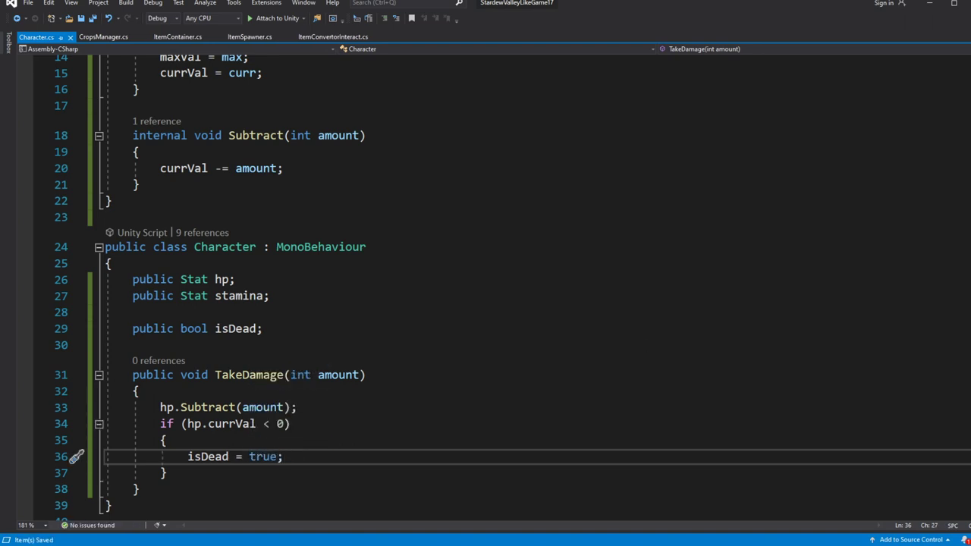
click(270, 424)
text(=)
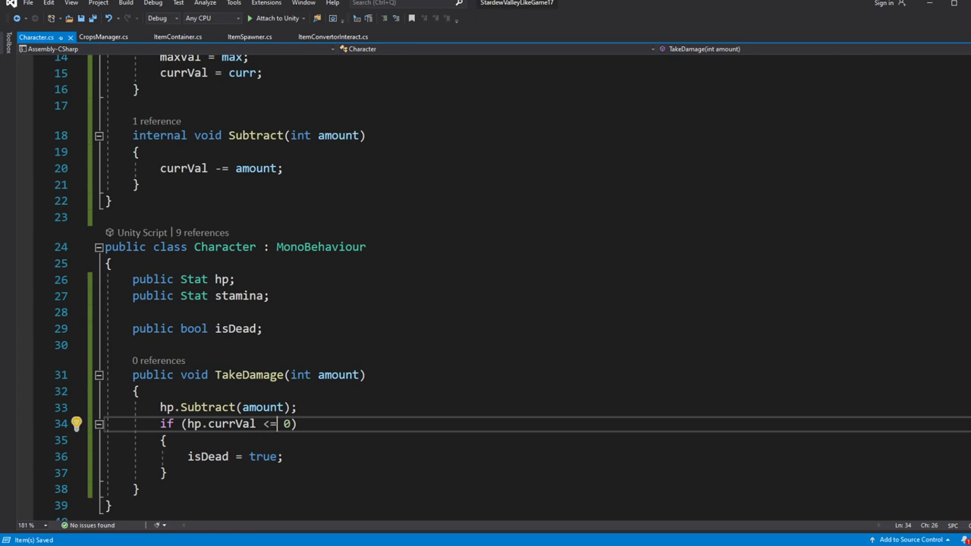
Step: Start a new 'public void Heal(int aamount)' method below TakeDamage
click(140, 489)
scroll(241, 430, down, 2)
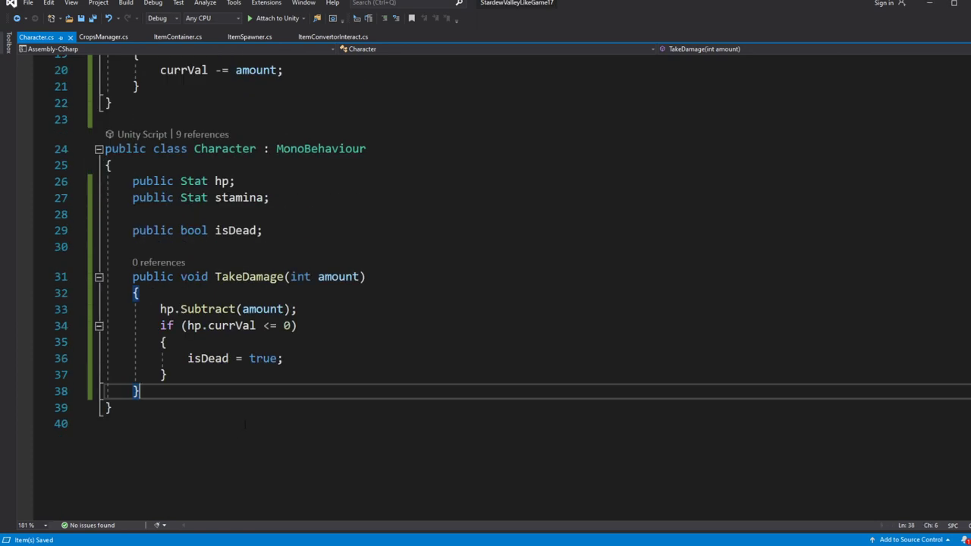
key(Return)
key(Return)
text(public void )
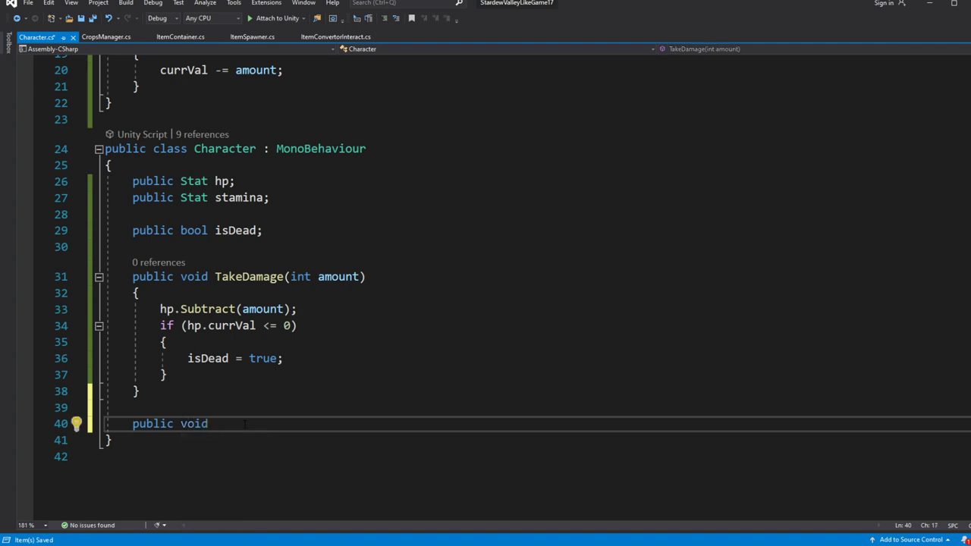
text(Heal(int aamount) {)
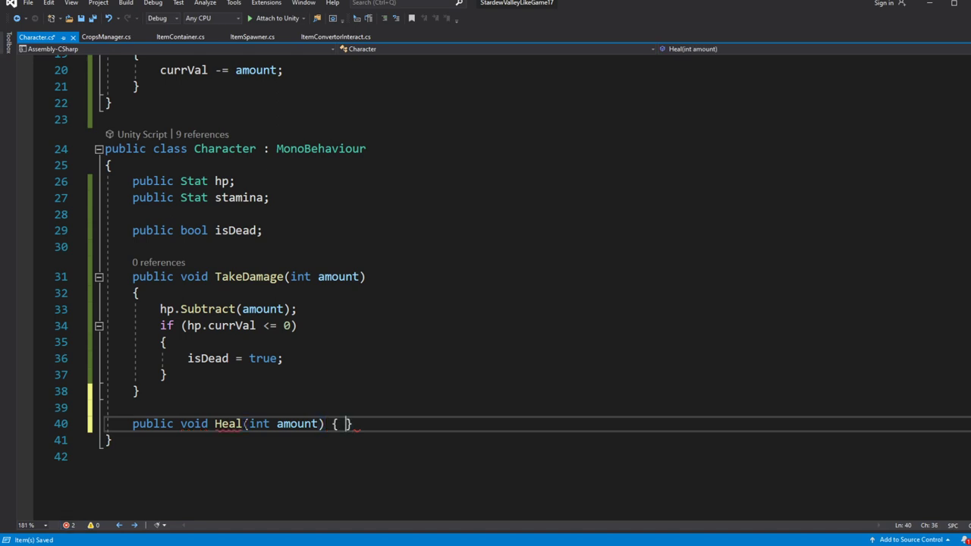
Step: Make Heal(int amount) call hp.Add(amount) and save the Character script
key(Return)
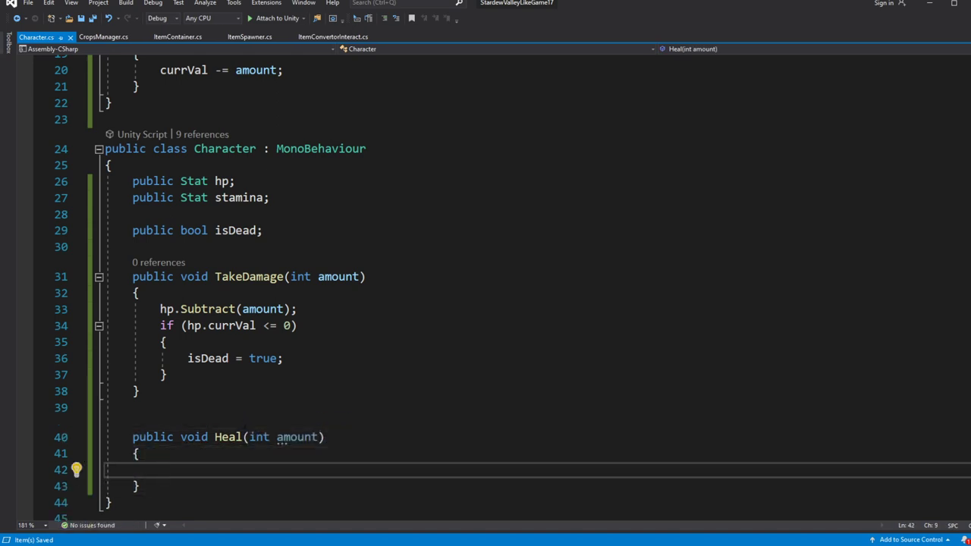
scroll(297, 328, down, 1)
text(hp.Add)
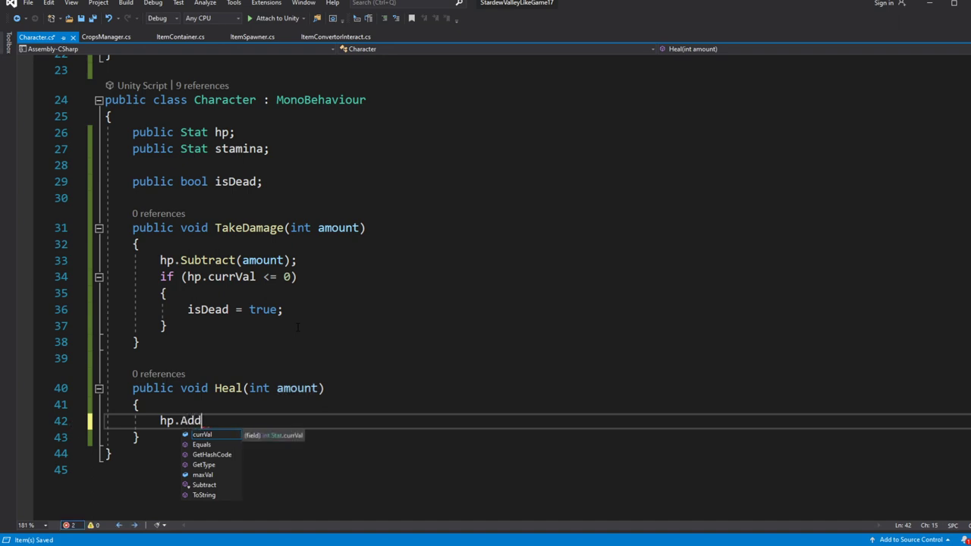
text((amount);)
key(ctrl+s)
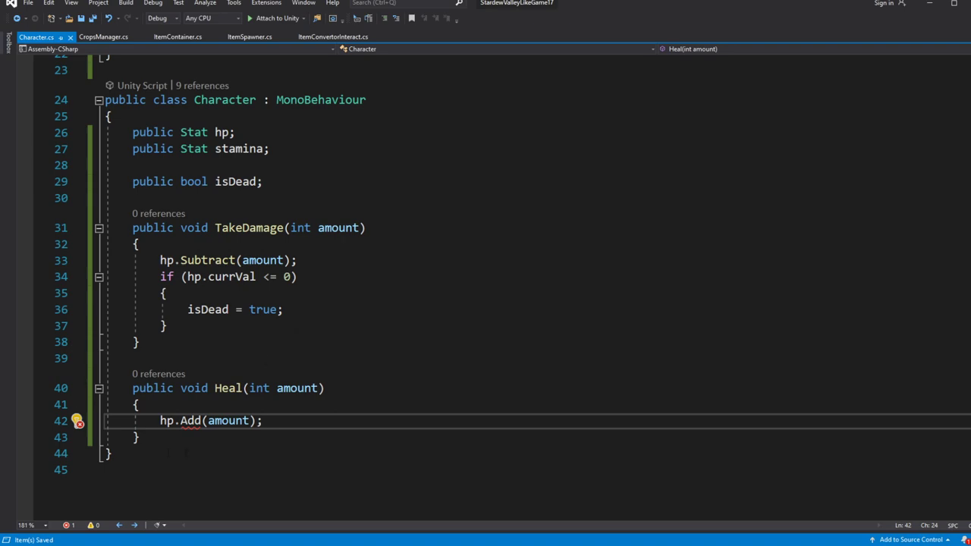
Step: Generate the missing Stat.Add method via Quick Actions and delete its placeholder throw
right_click(194, 421)
key(Escape)
key(ctrl+period)
click(125, 439)
scroll(215, 421, up, 3)
click(239, 229)
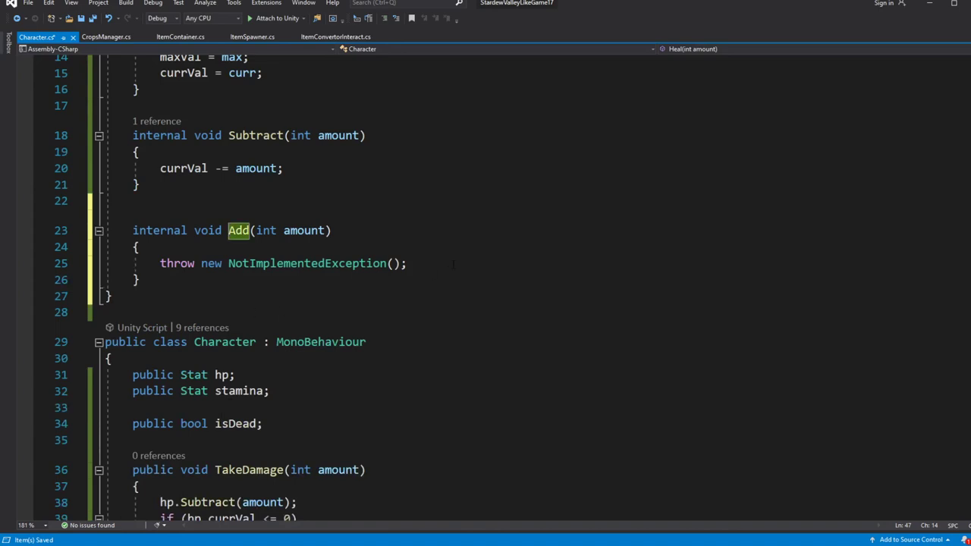
drag(407, 264, 160, 263)
key(Delete)
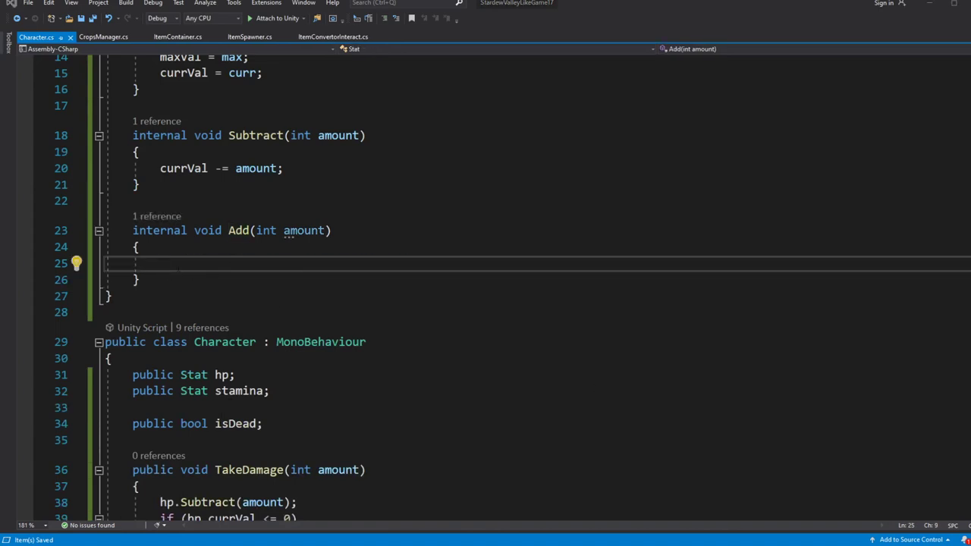
Step: Implement Stat.Add as currVal += amount, capping currVal at maxVal
click(182, 263)
text(curr)
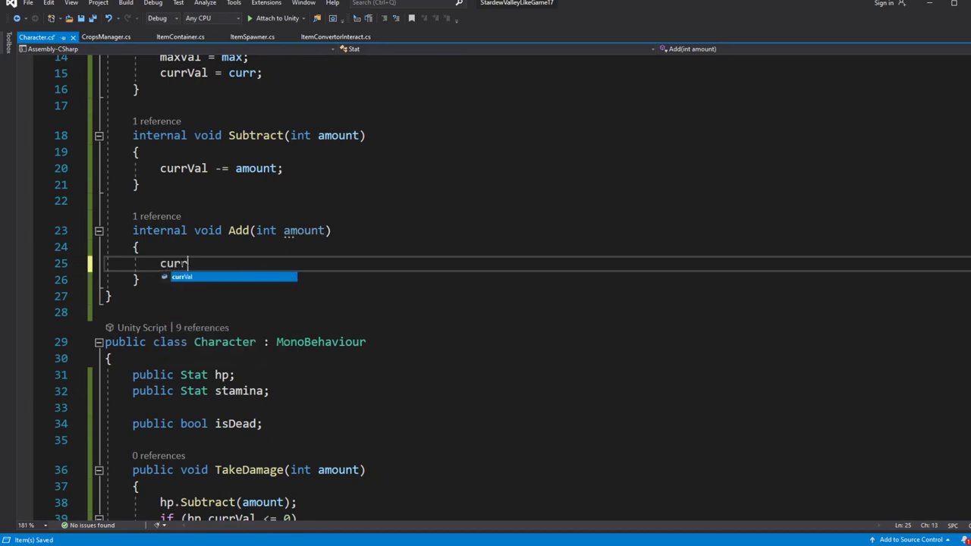
text(Val += amount;)
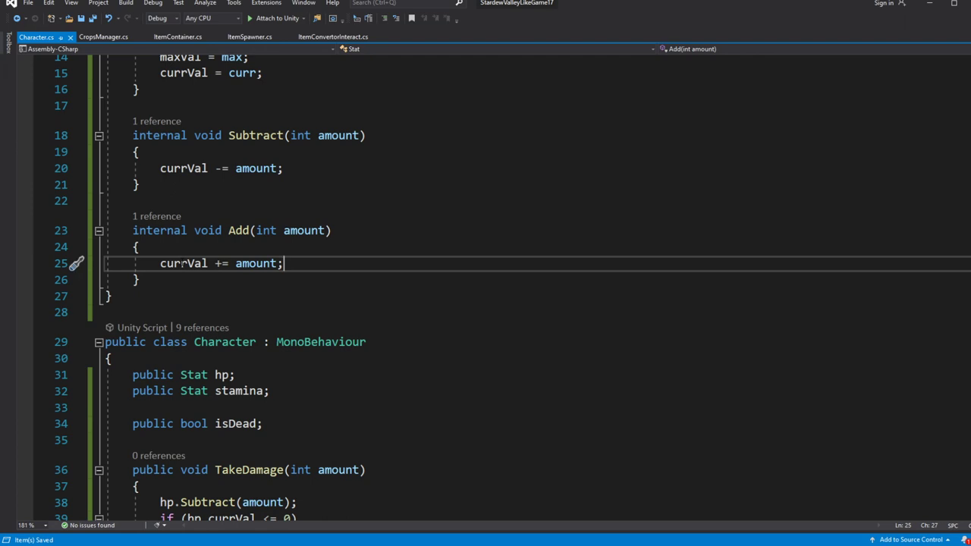
key(Return)
key(Return)
scroll(485, 288, up, 2)
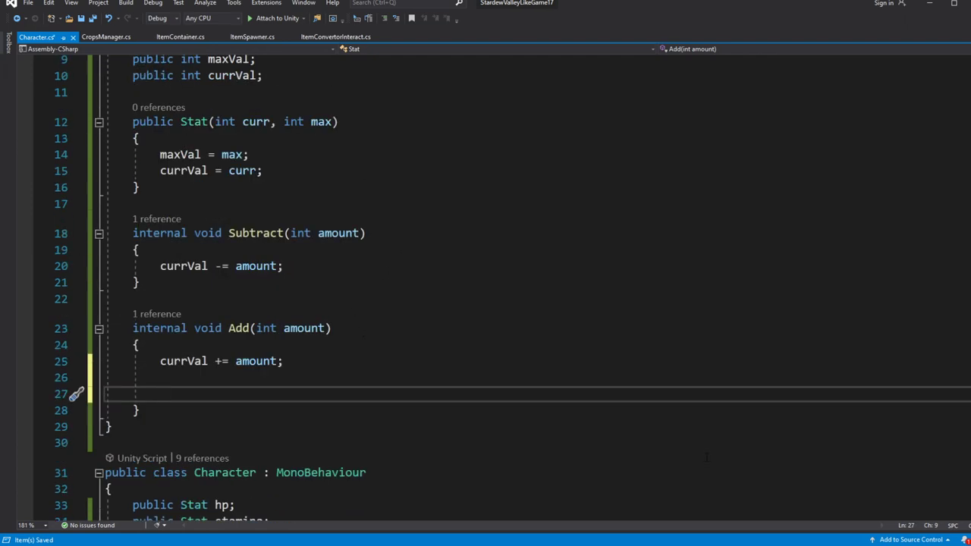
text(if(cur)
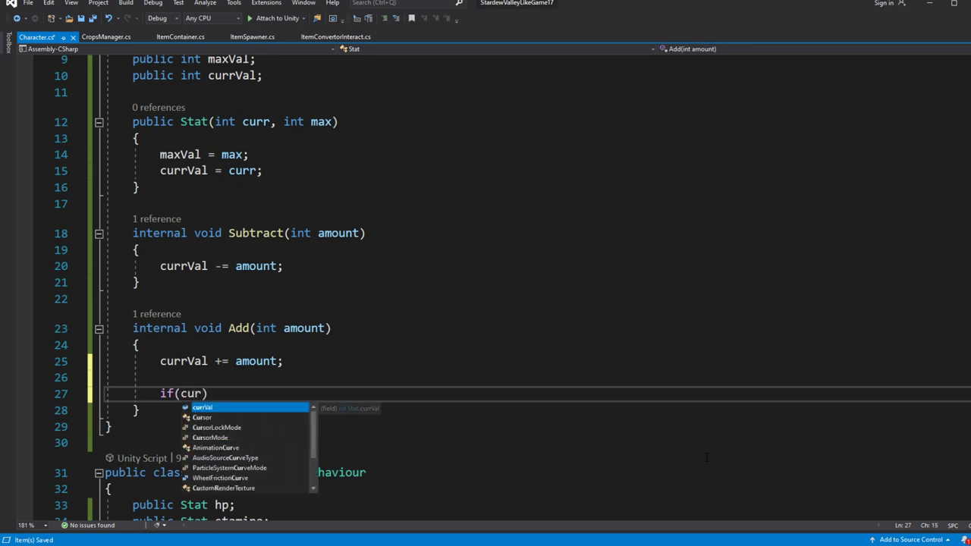
key(Tab)
text(max)
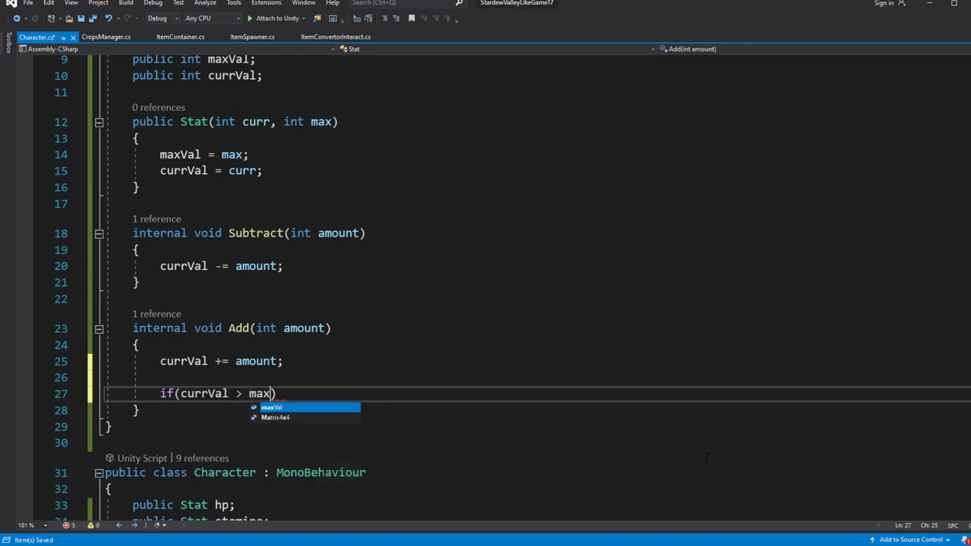
text() { )
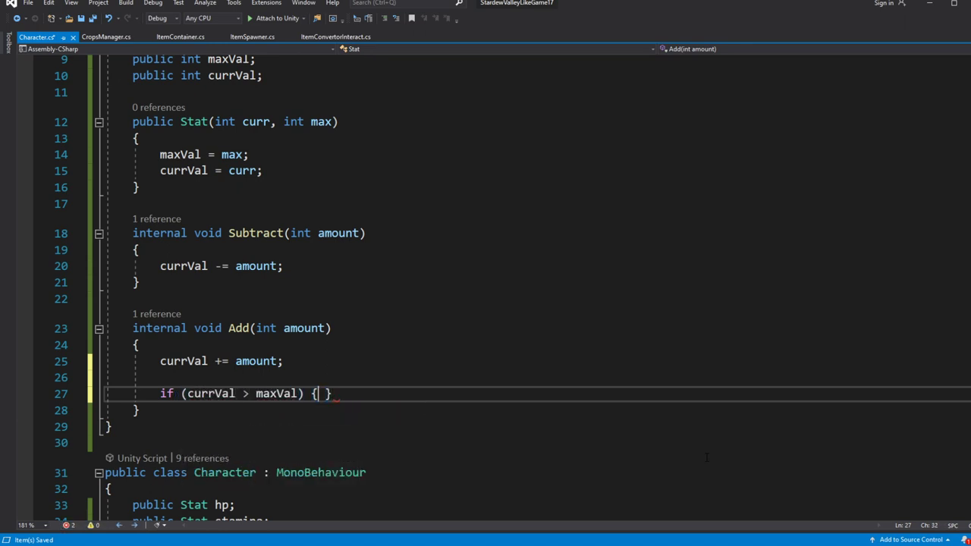
text( cu)
key(Tab)
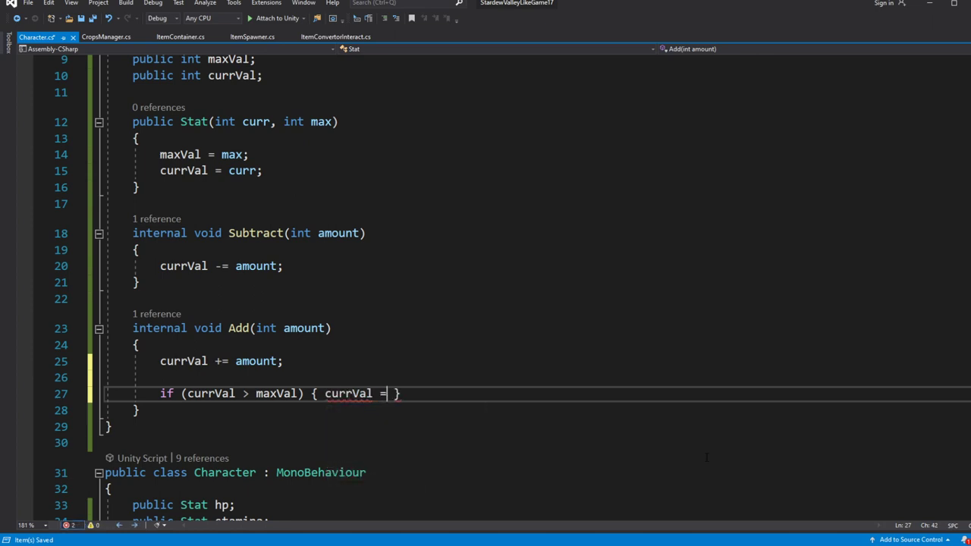
text(maxVal;)
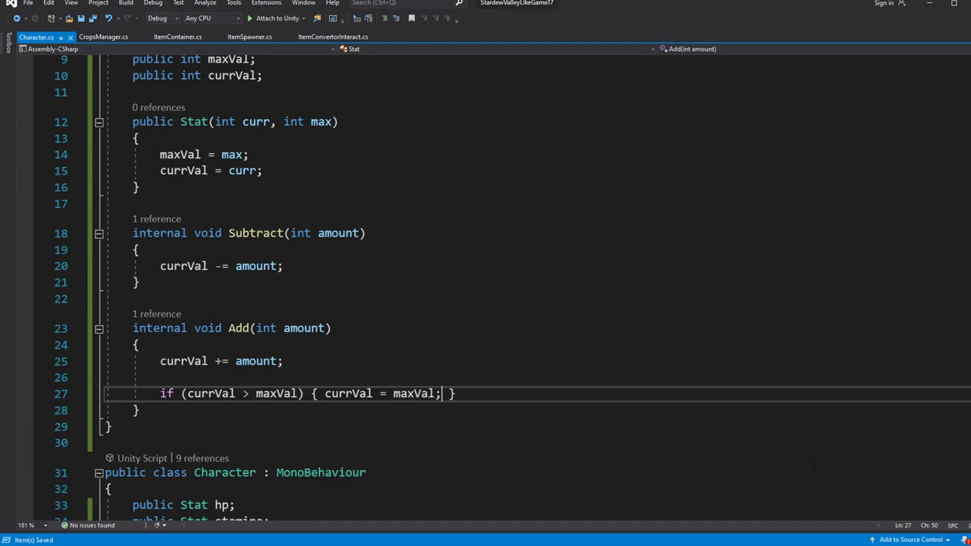
key(alt+Tab)
scroll(813, 429, down, 9)
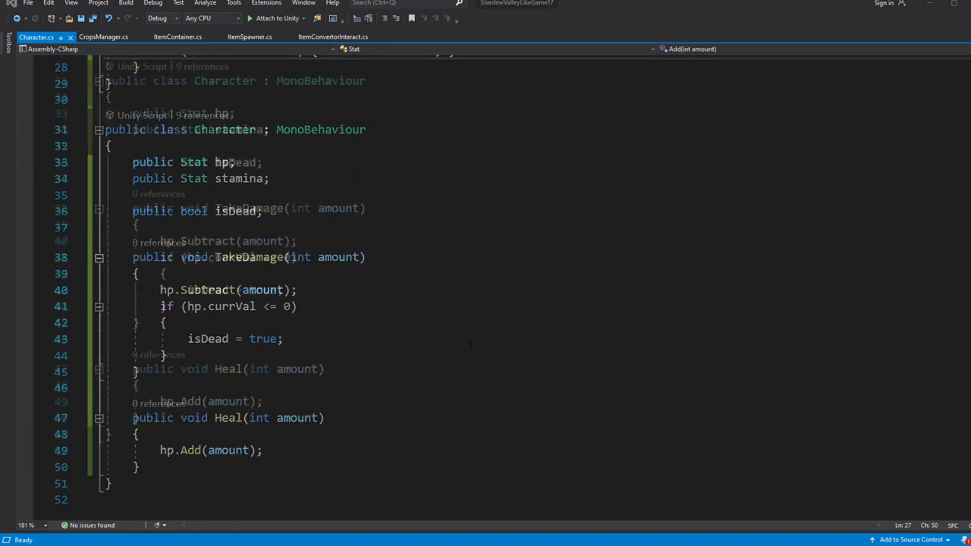
Step: Add a FullHeal() method to Character that calls hp.SetToMax(), and save
click(208, 326)
key(Return)
key(Return)
text(public void Full)
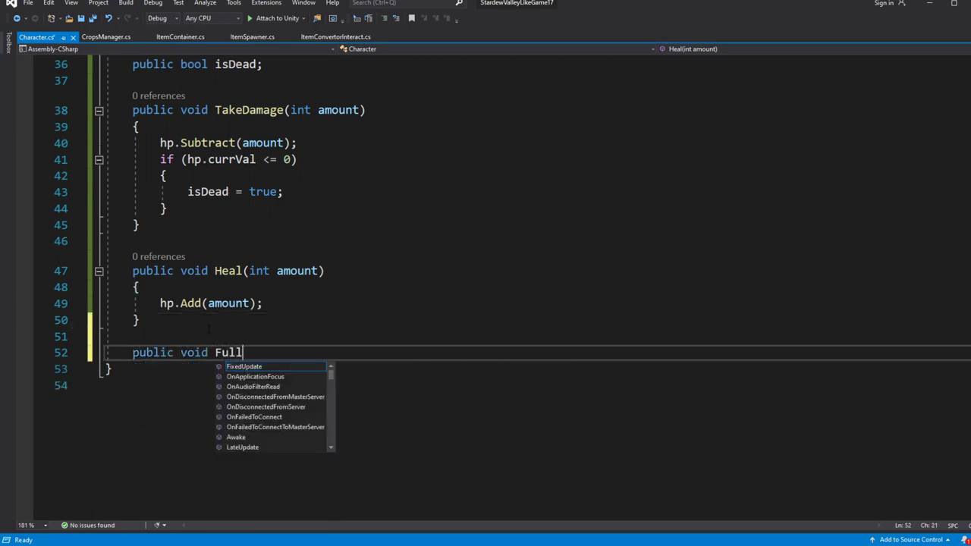
text(heal)
key(BackSpace)
text(Heal()
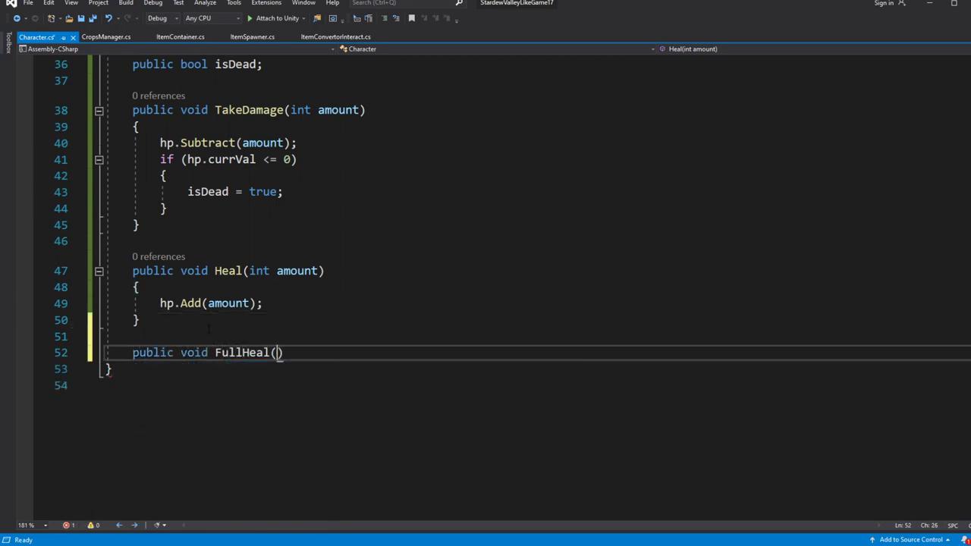
text() {)
key(Return)
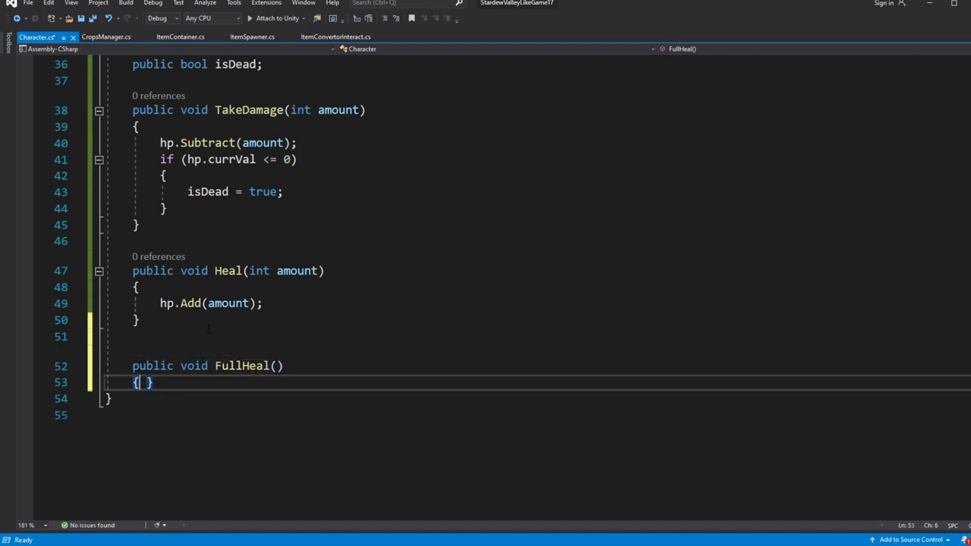
text(hp.Full)
key(BackSpace)
key(BackSpace)
text(SetToMax();)
key(ctrl+s)
Step: Generate the missing Stat.SetToMax method via Quick Actions and jump to its definition
right_click(208, 398)
key(Escape)
key(ctrl+period)
click(117, 416)
key(F12)
Step: Replace SetToMax's placeholder throw with currVal = maxVal;
drag(407, 296, 160, 296)
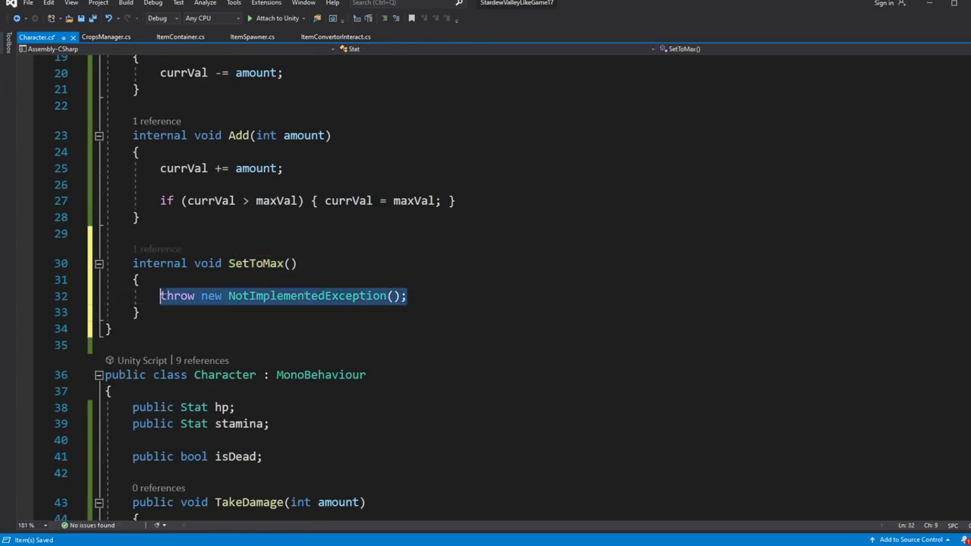
text(currVal = ma)
key(Tab)
text(;)
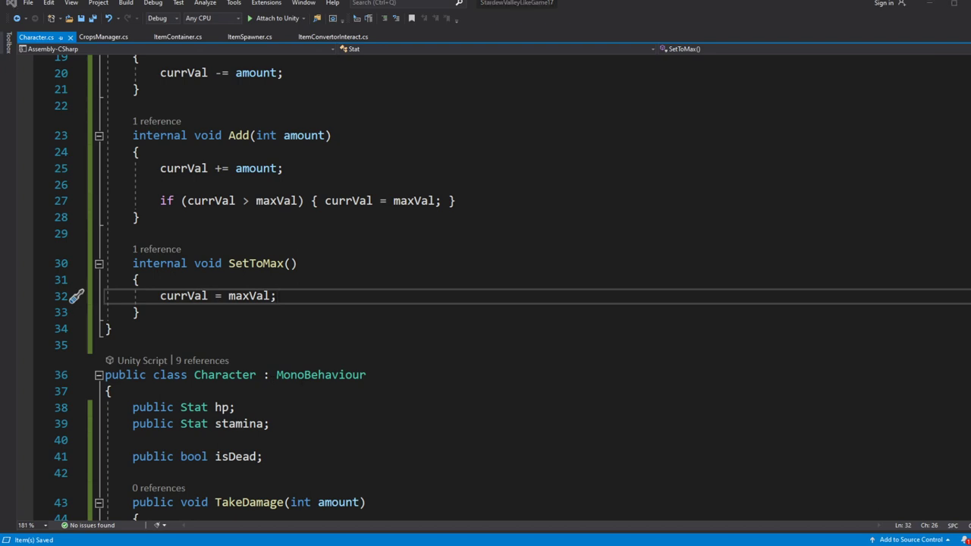
scroll(485, 288, down, 4)
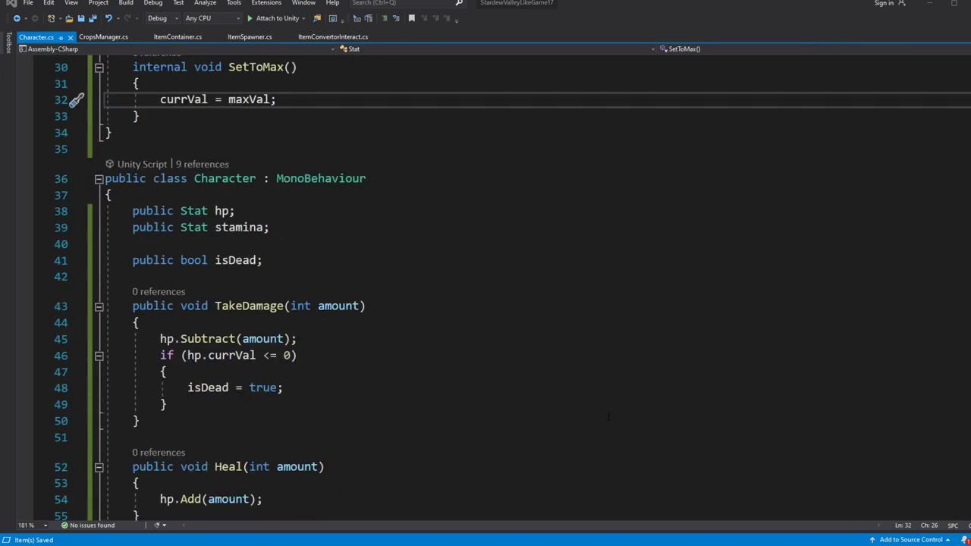
scroll(485, 288, down, 3)
click(449, 415)
key(Return)
key(Return)
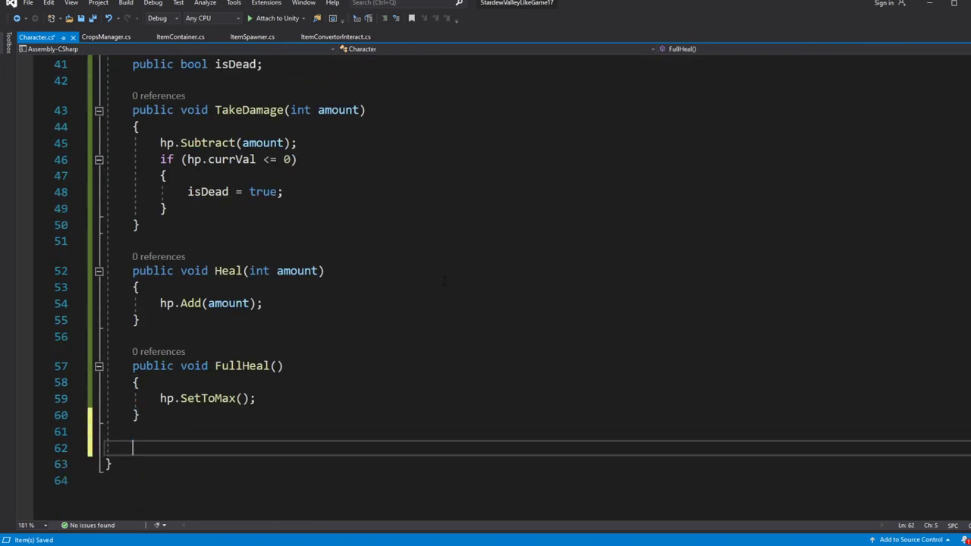
Step: Declare a public void GetTired(int amount) method on Character
text(public void )
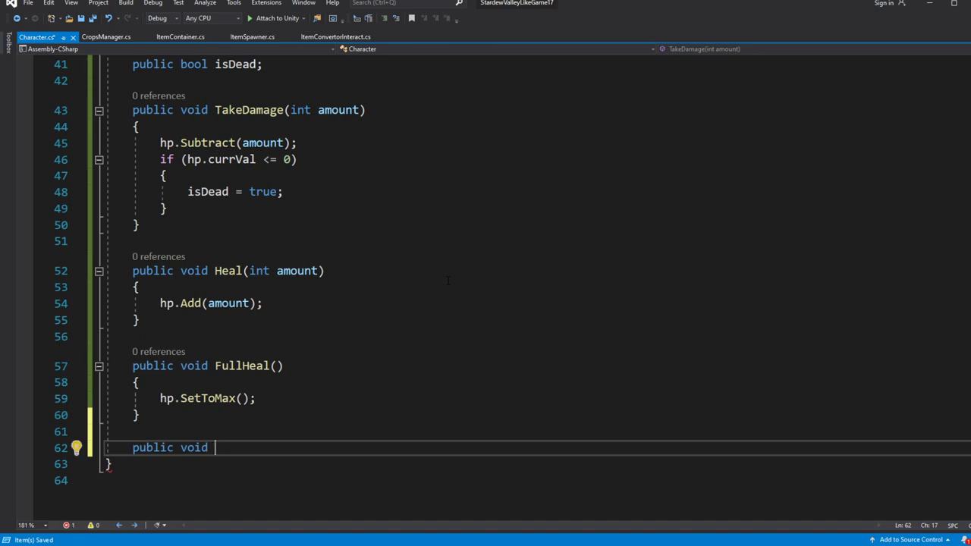
text(R)
key(BackSpace)
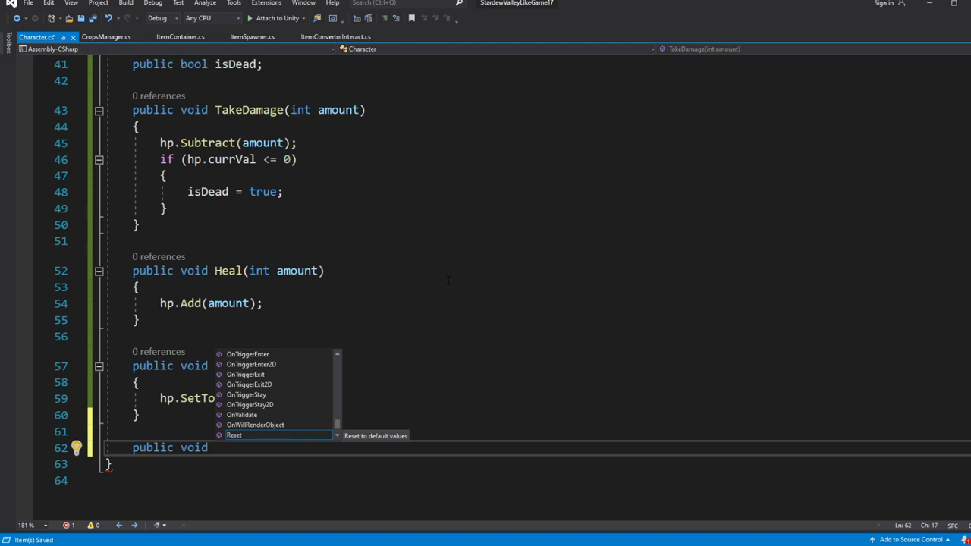
text(GetTire)
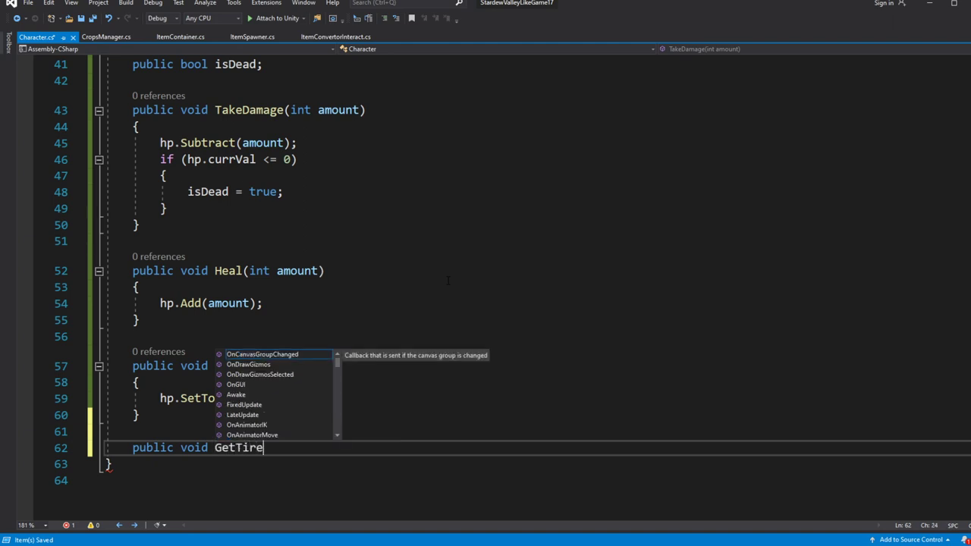
text(d(int amount) {)
key(Return)
key(Return)
key(Return)
Step: Make GetTired call stamina.Subtract(amount), then begin a Rest(int amount) method below
scroll(448, 280, down, 1)
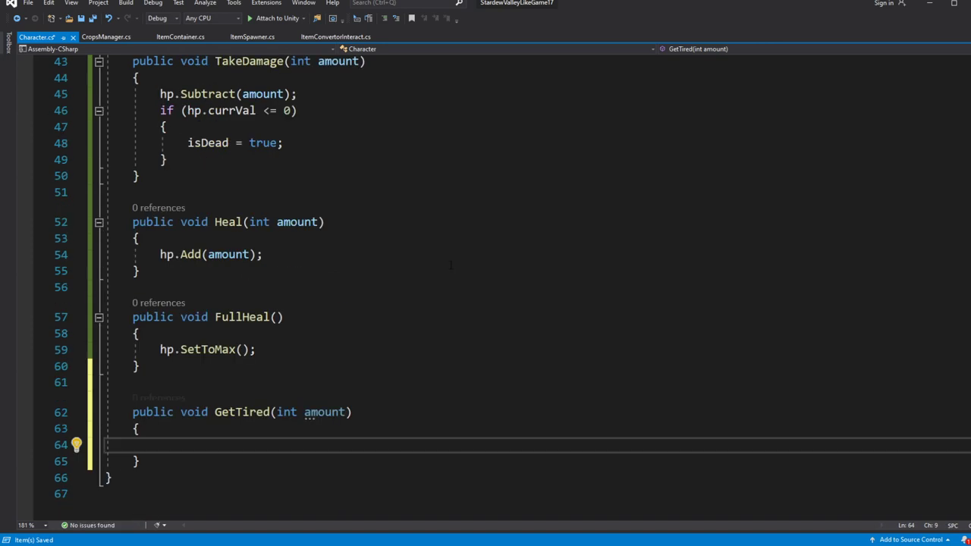
scroll(450, 273, down, 2)
text(sta)
key(Down)
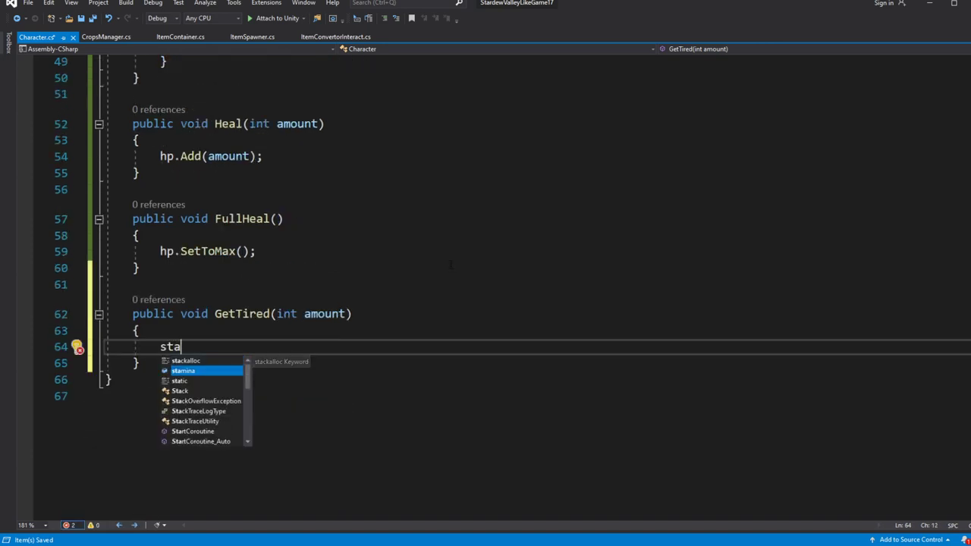
key(Tab)
text(.)
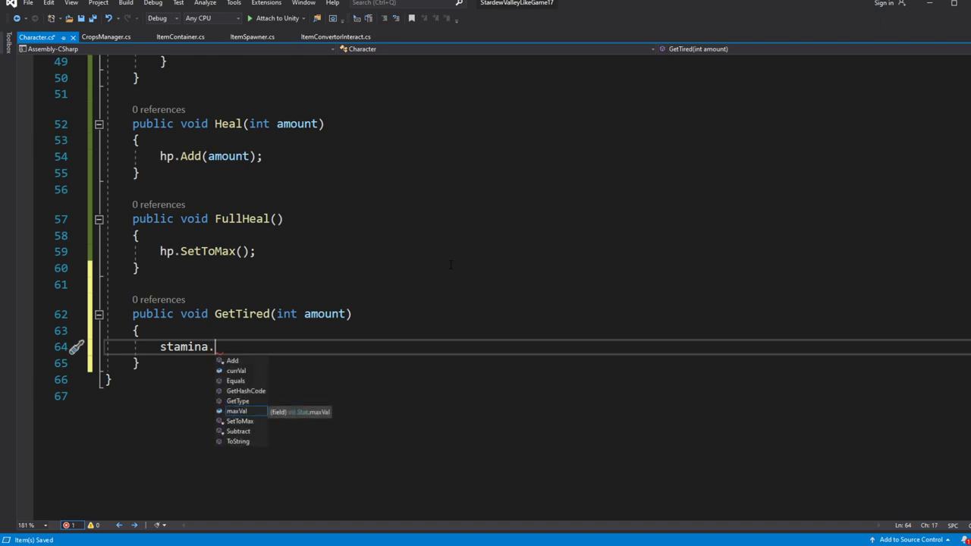
key(Up)
key(Up)
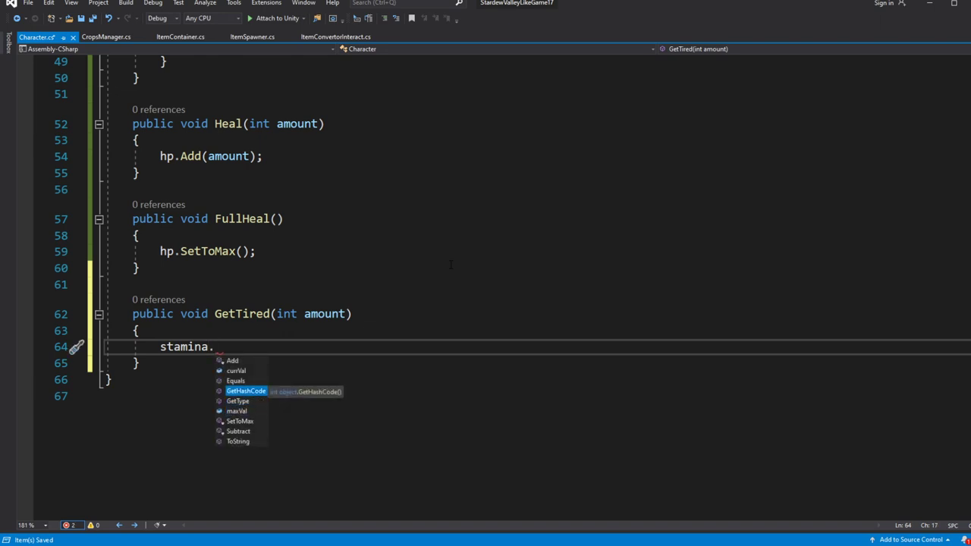
text(Subtract(amo)
key(Tab)
text(;)
key(Return)
key(BackSpace)
key(Down)
key(Return)
key(Return)
scroll(392, 325, down, 1)
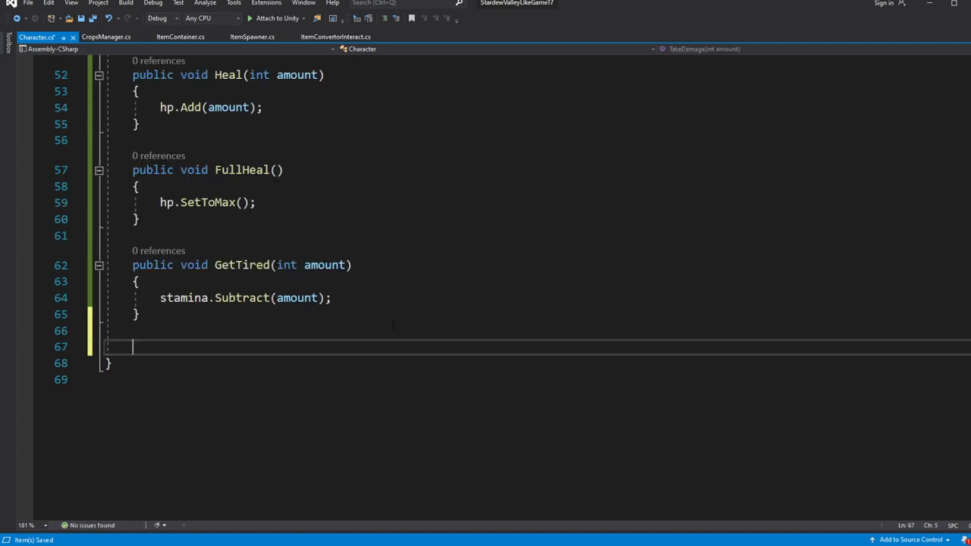
text(public void )
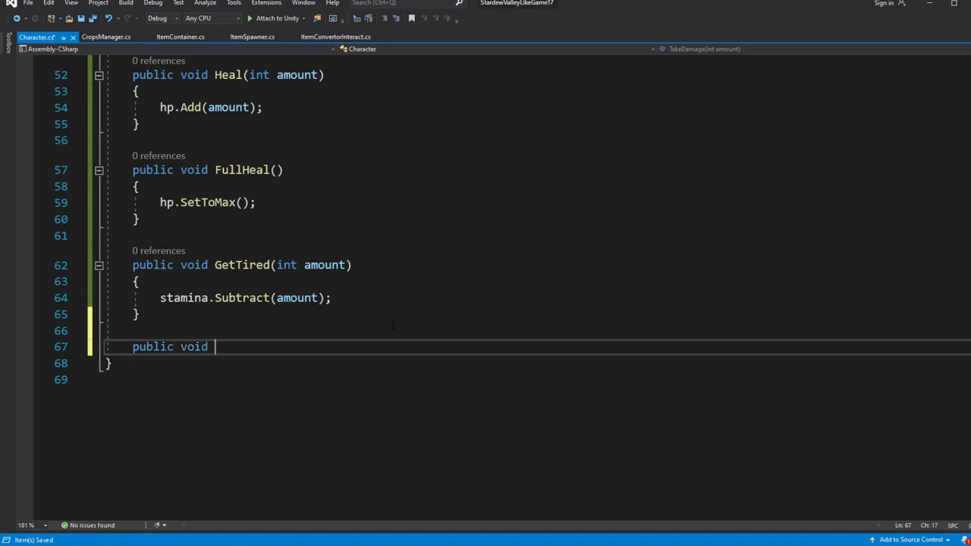
text(est(int amount {)
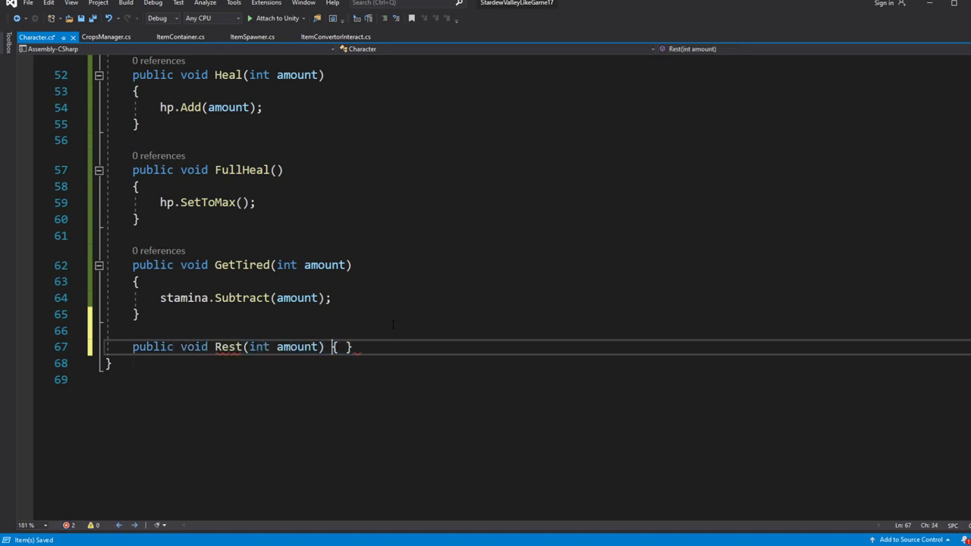
Step: Fill the Rest method body with stamina.Add(amount);
key(Return)
key(Return)
text(sta)
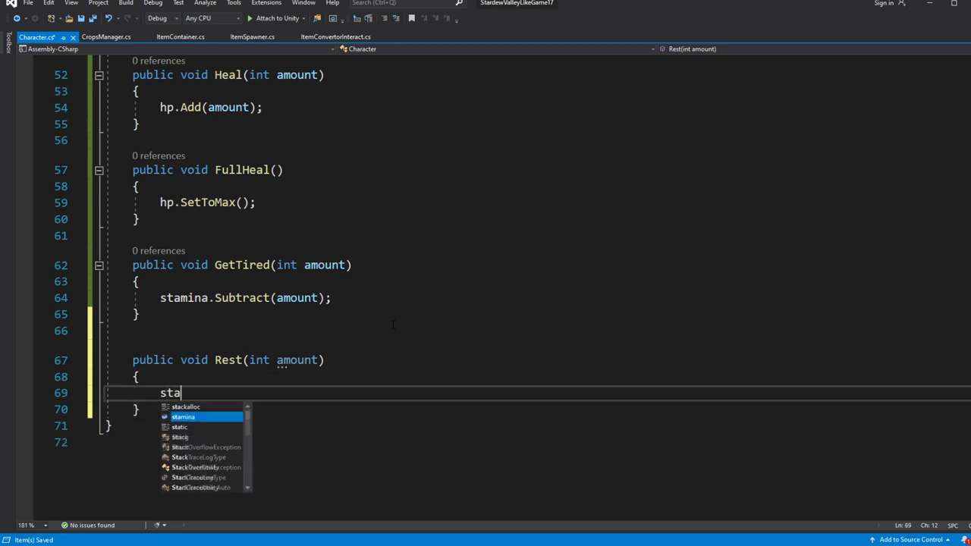
text(mina.A)
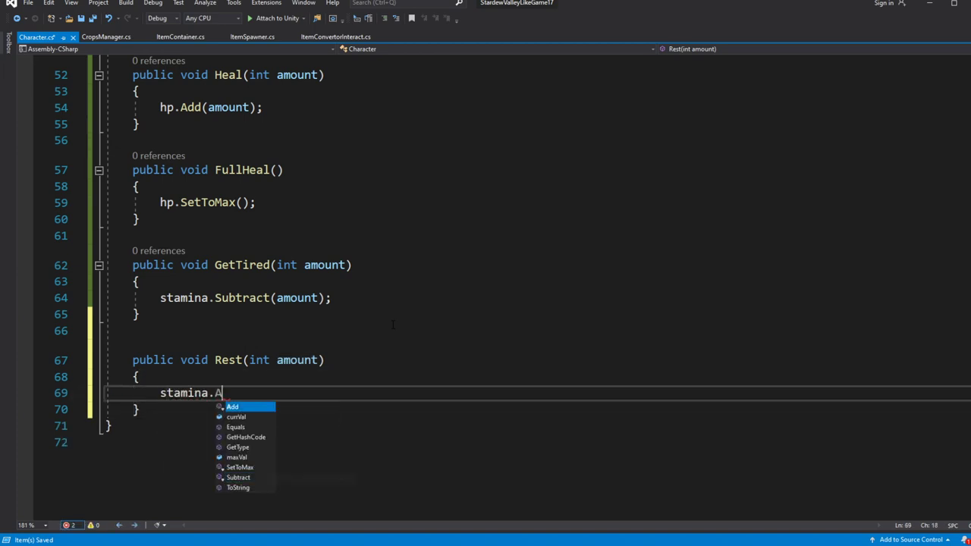
key(Tab)
text((am)
key(Tab)
text();)
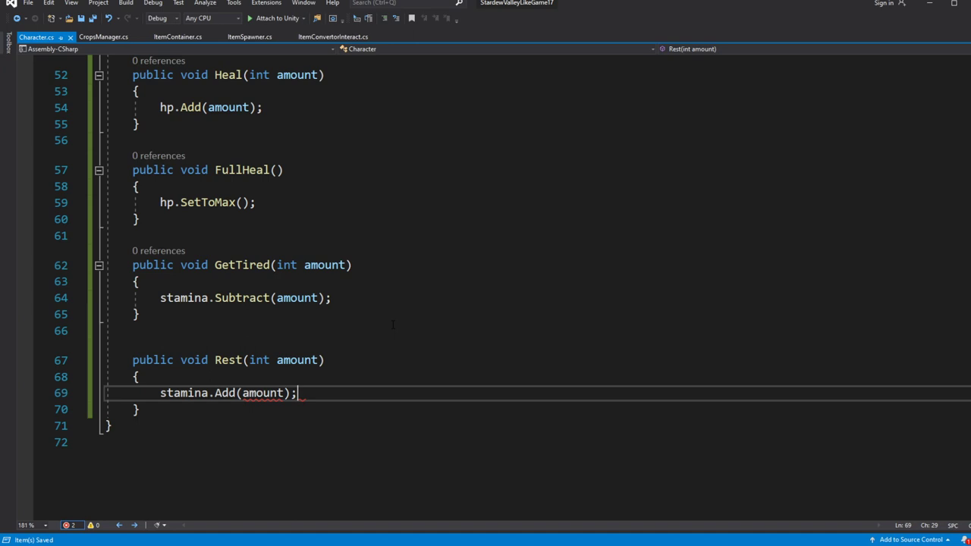
key(Down)
key(Return)
key(Return)
Step: Add FullRest(int amount) calling stamina.SetToMax(), and save the Character script
text(public void FullRest)
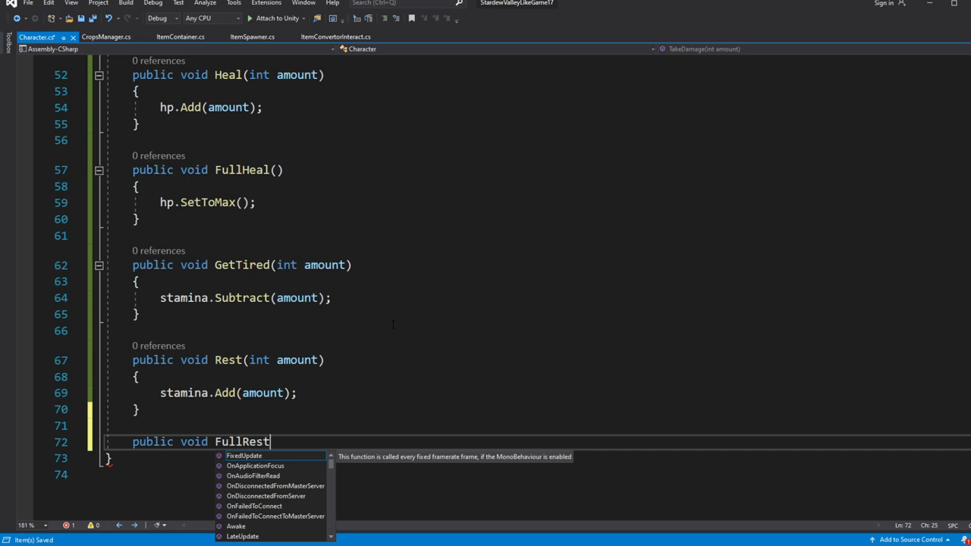
text((int amount) {)
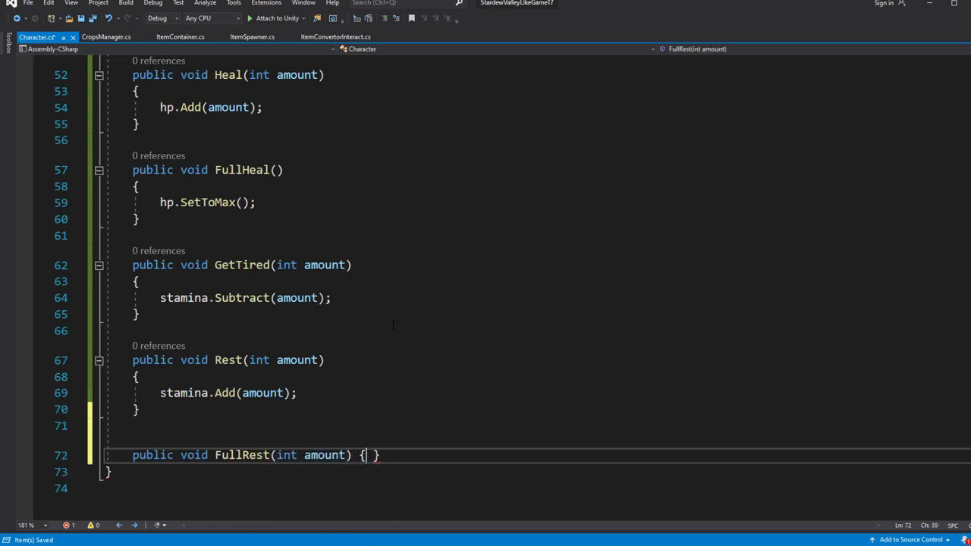
key(Return)
key(Right)
key(Return)
key(Return)
text(stamina.)
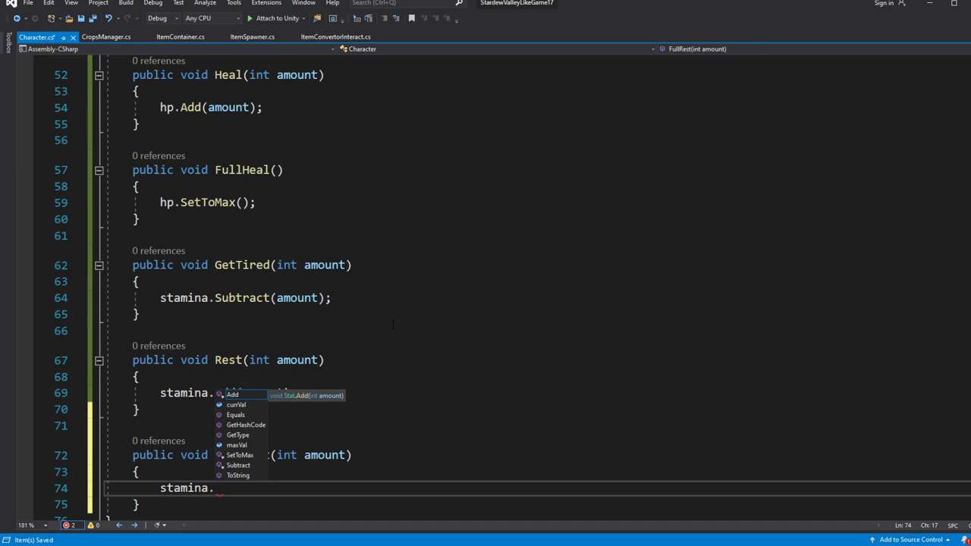
scroll(393, 325, down, 3)
text(Set)
key(Tab)
text(();)
key(ctrl+s)
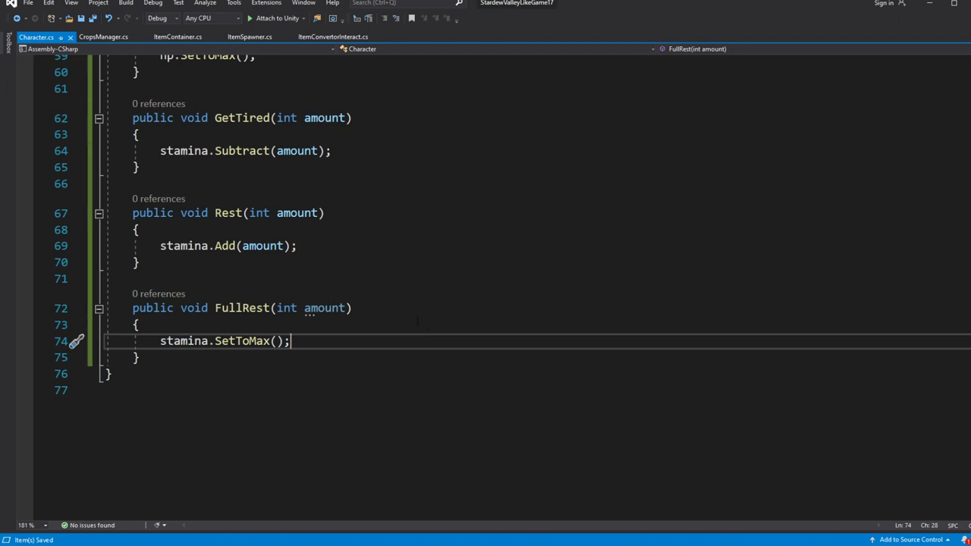
scroll(416, 330, up, 3)
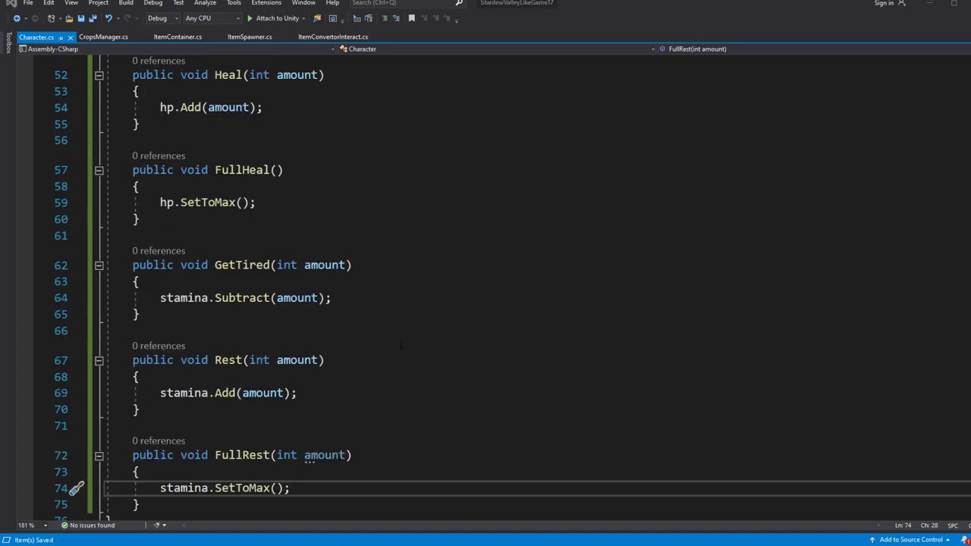
scroll(400, 345, up, 4)
scroll(400, 345, up, 3)
Step: Add a public bool isExhausted field under isDead and save
click(330, 217)
text(bool isExha)
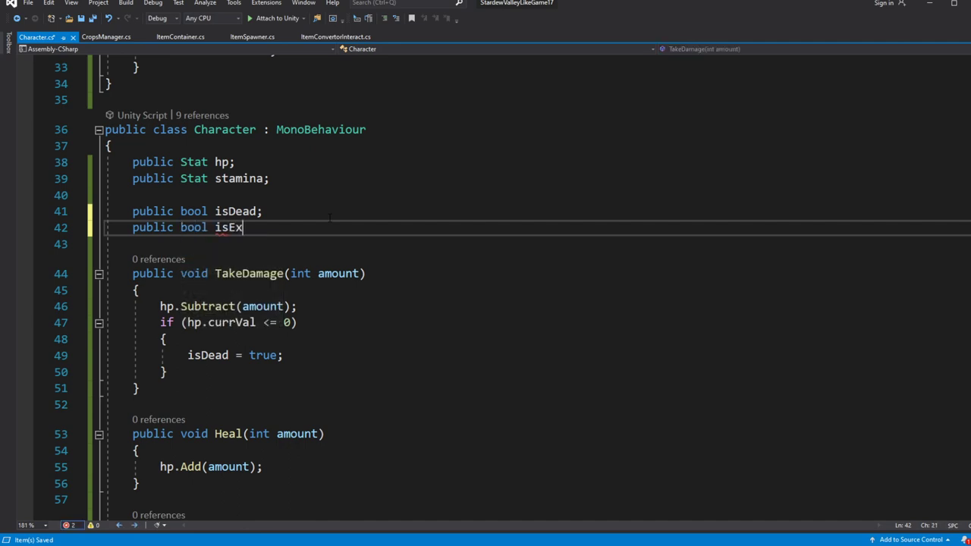
text(usted;)
key(ctrl+s)
key(Left)
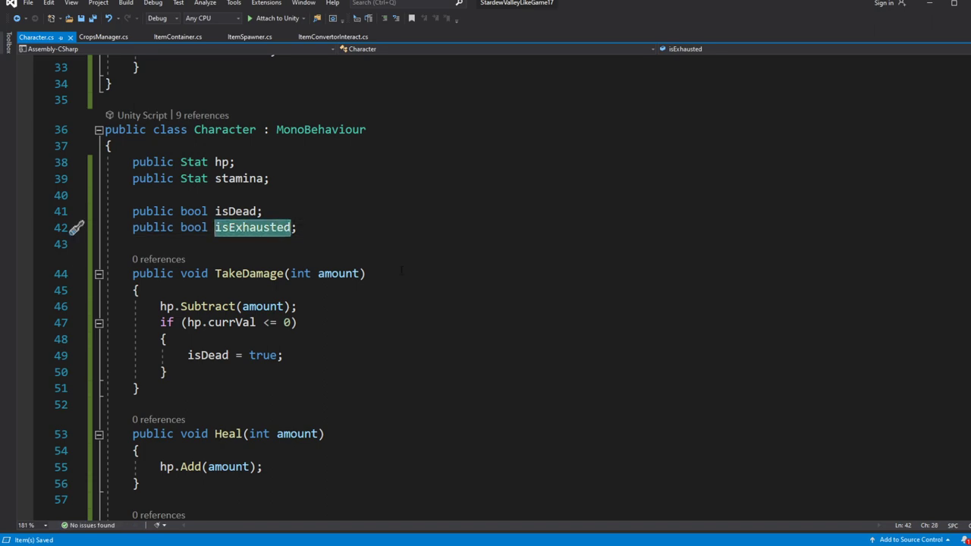
scroll(394, 278, down, 4)
scroll(364, 311, down, 1)
scroll(335, 351, down, 4)
scroll(335, 351, up, 1)
Step: In GetTired, set isExhausted = true when stamina.currVal < 0, save, and return to Unity
click(356, 217)
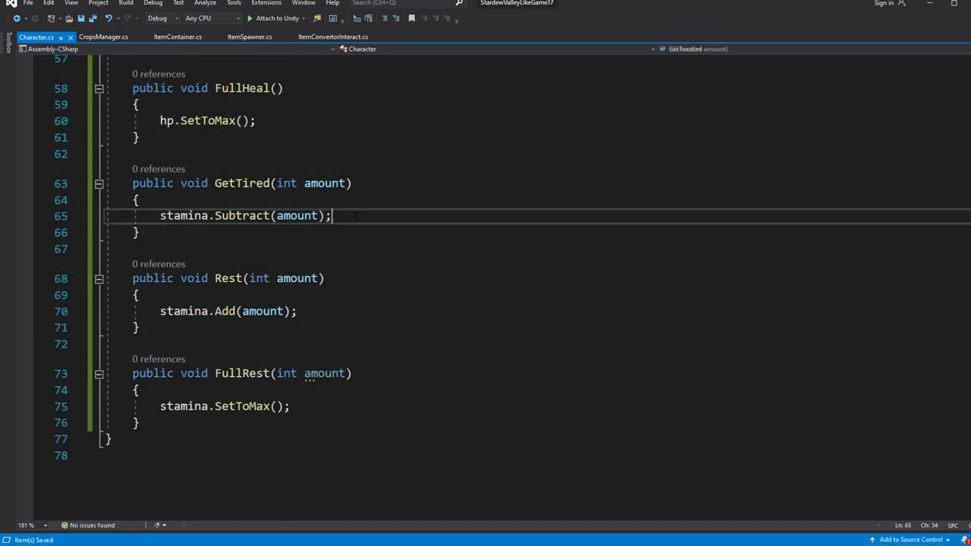
key(Return)
text(if()
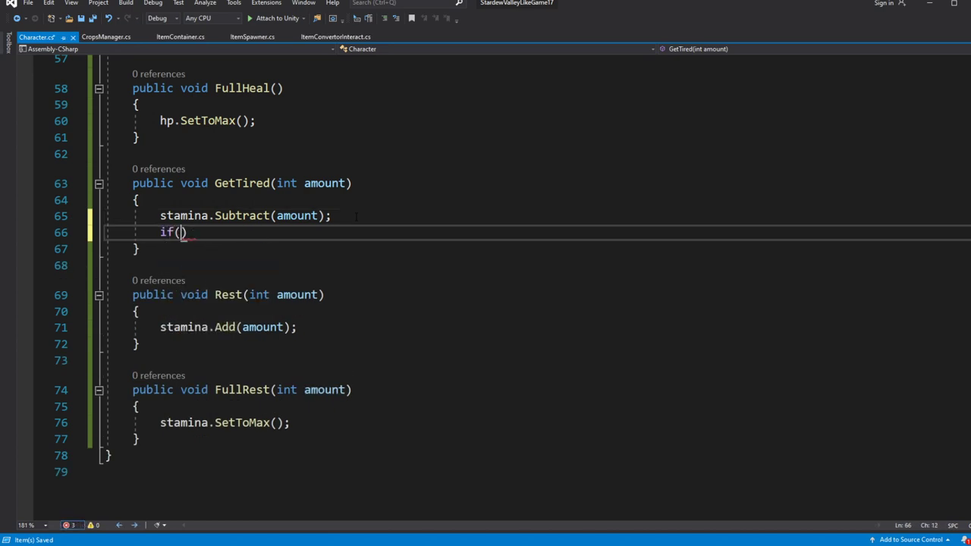
text(stamina.)
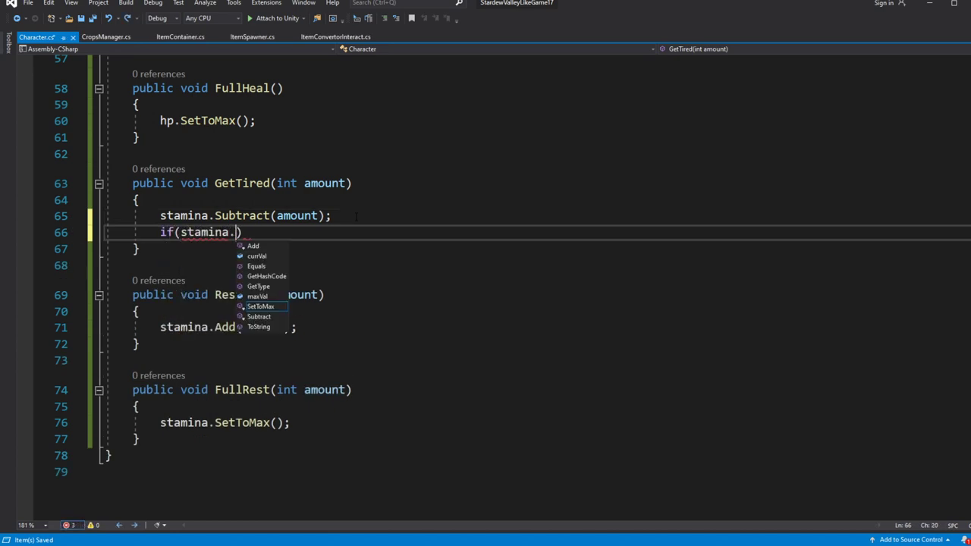
text(cu)
key(Tab)
text(< 0) {)
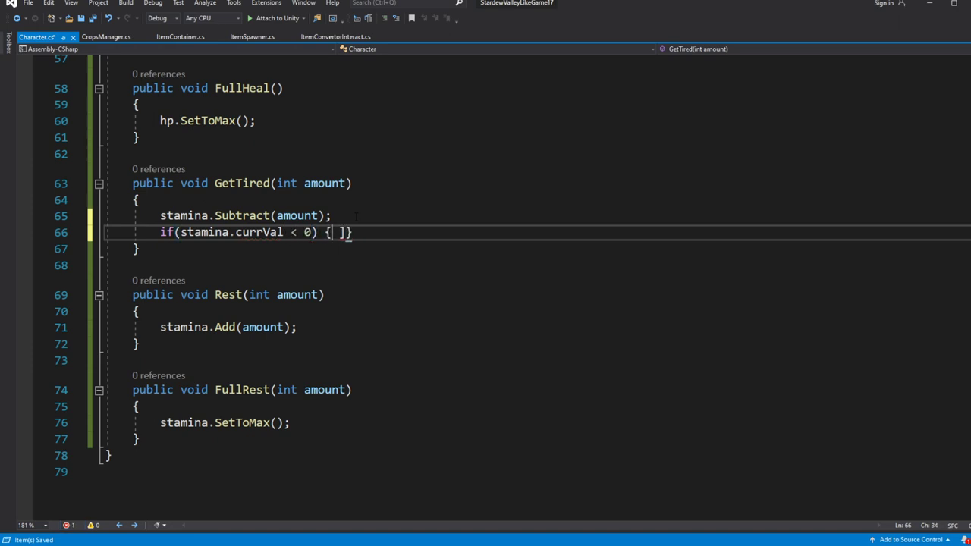
key(Return)
text(isExhausted )
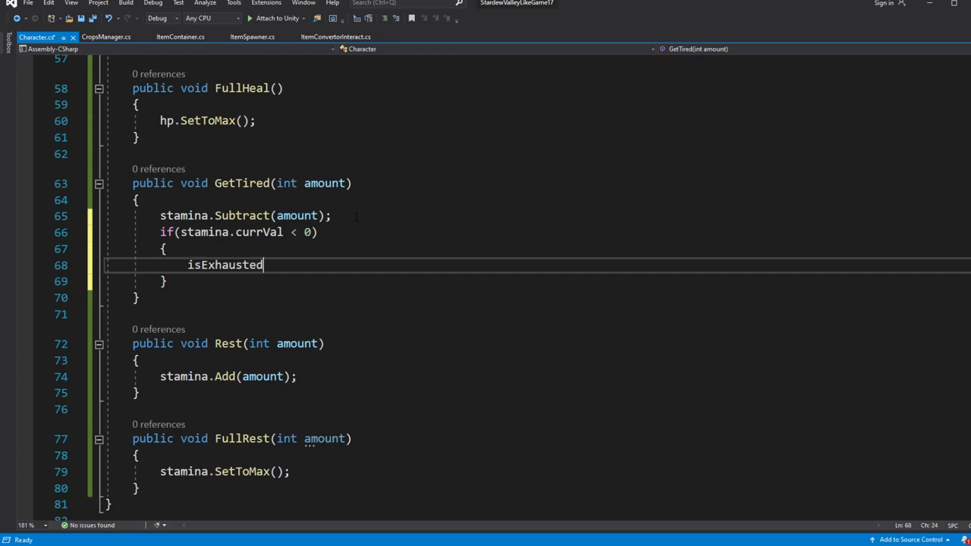
text(= true;)
key(ctrl+s)
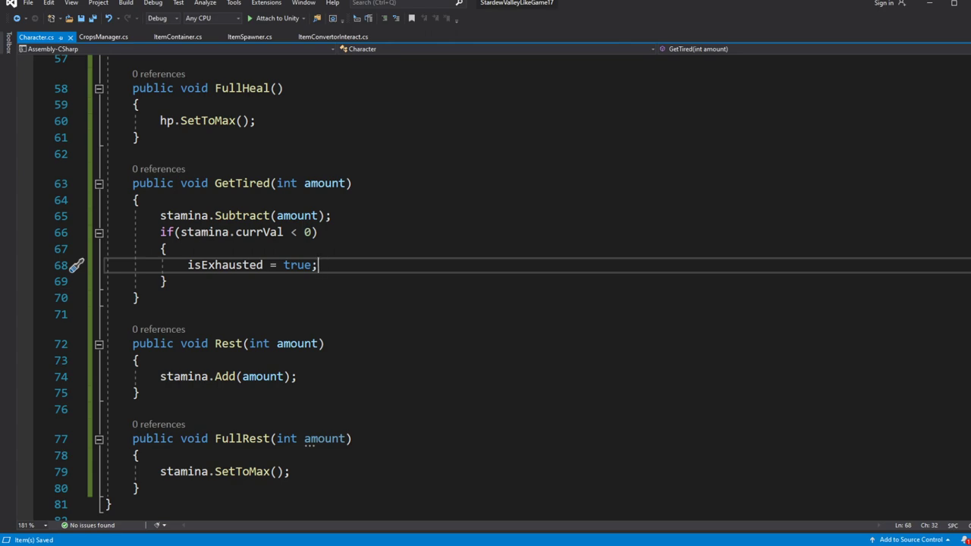
key(alt+Tab)
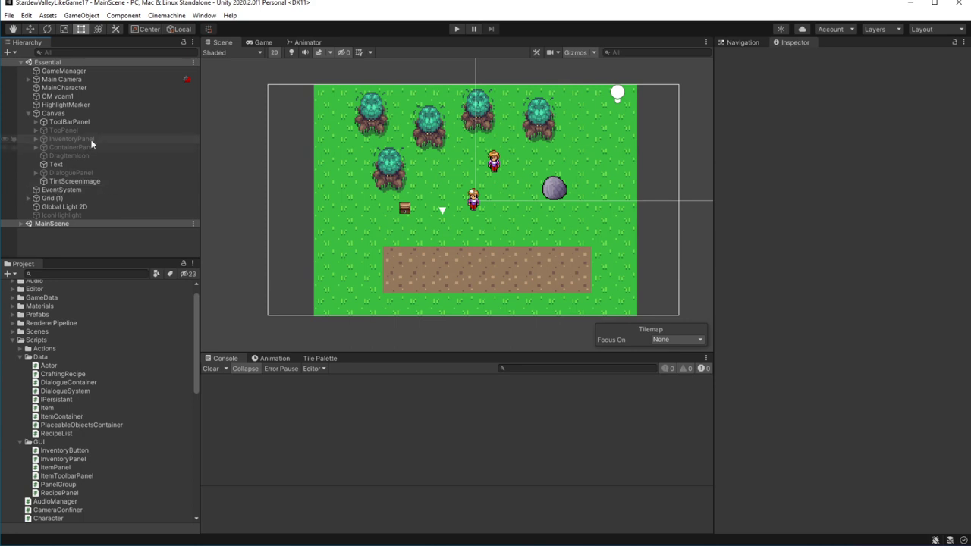
Step: Create a UI Panel under the Canvas, move it first, and name it CharacterStatusPanel
click(92, 112)
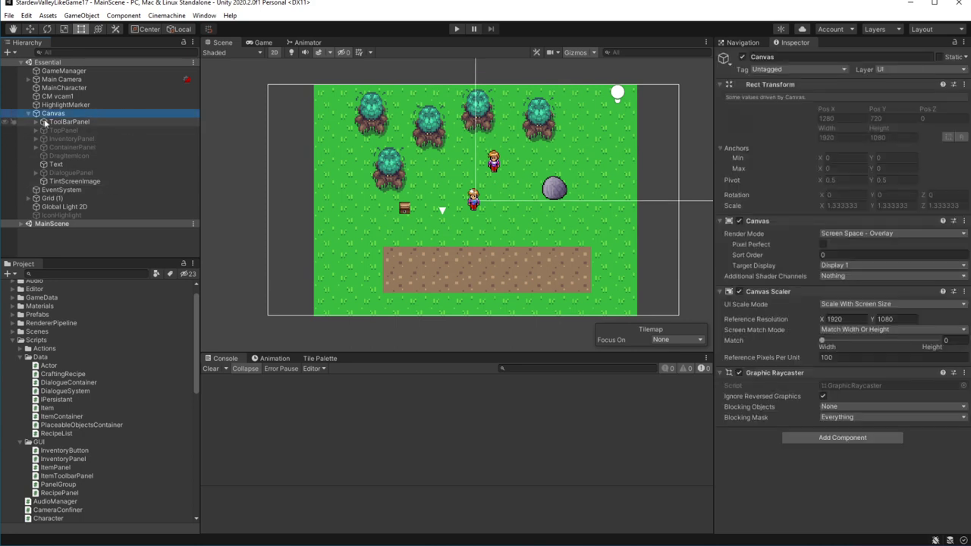
right_click(71, 114)
key(Escape)
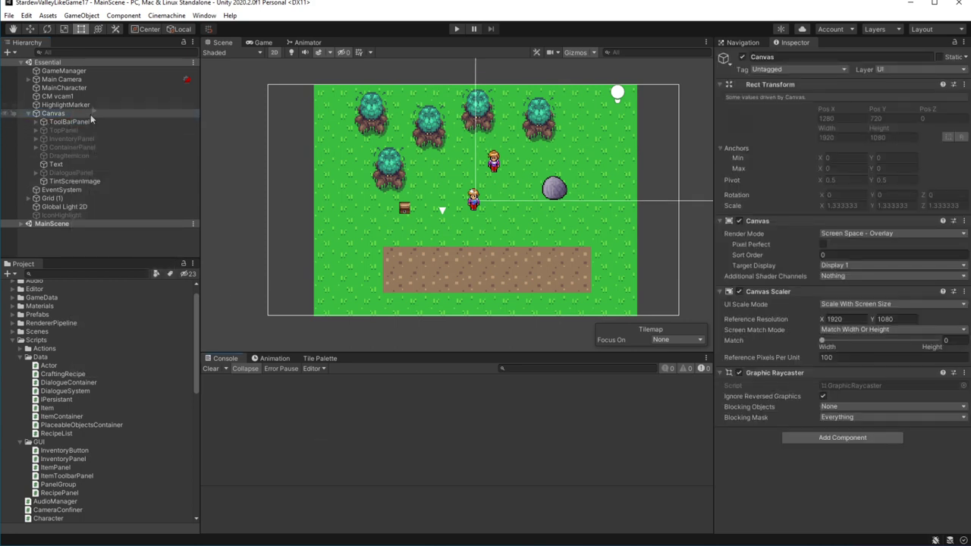
key(f)
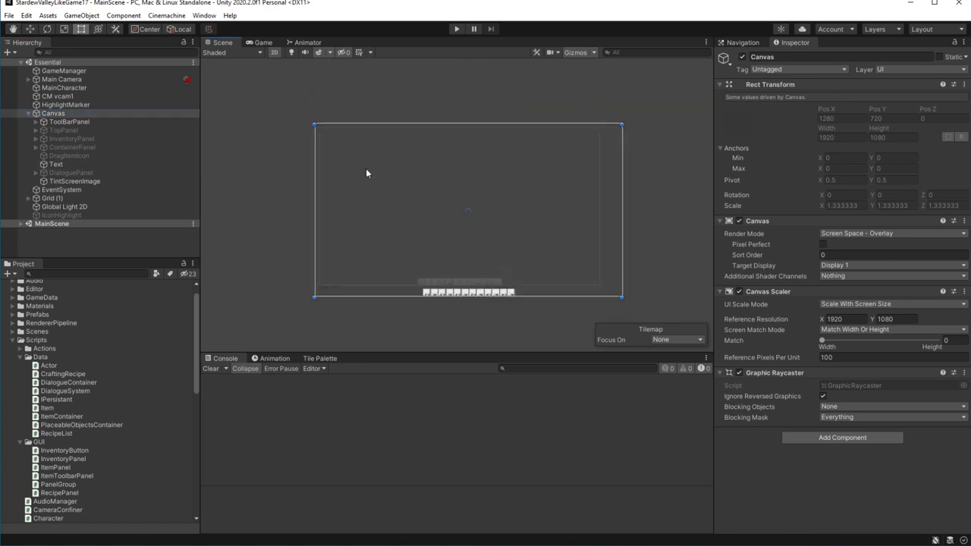
click(81, 15)
mouse_move(115, 134)
click(249, 303)
drag(65, 198, 72, 124)
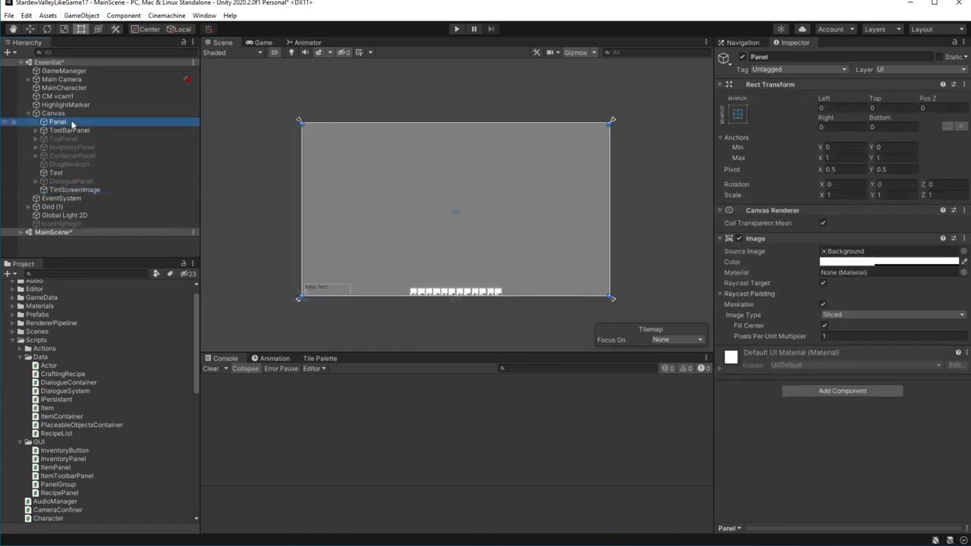
key(F2)
text(CharacterS)
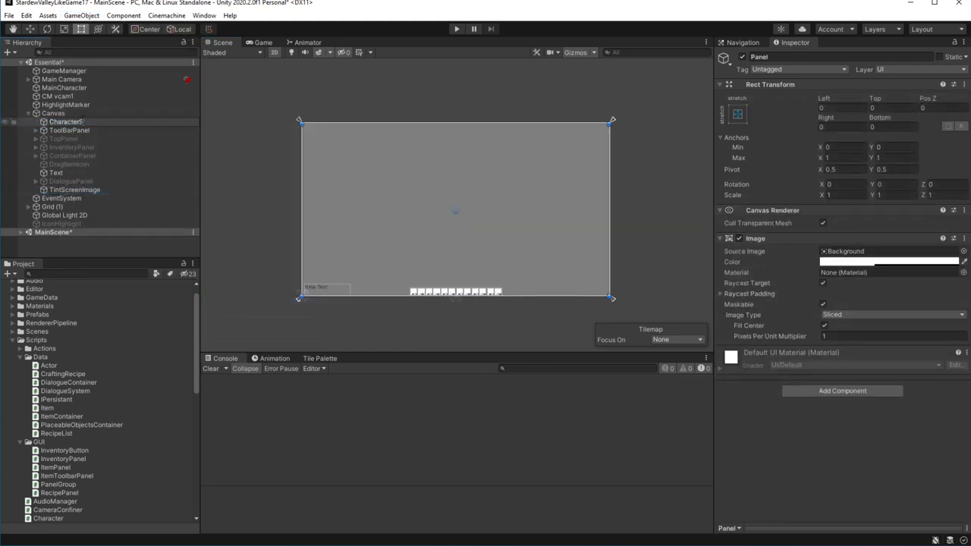
text(tatusPanel)
key(Return)
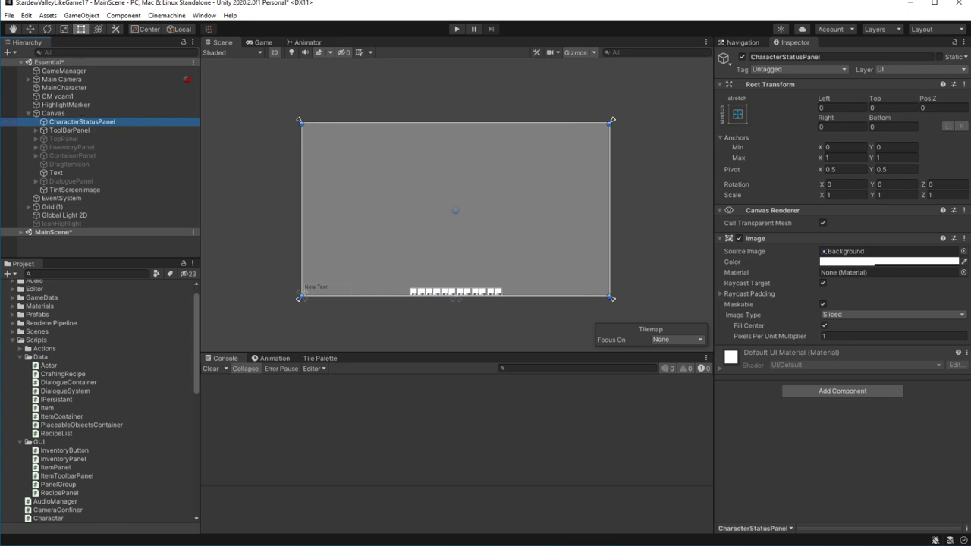
Step: Anchor the panel top-left and resize it to about 500 × 191
click(737, 113)
click(777, 201)
drag(610, 298, 388, 157)
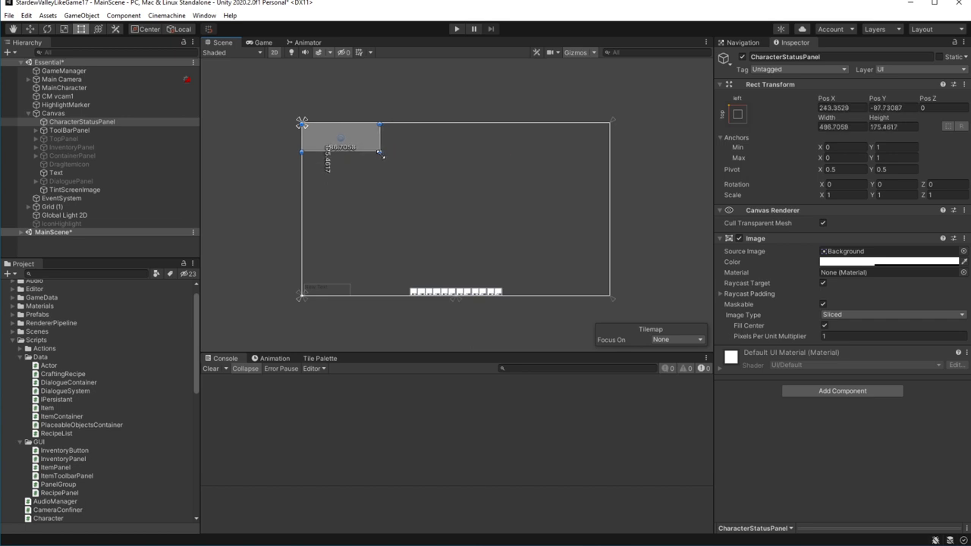
drag(388, 156, 383, 155)
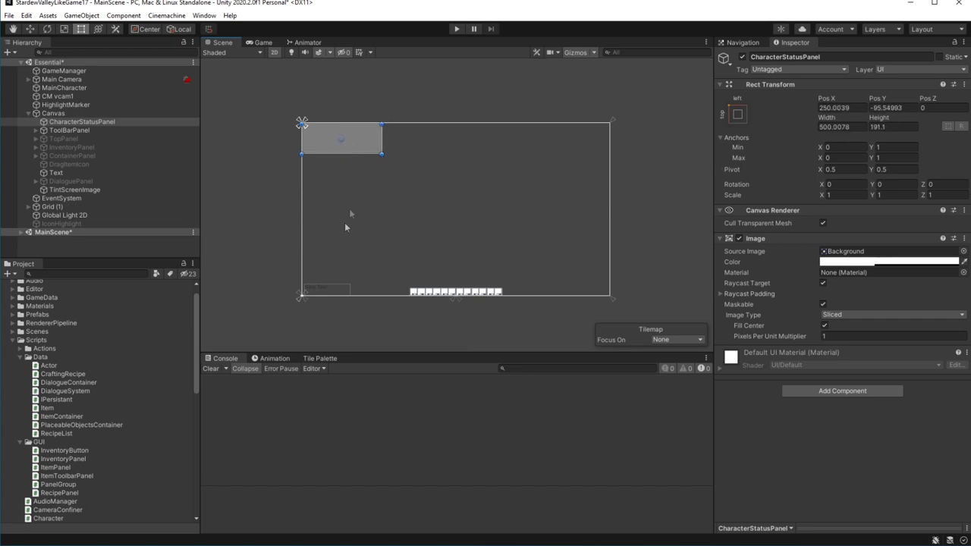
scroll(345, 226, up, 2)
Step: Create a UI Image named HPBar under CharacterStatusPanel, placed at the panel's top-left
click(76, 121)
click(81, 15)
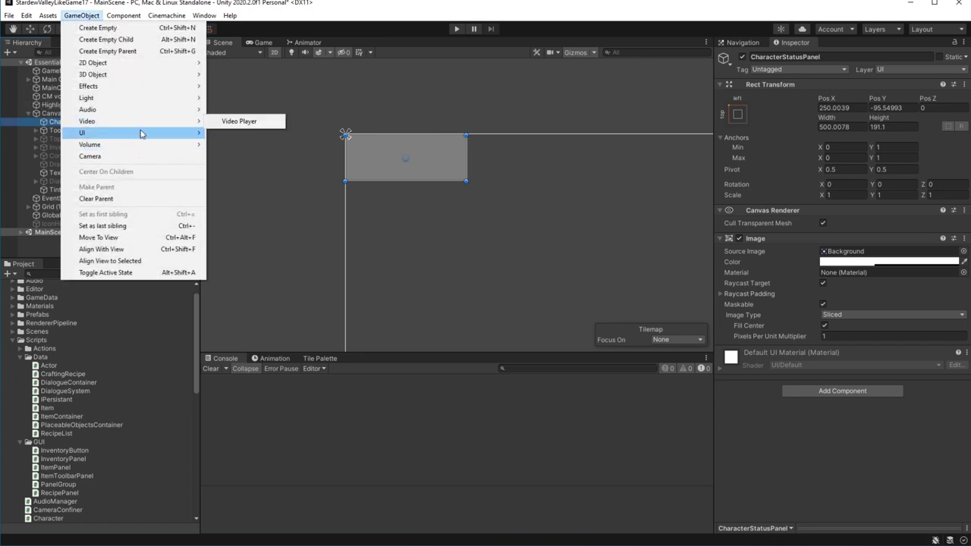
mouse_move(140, 134)
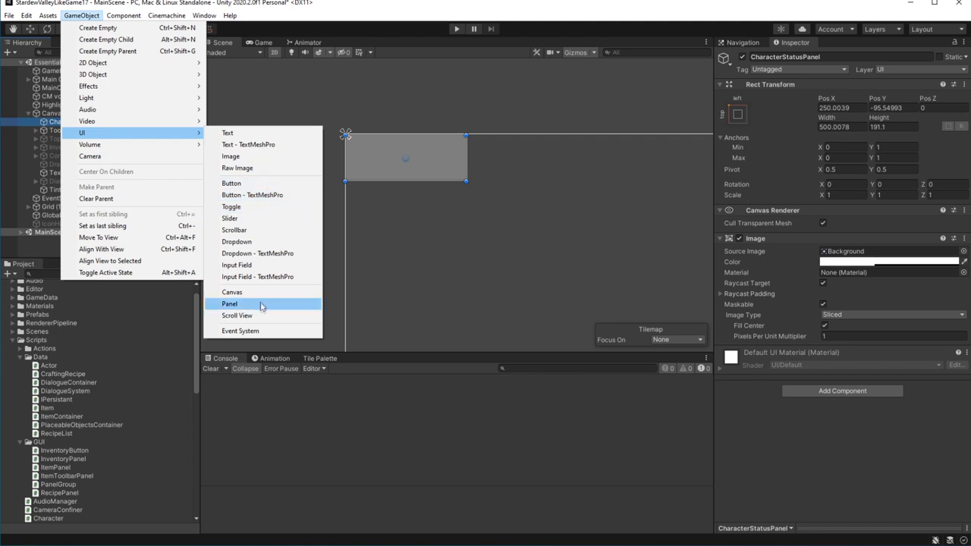
click(254, 156)
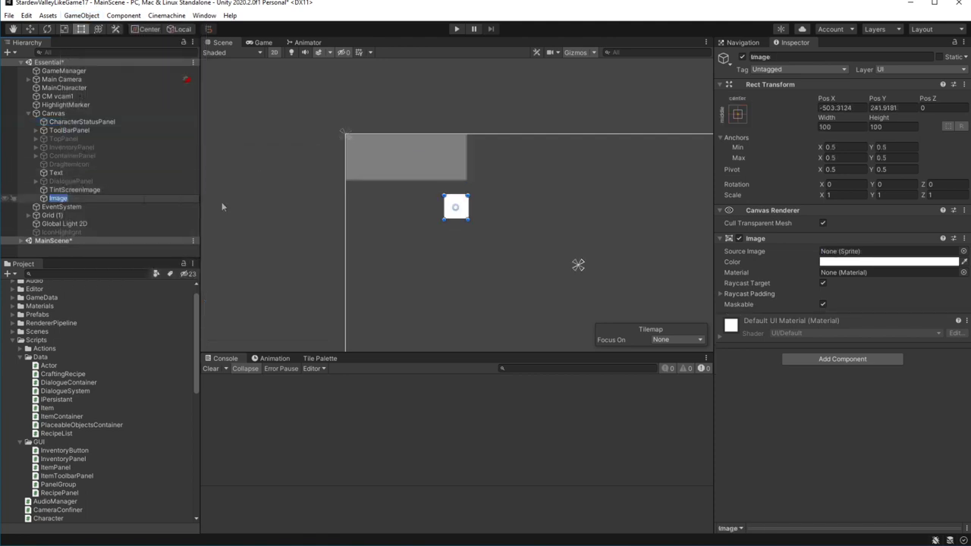
click(780, 57)
click(781, 57)
text(HPBar)
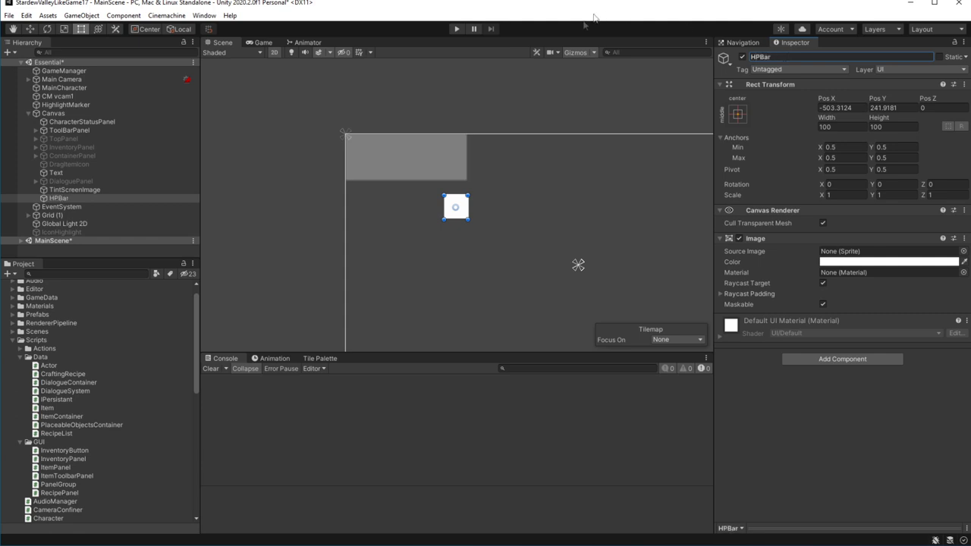
drag(59, 198, 82, 122)
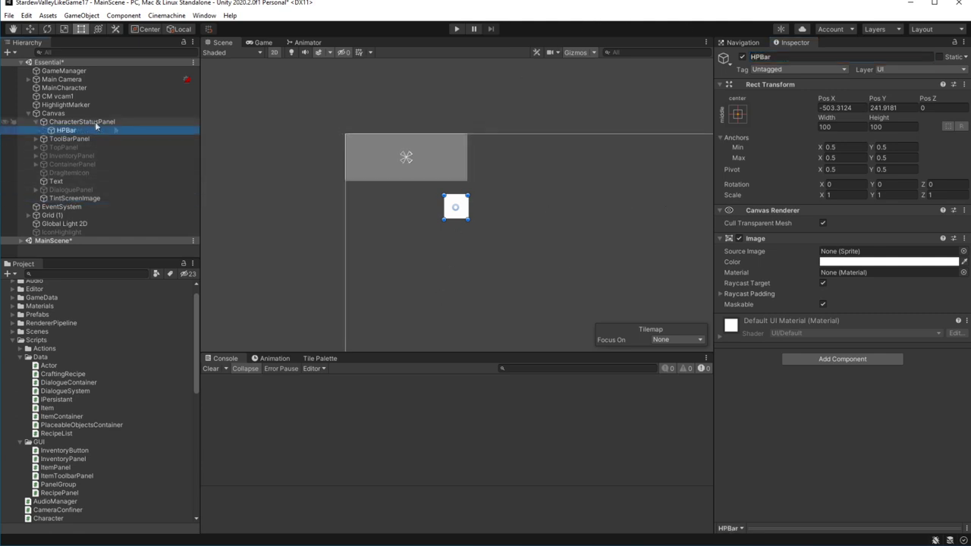
mouse_move(466, 212)
mouse_down()
mouse_move(372, 163)
mouse_move(369, 149)
mouse_up()
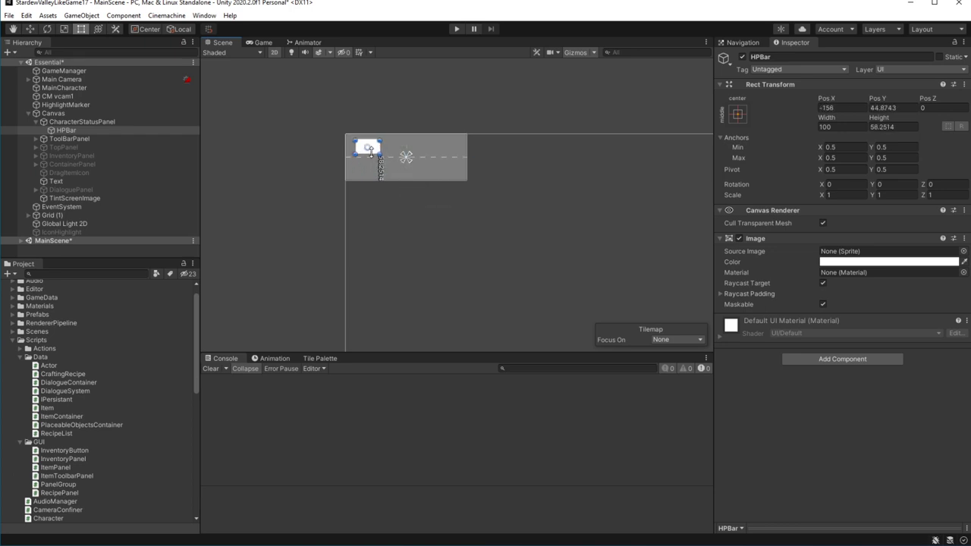
Step: Give HPBar Pos Y 50 and Height 50, and stretch it across the panel
double_click(874, 107)
text(50)
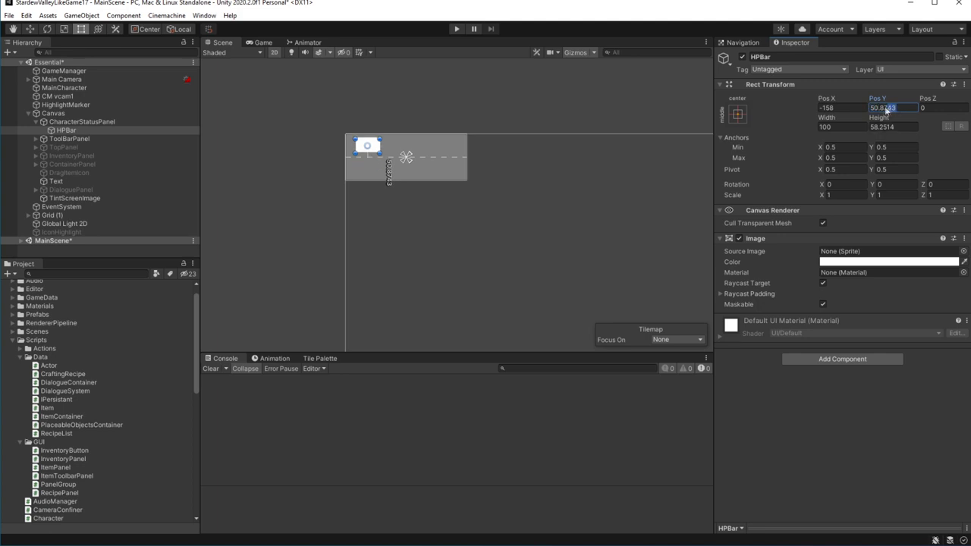
key(BackSpace)
key(Tab)
key(Tab)
key(Tab)
text(50)
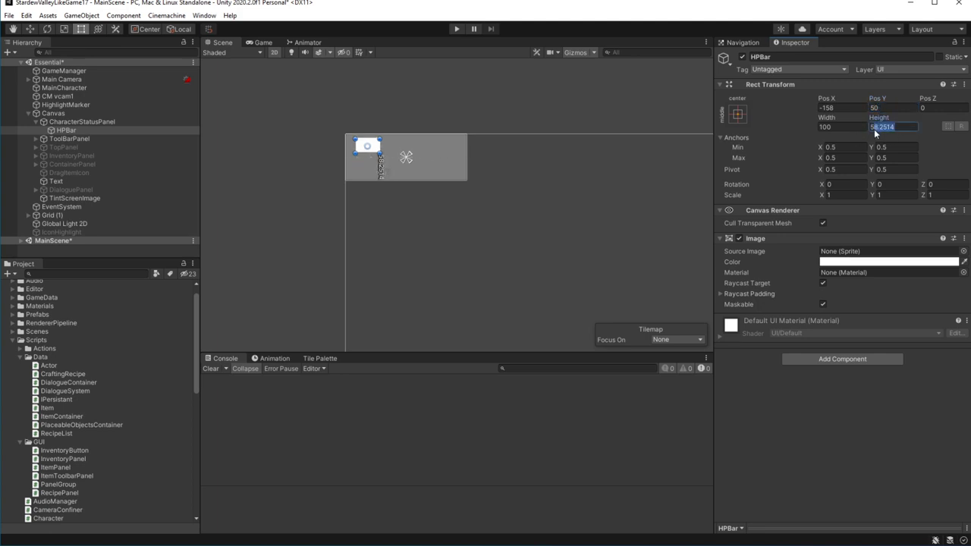
click(377, 149)
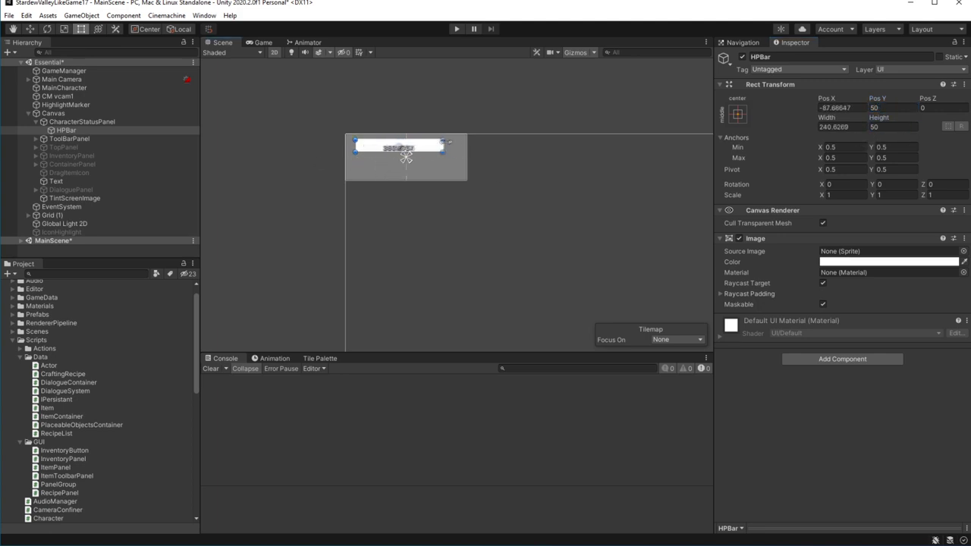
drag(383, 145, 468, 146)
scroll(385, 155, up, 2)
scroll(343, 158, up, 2)
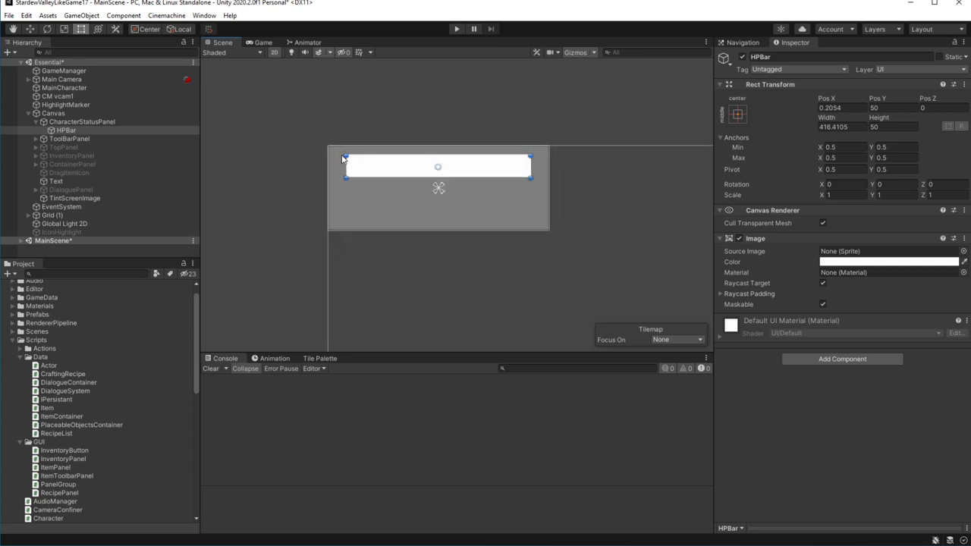
drag(348, 165, 344, 165)
Step: Duplicate HPBar and nest the smaller copy inside it
click(73, 131)
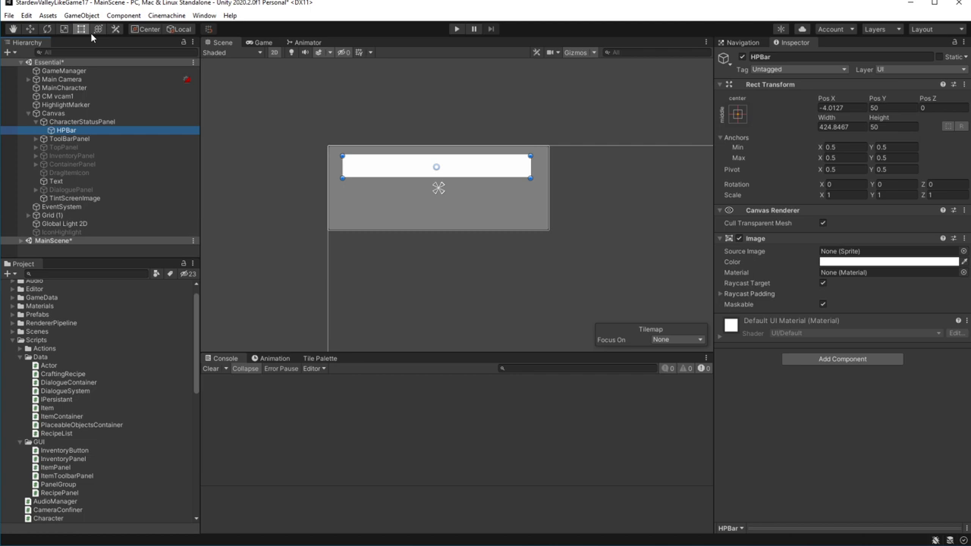
key(ctrl+d)
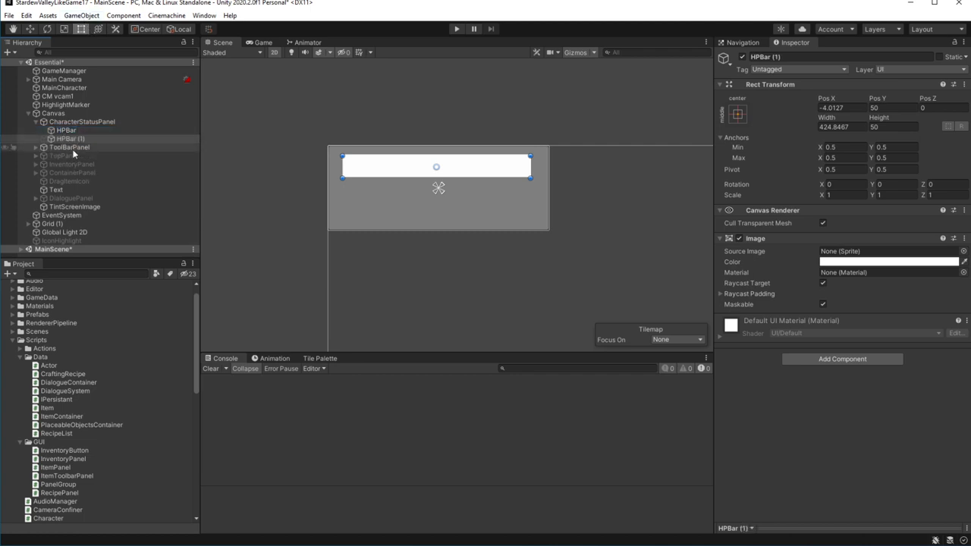
drag(71, 137, 68, 131)
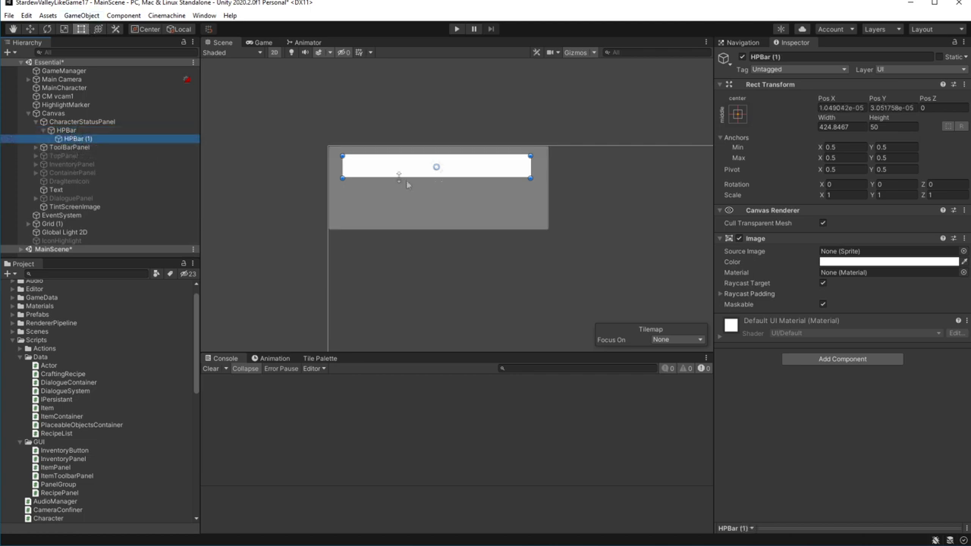
drag(342, 155, 349, 162)
scroll(433, 166, up, 1)
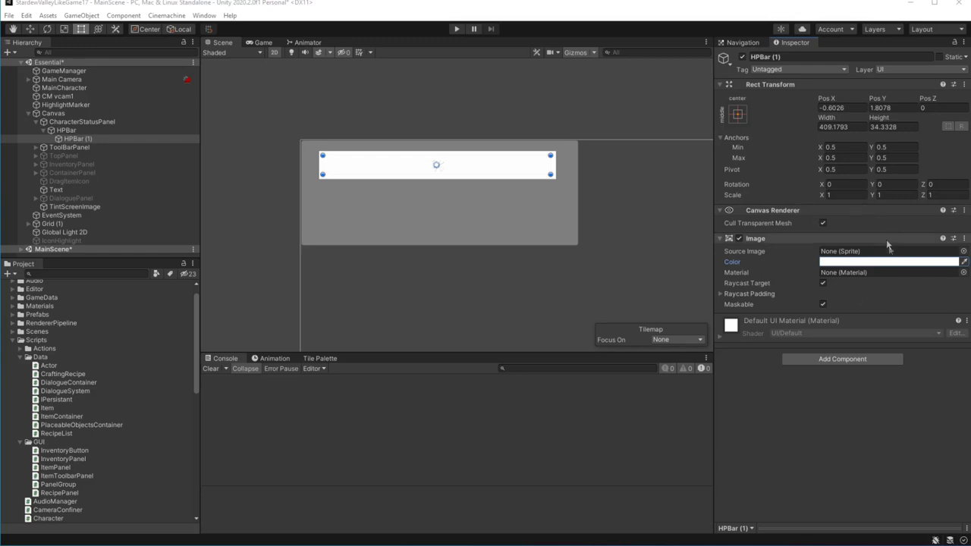
Step: Give the inner bar the Marker sprite and a red colour
click(963, 251)
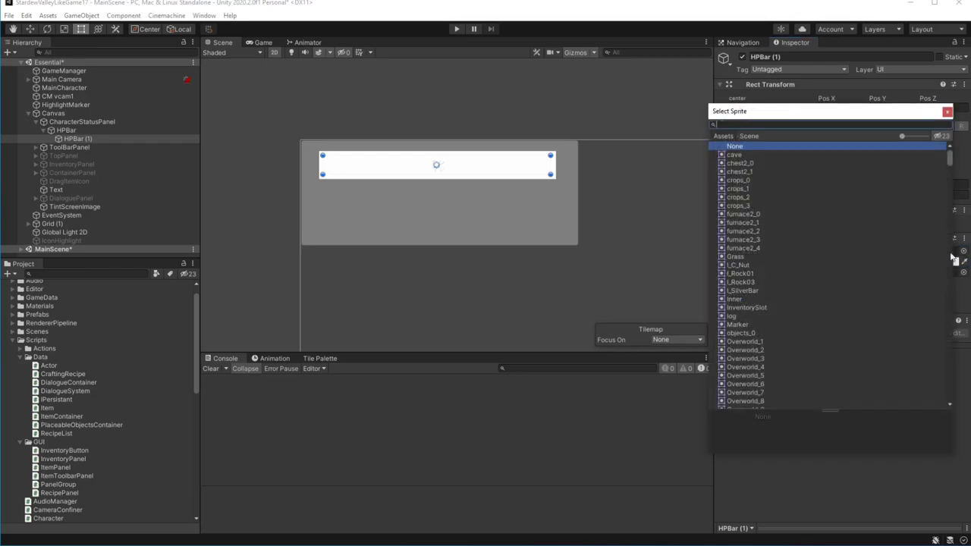
click(753, 325)
double_click(753, 324)
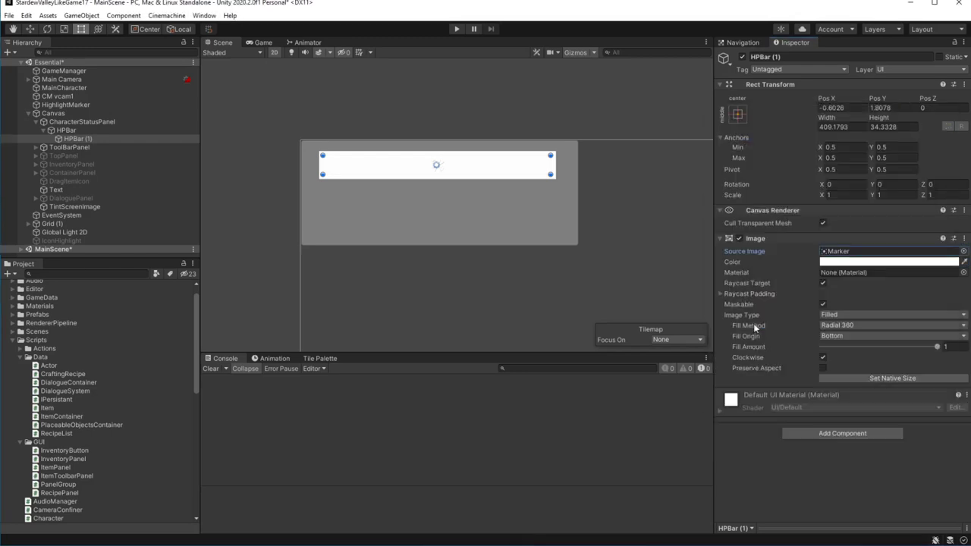
click(868, 262)
click(957, 319)
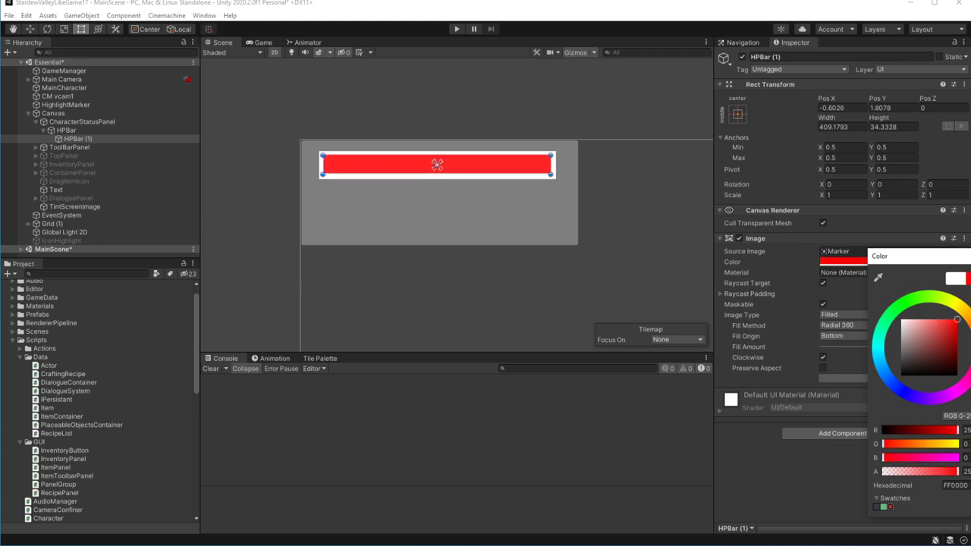
click(897, 269)
Step: Make the red bar slightly taller and set its Fill Method to Horizontal
drag(450, 174, 450, 175)
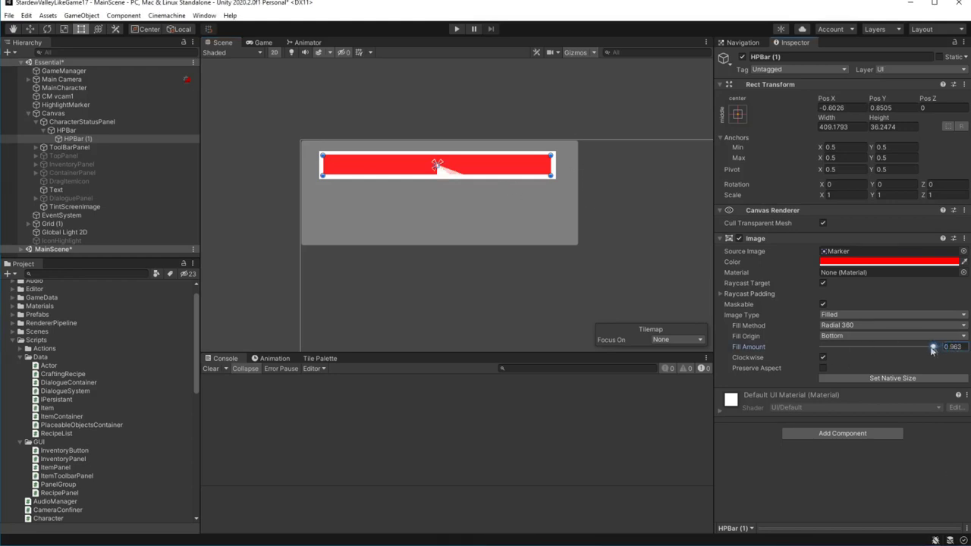
drag(931, 343, 927, 343)
click(910, 325)
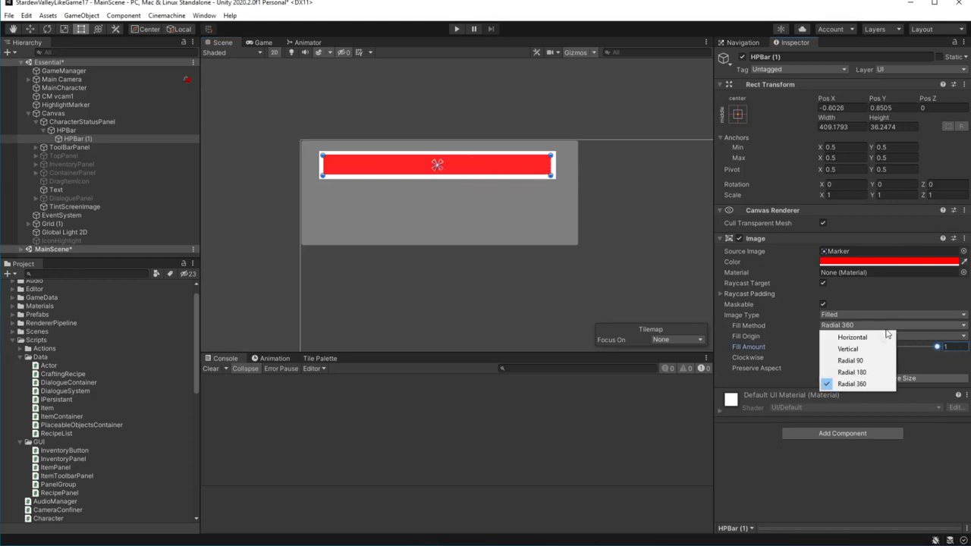
click(834, 336)
mouse_move(937, 347)
mouse_down()
mouse_move(910, 350)
mouse_move(937, 346)
mouse_up()
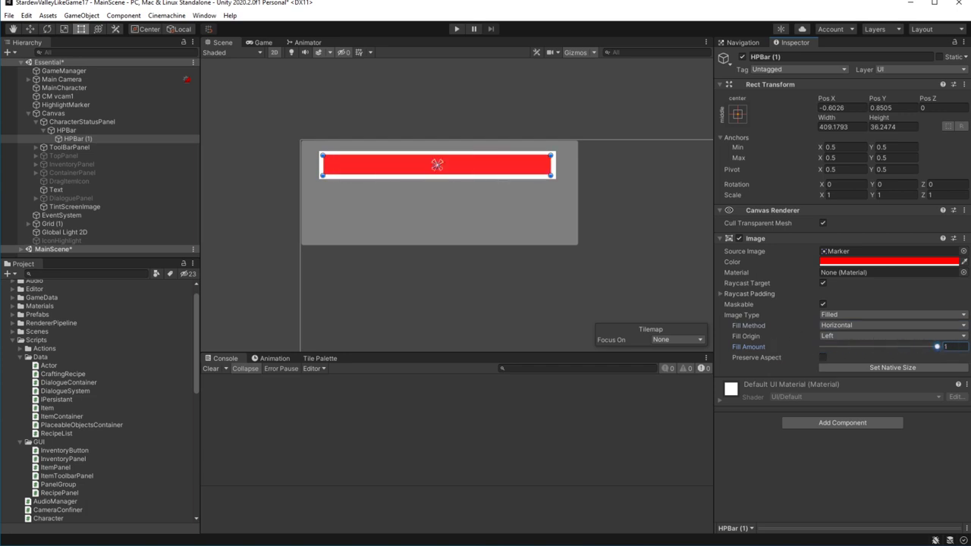
click(70, 130)
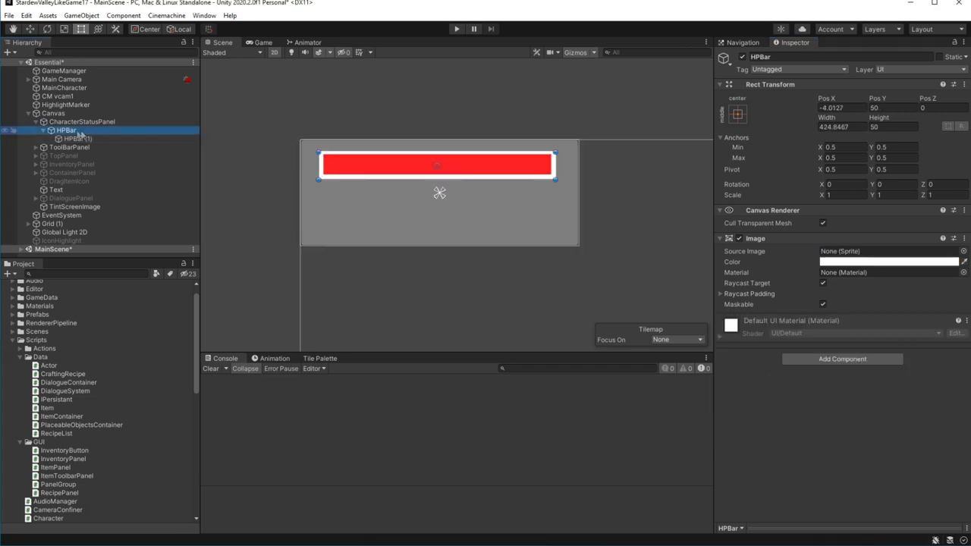
Step: Rename the parent to HPBarBackground and the red child to HPBar
click(75, 132)
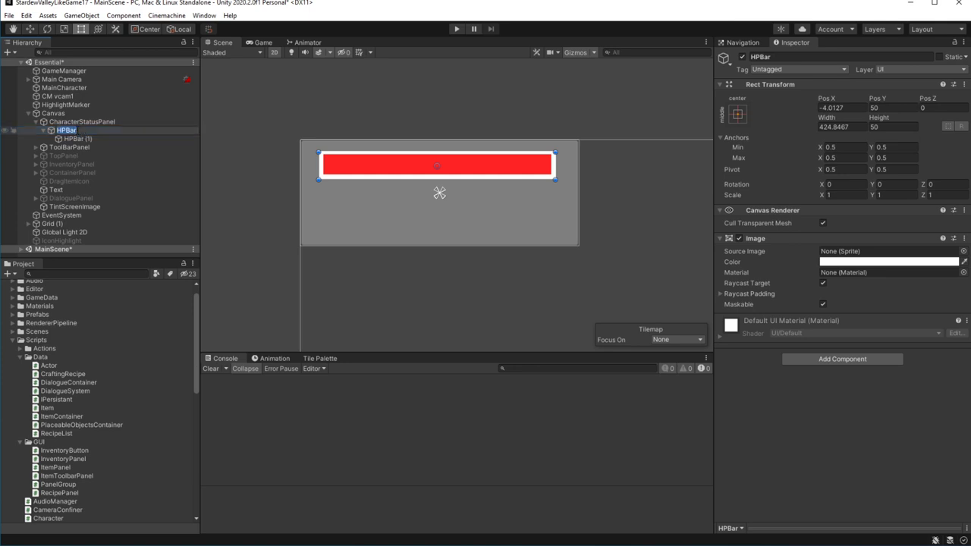
text(d)
key(Return)
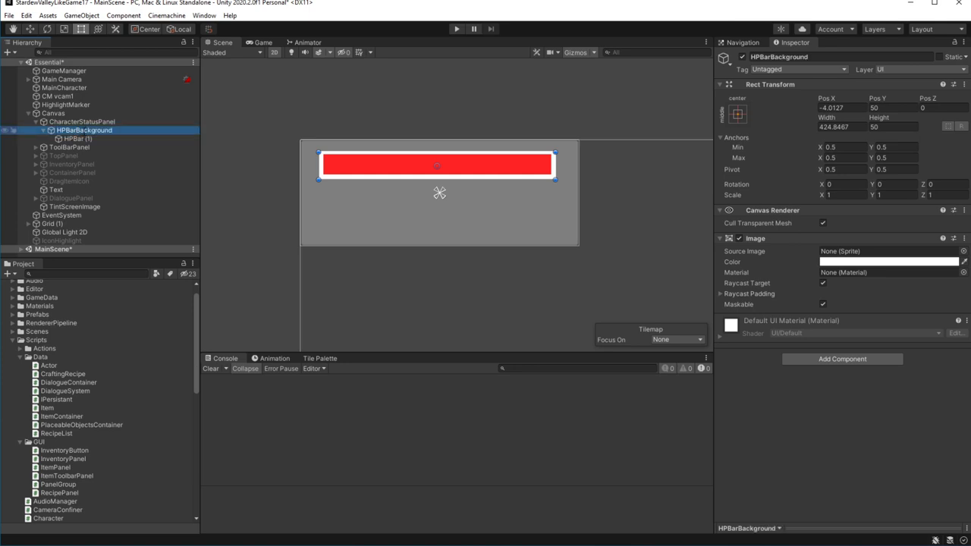
click(84, 149)
click(94, 140)
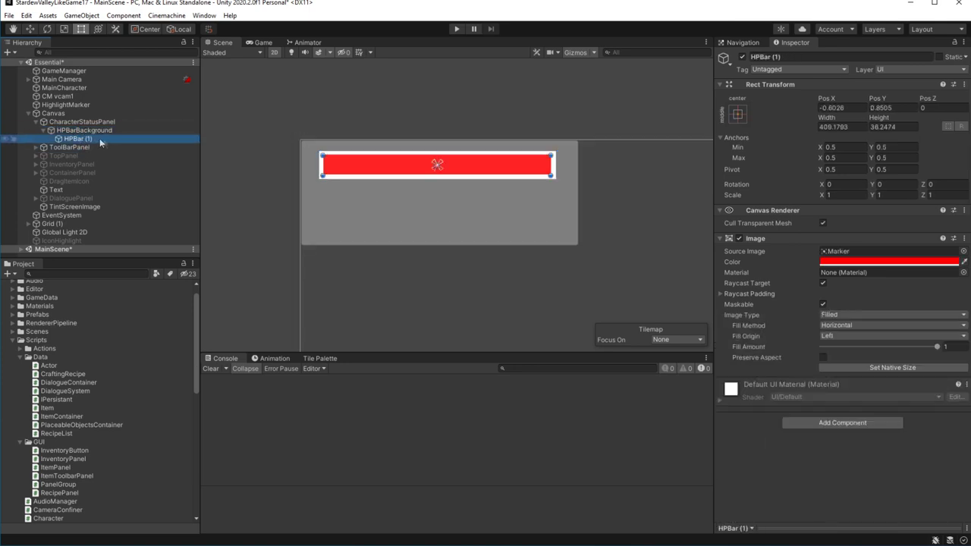
click(88, 140)
key(Return)
click(72, 130)
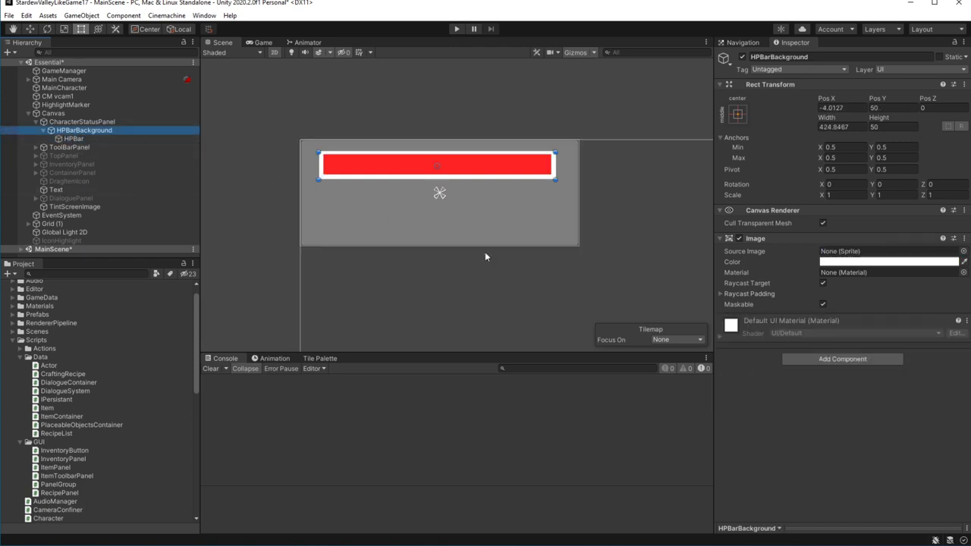
Step: Drag HPBarBackground into Assets/Prefabs/GUI to make it a prefab
scroll(50, 390, up, 1)
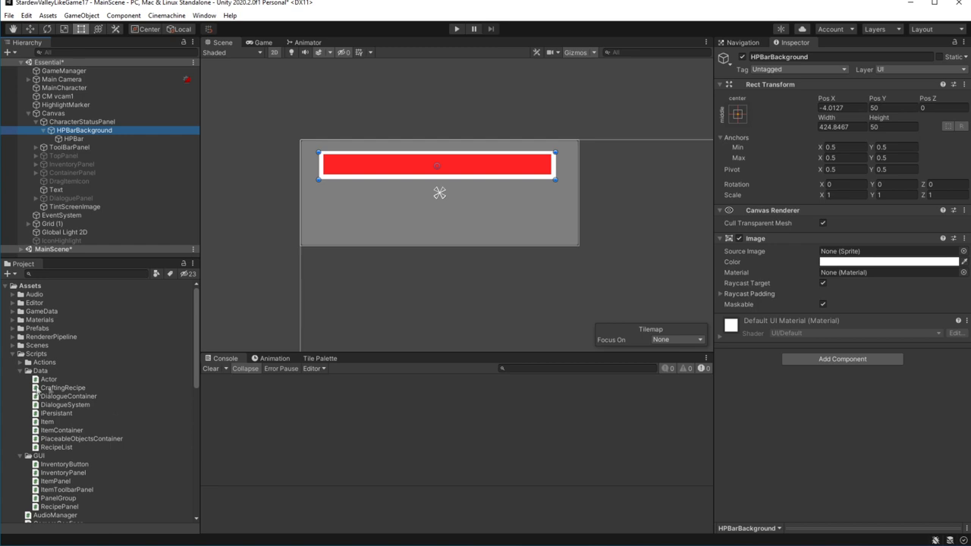
click(15, 354)
click(14, 328)
click(17, 346)
click(37, 336)
click(99, 130)
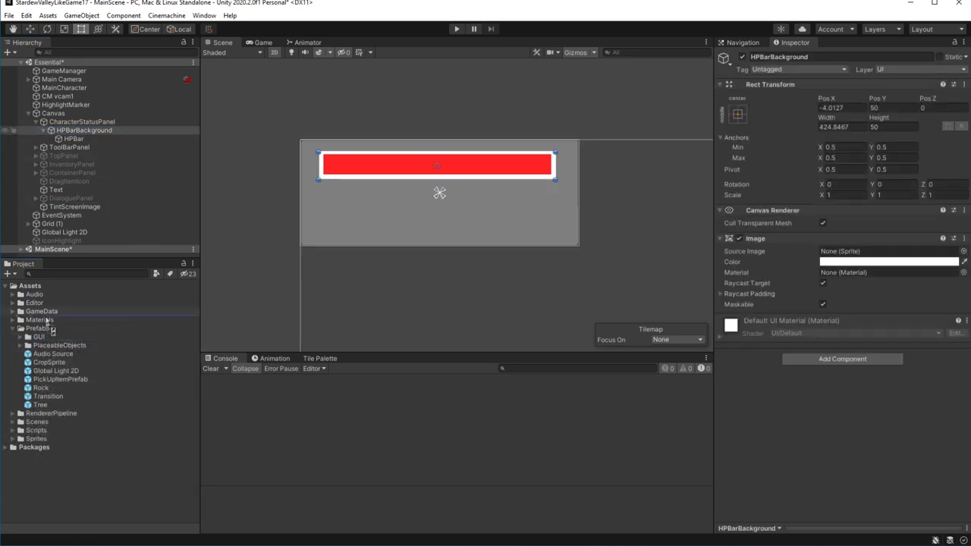
drag(99, 130, 45, 338)
Step: Rename the prefab to StatusBar and drop an instance into CharacterStatusPanel
click(76, 348)
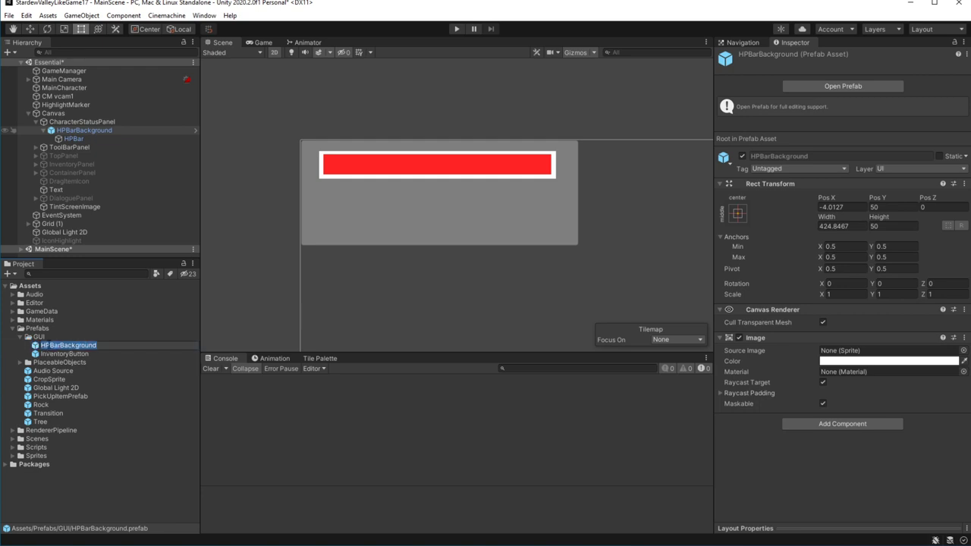
key(Home)
key(Delete)
key(Delete)
key(ctrl+a)
text(Bar)
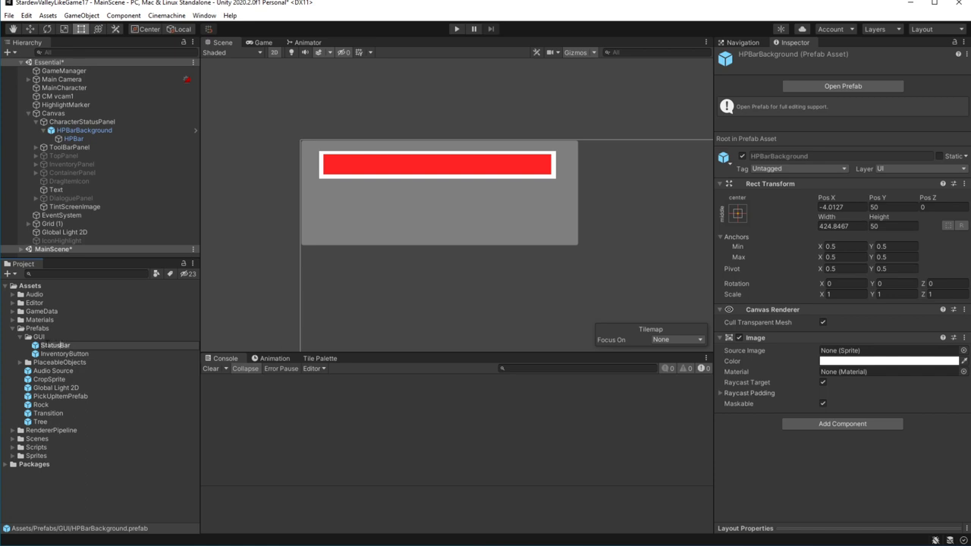
key(Return)
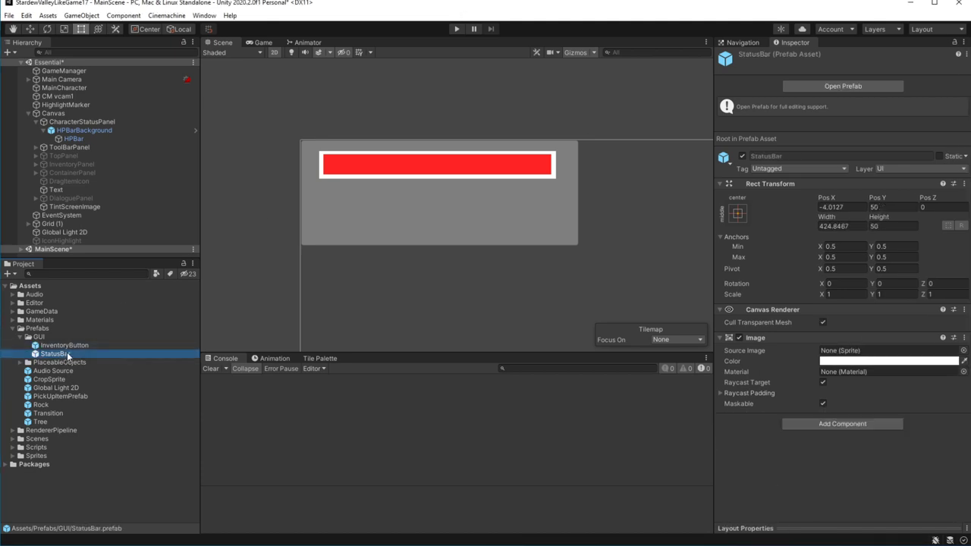
drag(69, 355, 152, 127)
Step: Move the new bar below the red one and rename it StaminaBar
click(28, 31)
drag(437, 121, 437, 169)
click(72, 132)
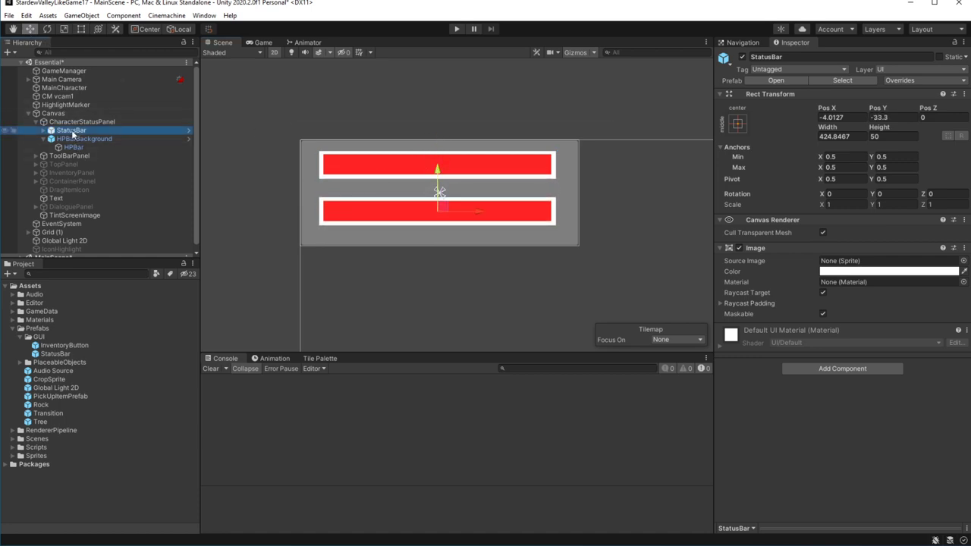
double_click(73, 132)
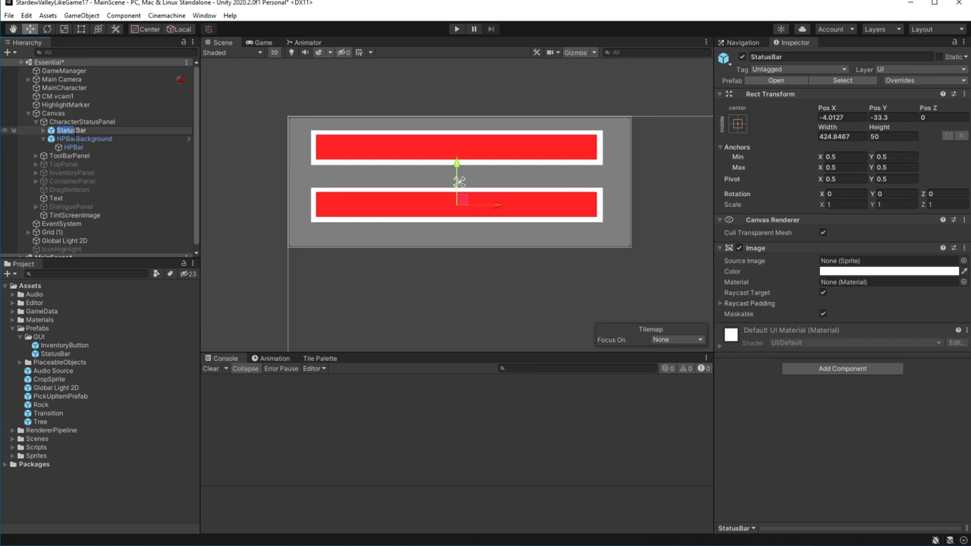
key(BackSpace)
text(mina)
key(Return)
Step: Recolour StaminaBar's inner bar dark green (168200)
click(43, 130)
click(73, 139)
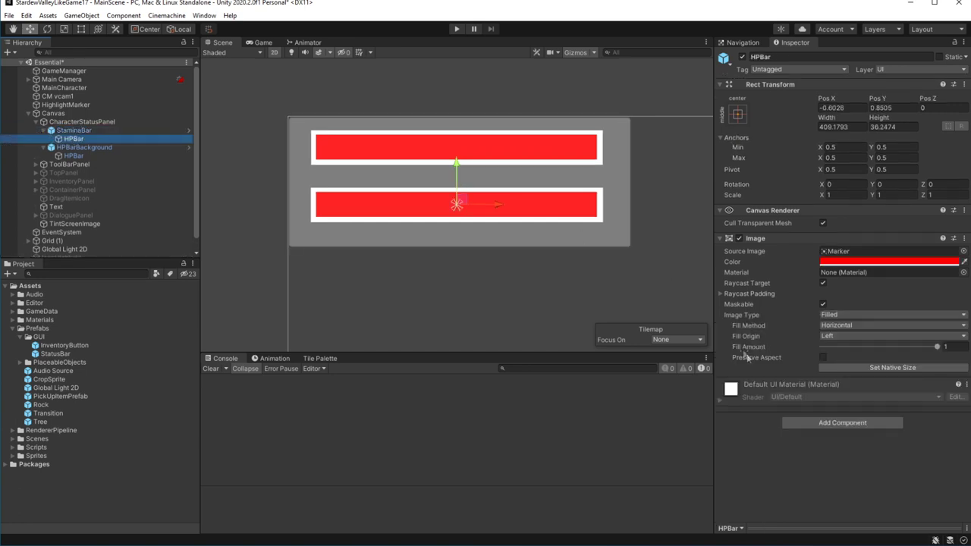
click(849, 263)
mouse_move(952, 313)
mouse_down()
mouse_move(886, 303)
mouse_move(895, 296)
mouse_move(944, 348)
mouse_up()
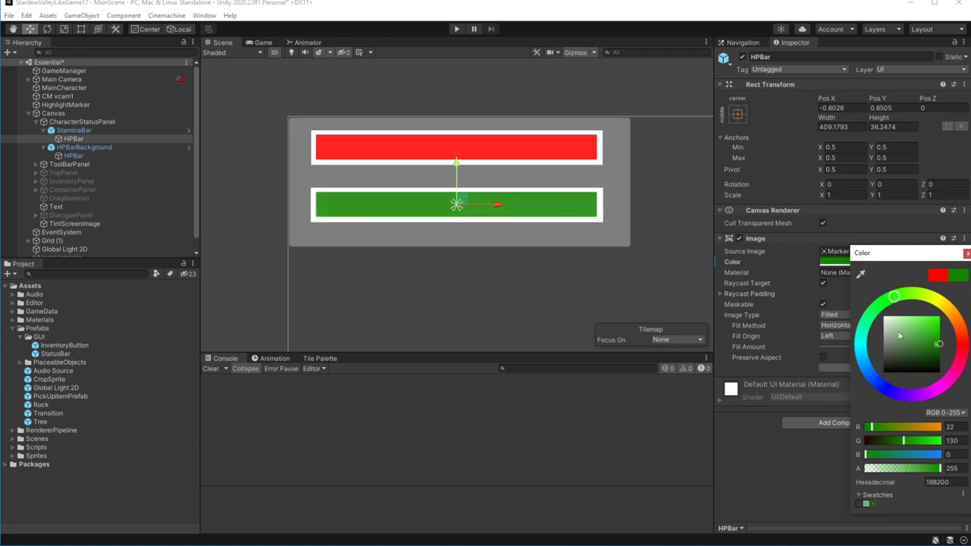
scroll(548, 272, down, 2)
click(572, 247)
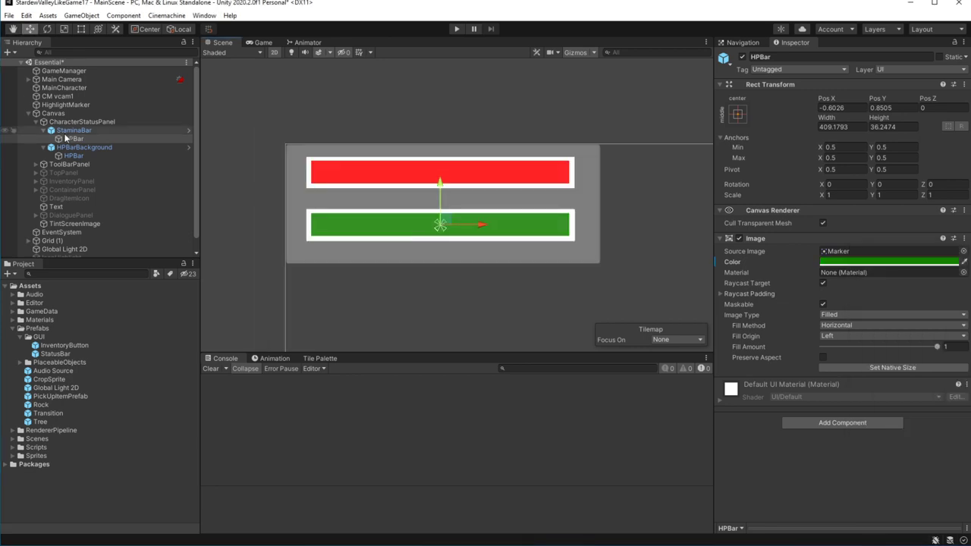
click(92, 156)
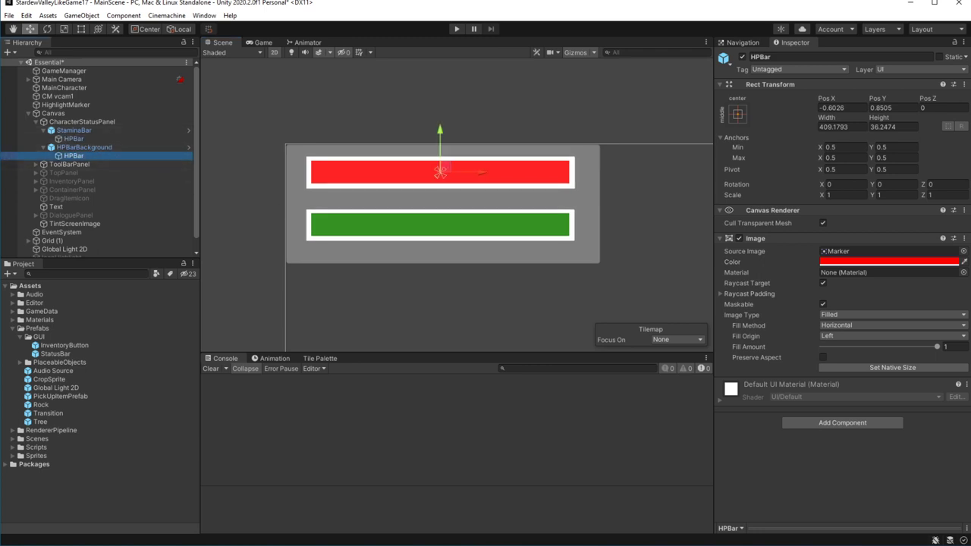
click(73, 139)
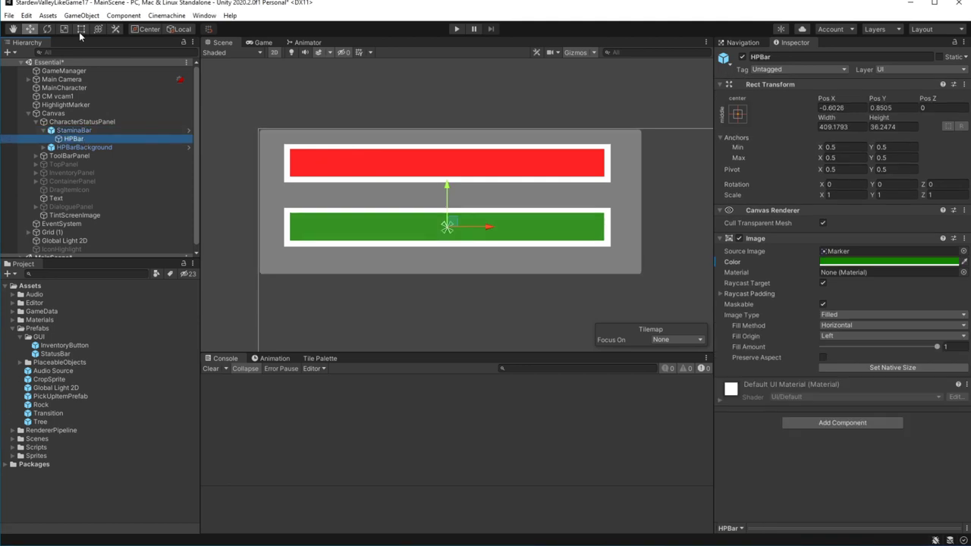
Step: Create a UI Text under StaminaBar and order StaminaBar below HPBarBackground
click(81, 15)
mouse_move(130, 133)
click(246, 133)
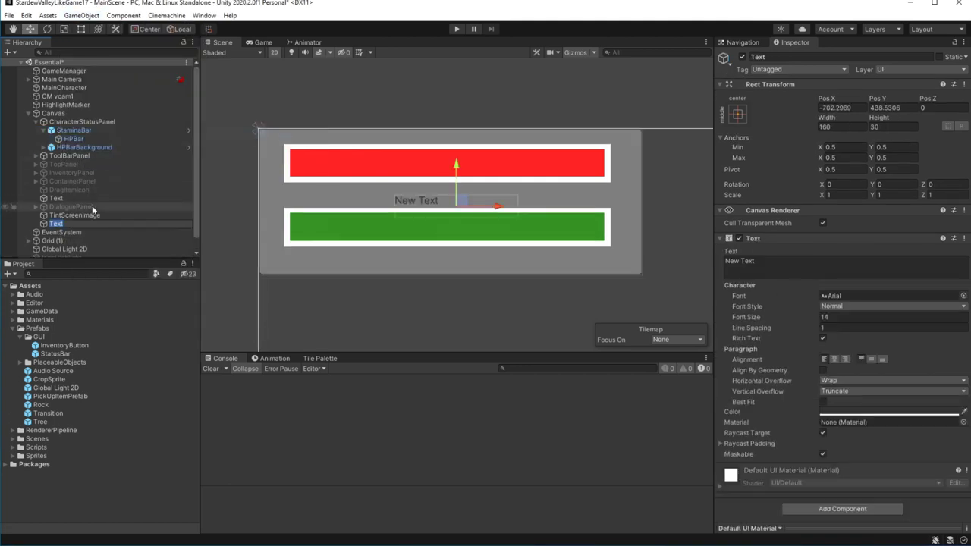
click(74, 216)
drag(56, 223, 77, 142)
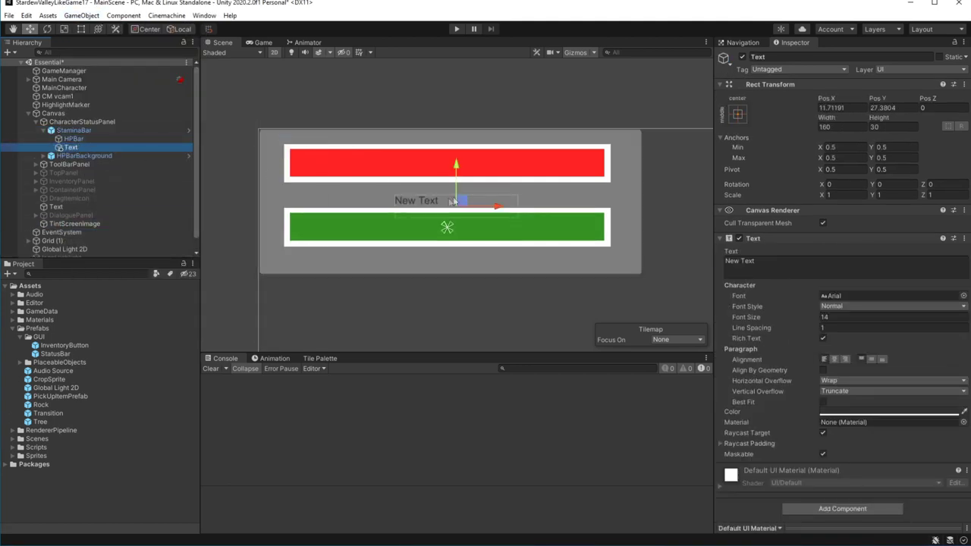
drag(456, 172, 455, 194)
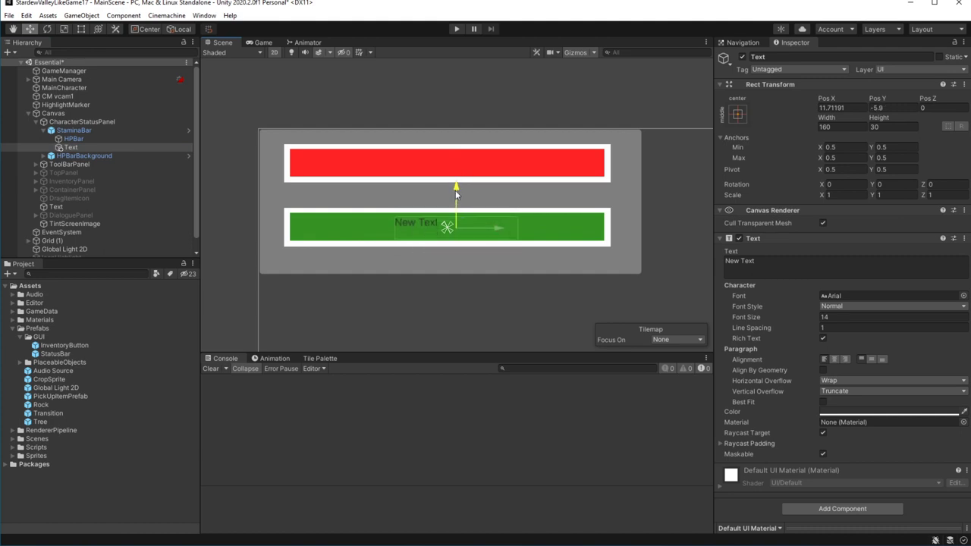
drag(73, 131, 90, 158)
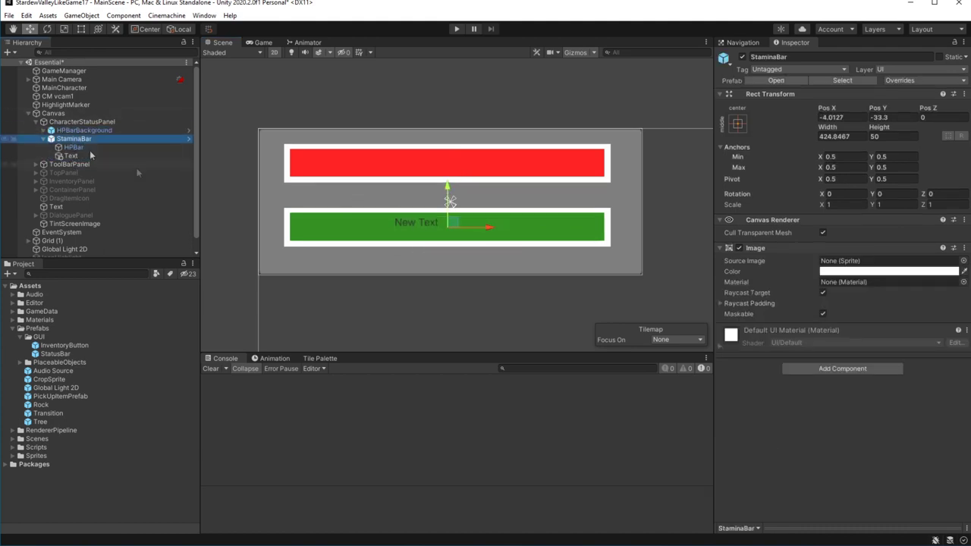
click(76, 155)
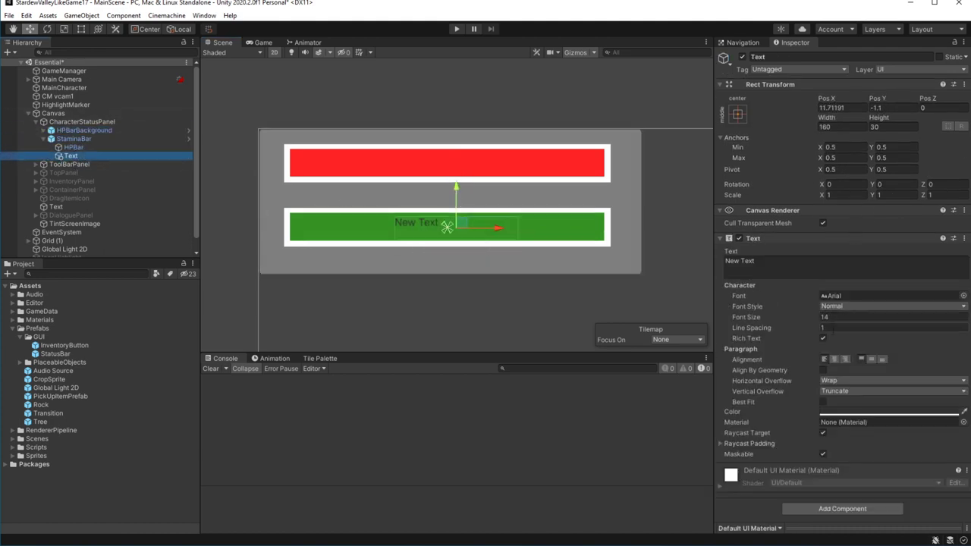
Step: Centre the label's text and set its X and Y positions to 0
click(834, 359)
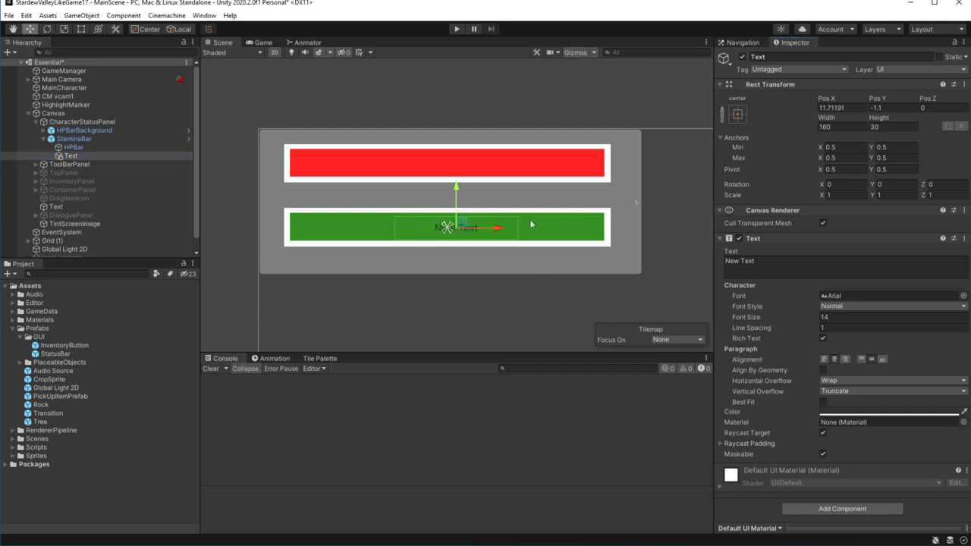
click(891, 108)
text(0)
click(840, 107)
text(0)
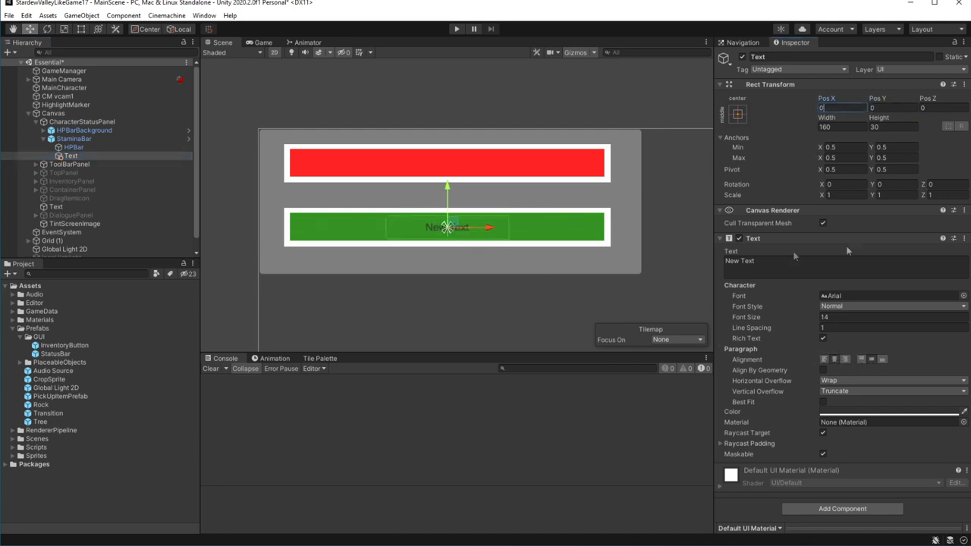
Step: Stretch the label's anchors to fill the bar with all margins at 0
click(734, 118)
click(853, 276)
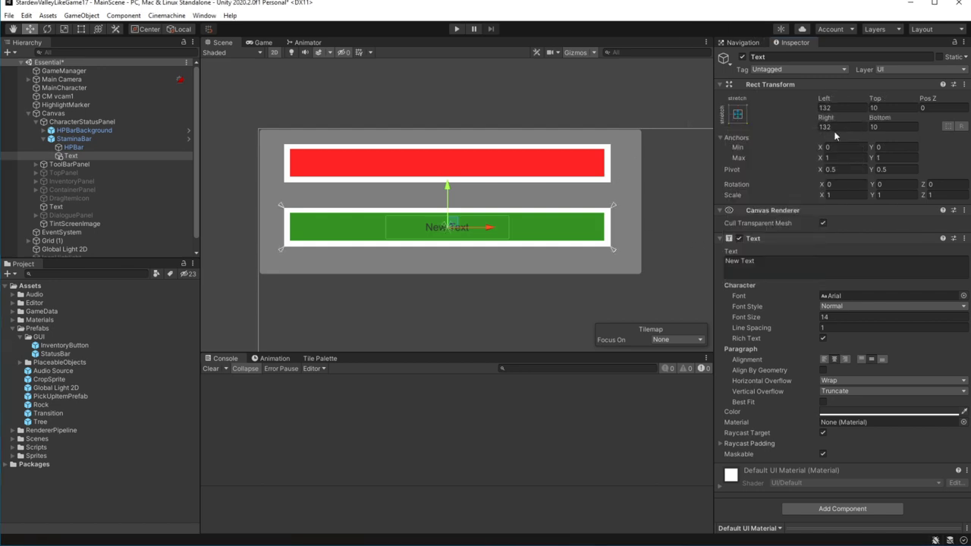
double_click(842, 127)
text(0)
double_click(842, 107)
text(0)
key(Tab)
text(0)
double_click(898, 126)
text(0)
Step: Set the label text to 999999/999999 with font size 24
double_click(834, 316)
text(20)
click(791, 264)
text(999999)
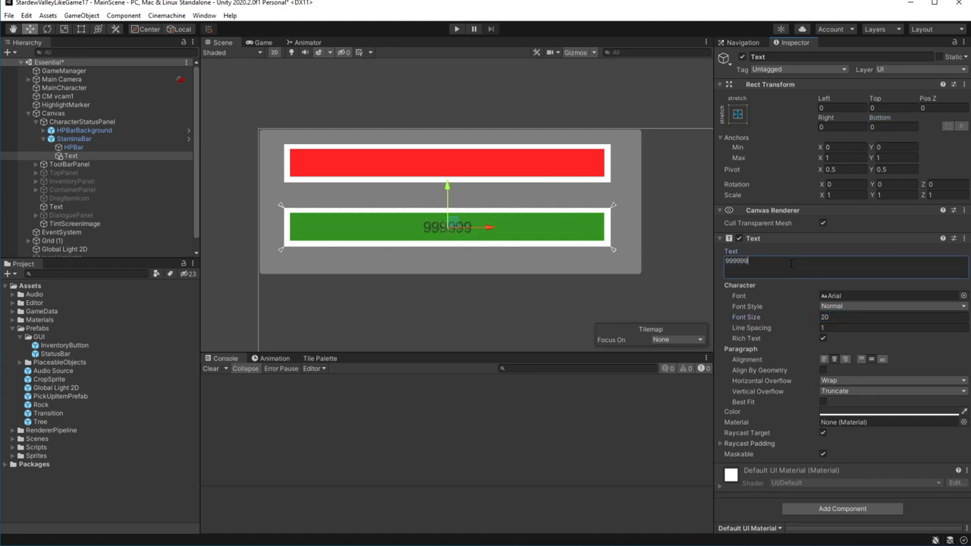
text(/999999)
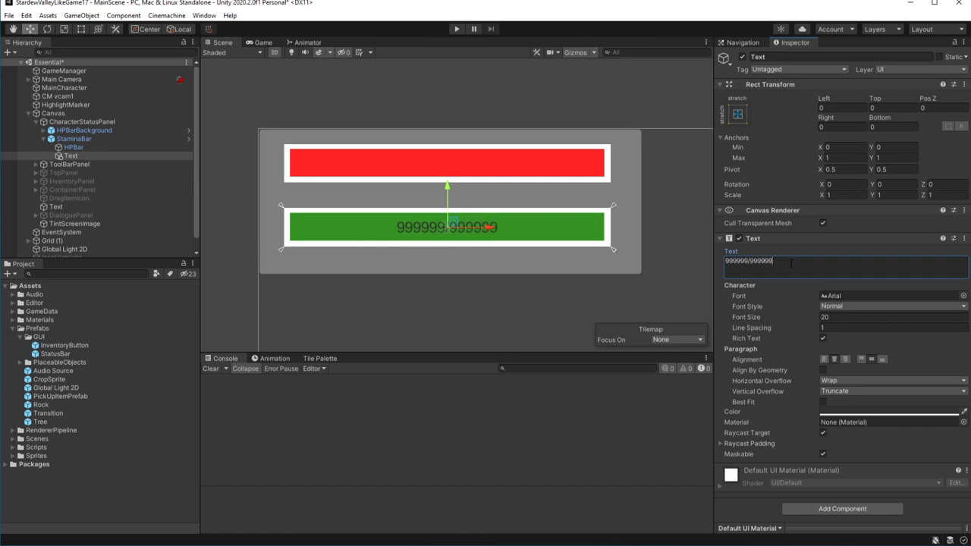
double_click(746, 262)
click(825, 317)
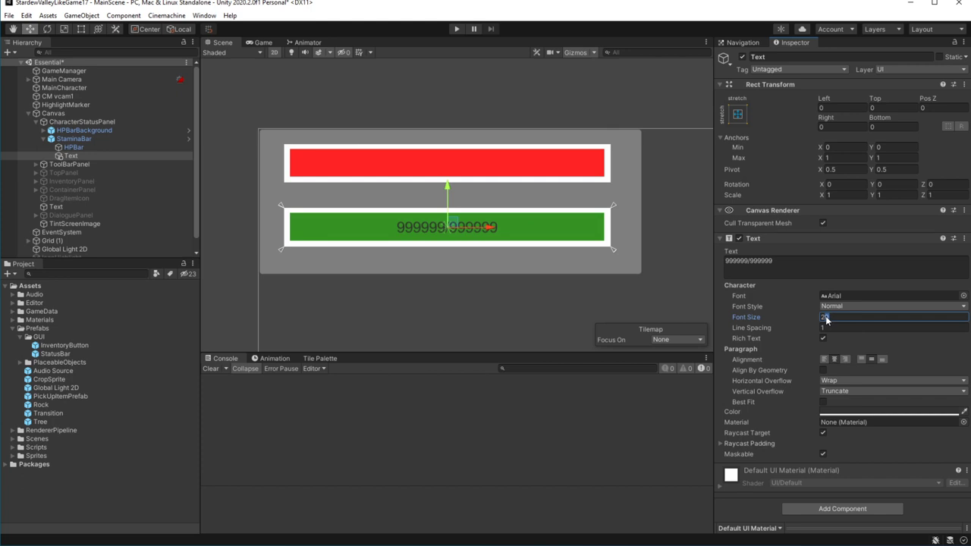
text(2624)
click(114, 154)
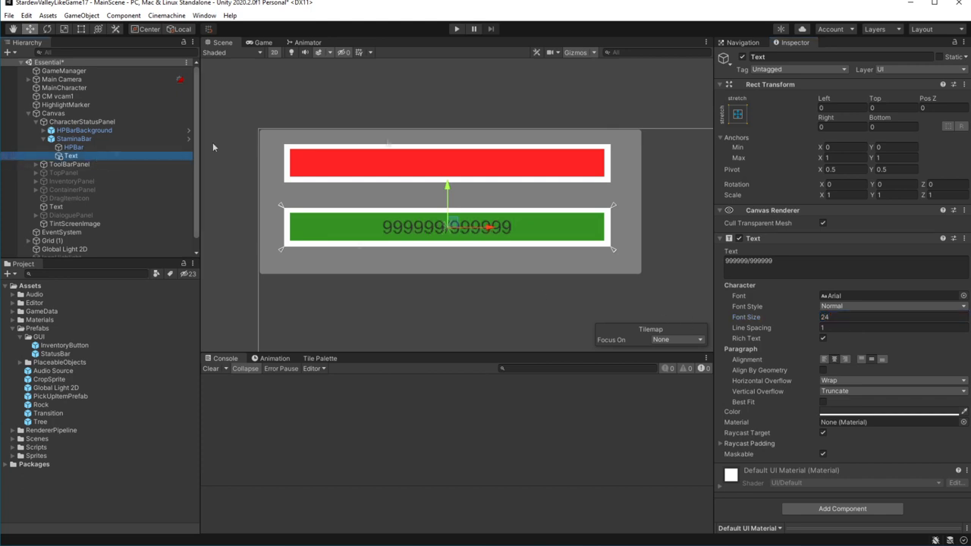
click(98, 138)
click(920, 80)
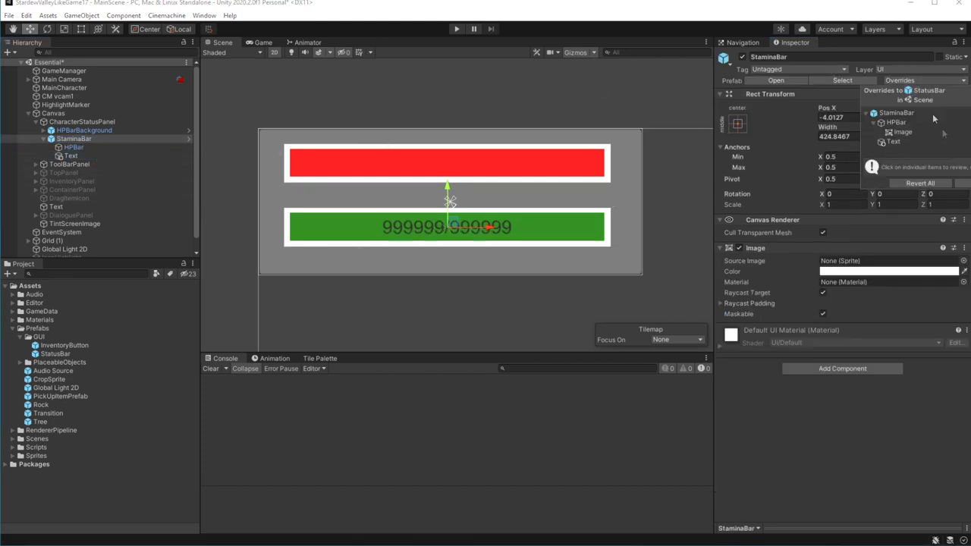
Step: Apply StaminaBar's added Text override to the StatusBar prefab
click(892, 142)
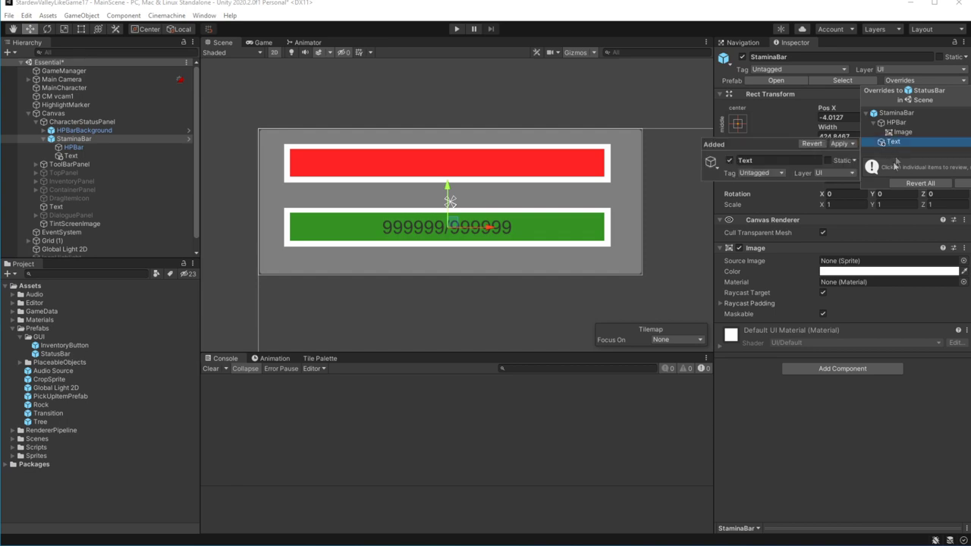
click(838, 143)
click(873, 156)
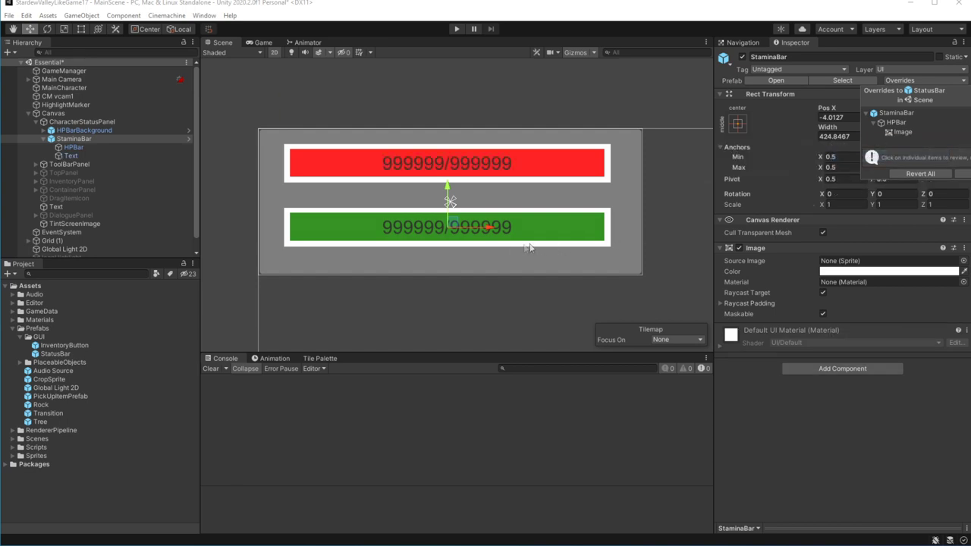
key(Escape)
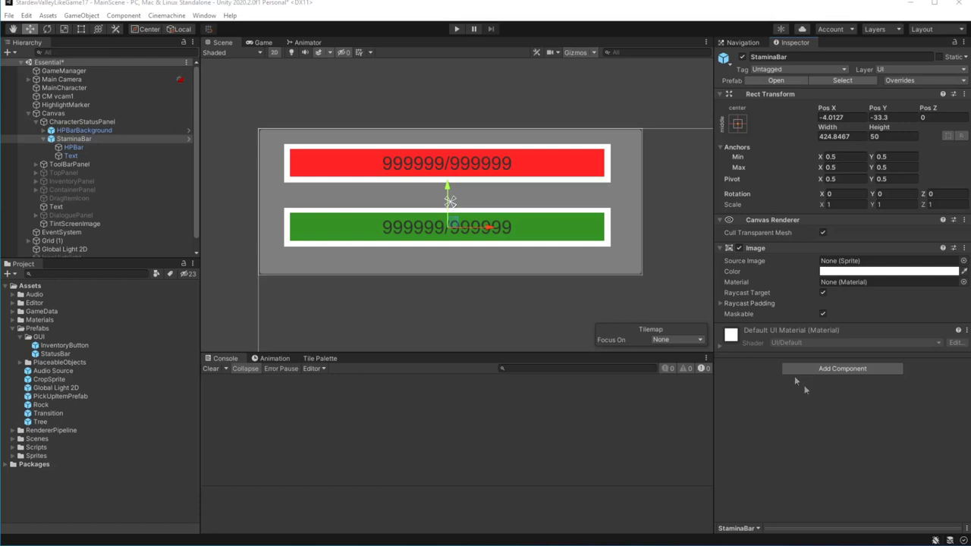
click(833, 369)
Step: Create and add a new StatusBar script to StaminaBar
text(St)
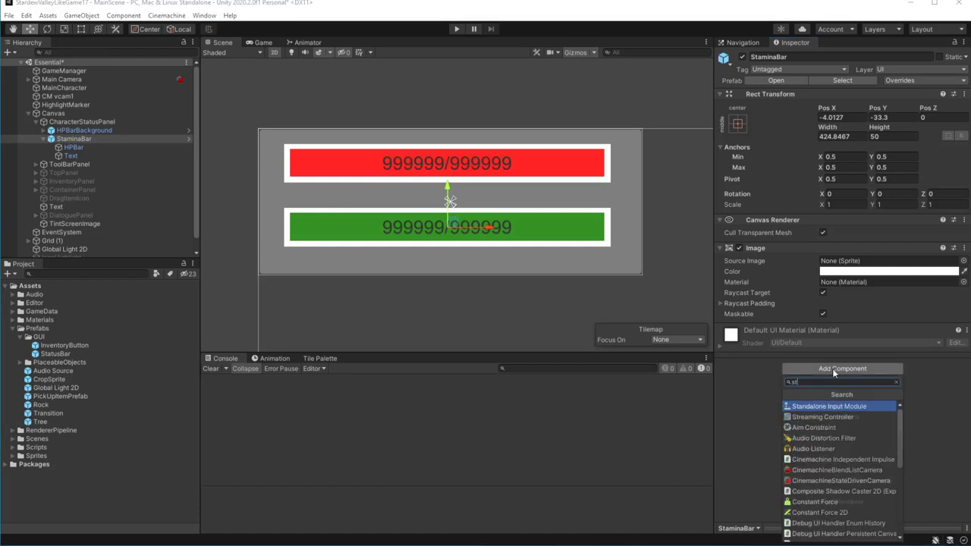
text(atusBar)
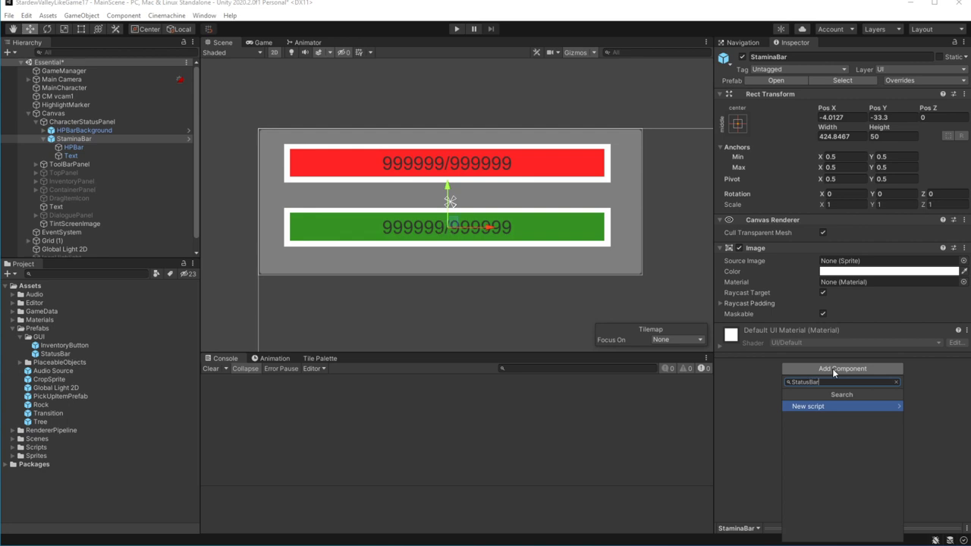
key(Return)
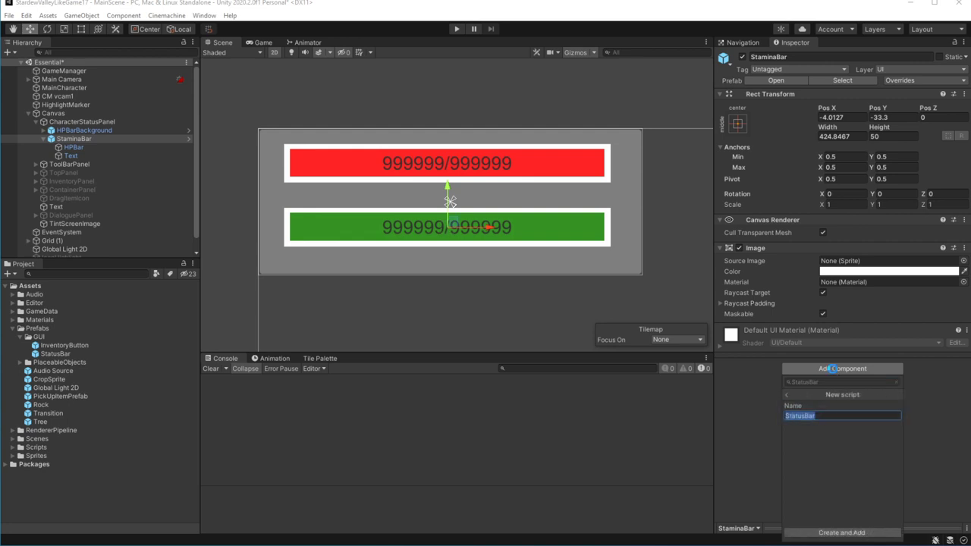
key(Return)
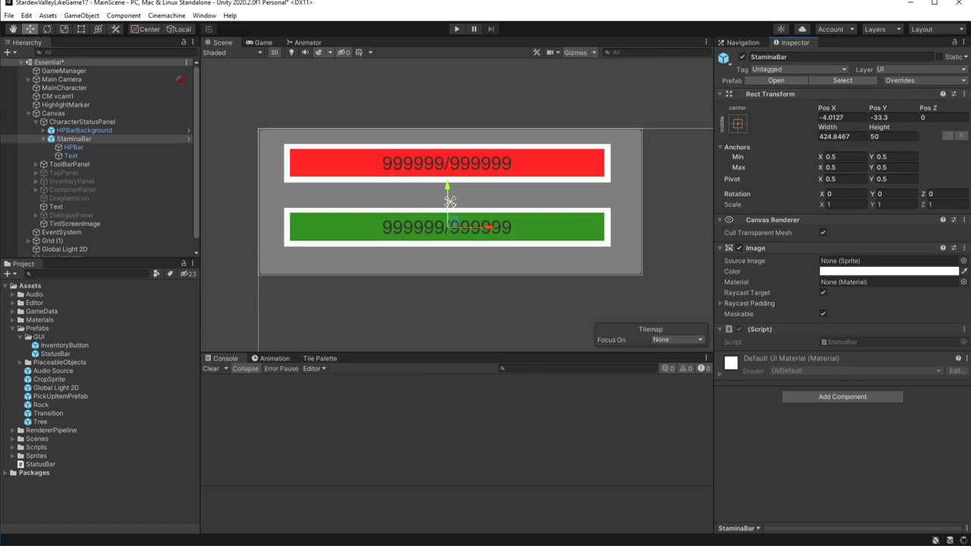
Step: Apply the added Status Bar (Script) override to the StatusBar prefab
click(903, 81)
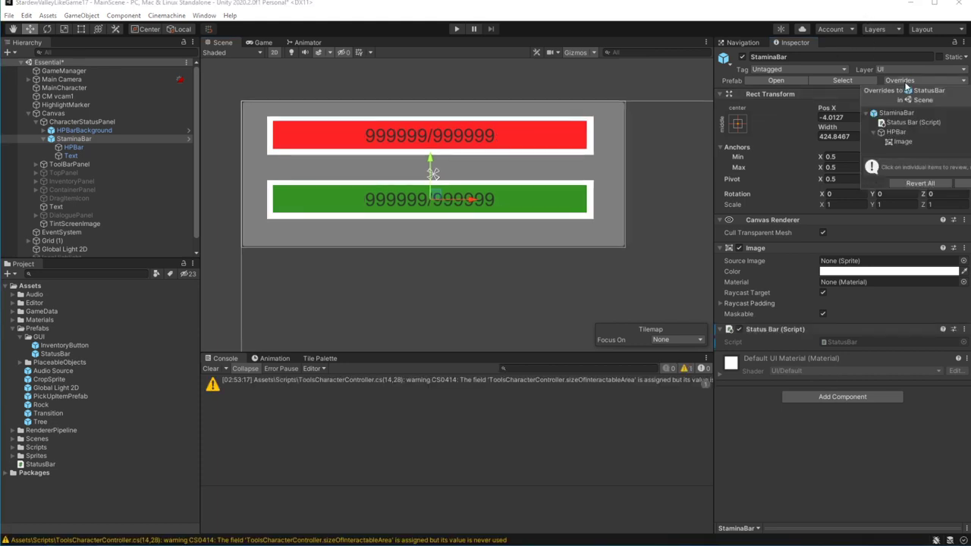
click(910, 122)
click(840, 125)
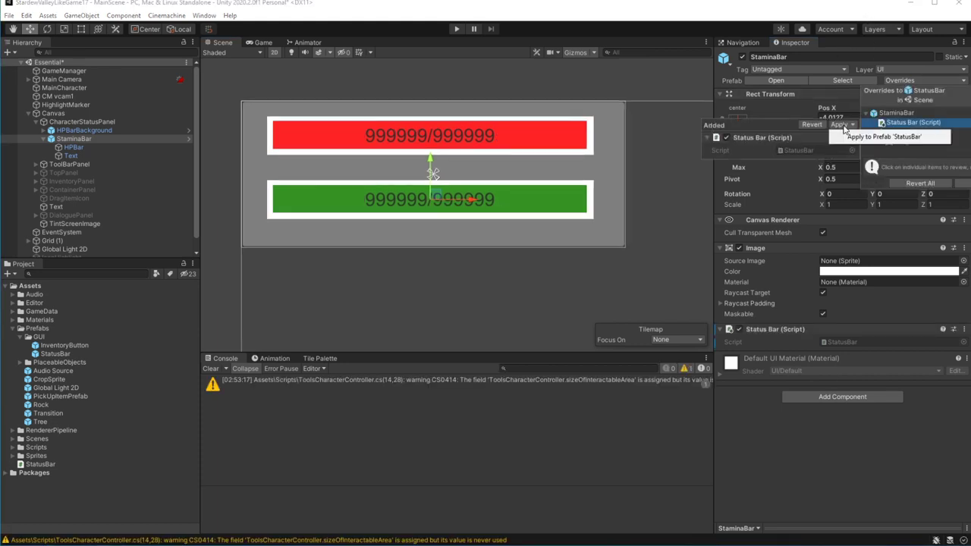
click(883, 137)
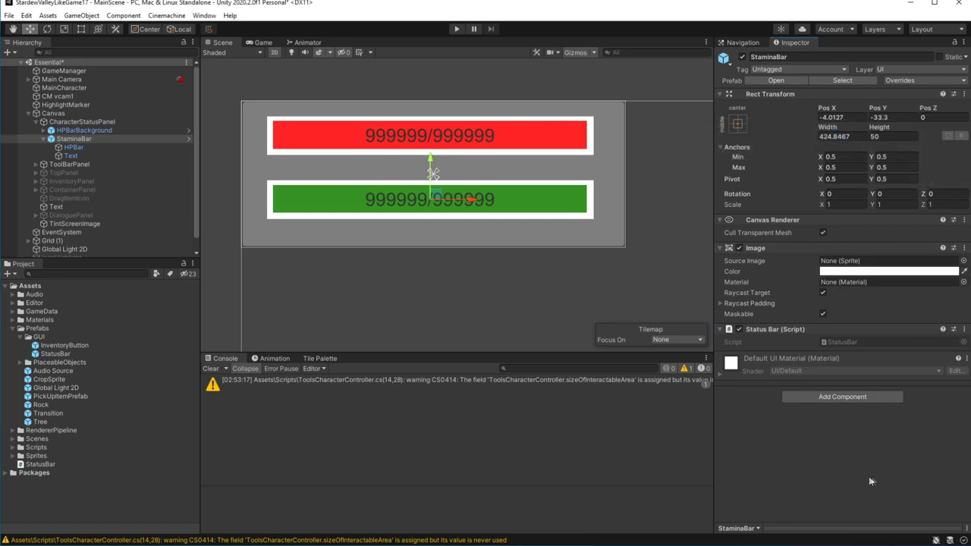
Step: Open StatusBar.cs and delete the default Start and Update methods
double_click(866, 341)
drag(140, 364, 131, 174)
key(BackSpace)
key(ctrl+s)
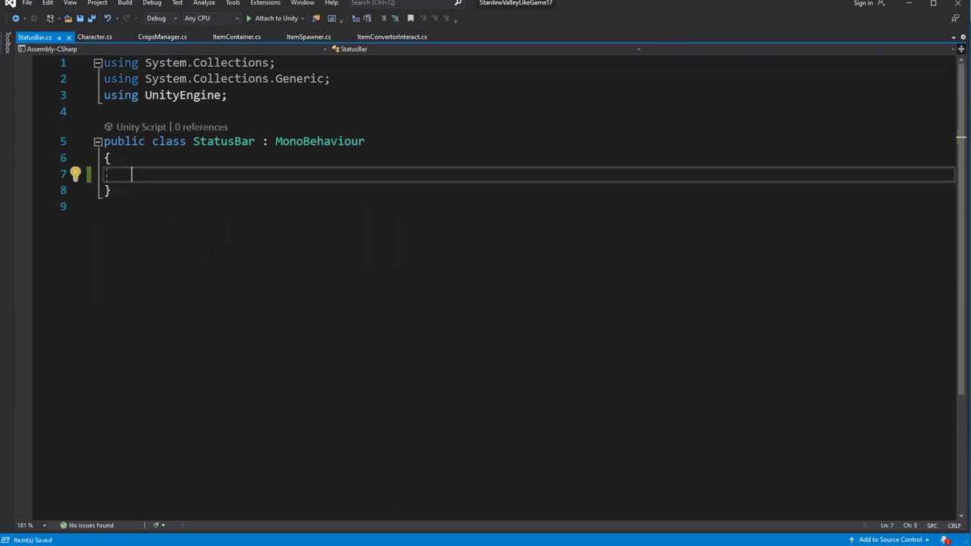
Step: Declare Text text and Image bar fields, adding using UnityEngine.UI
text(Text )
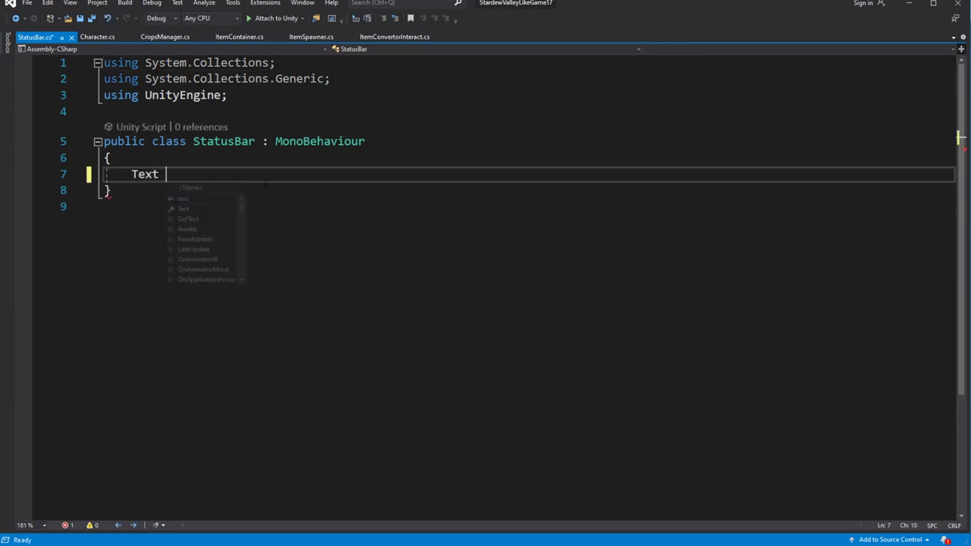
text(text;)
key(ctrl+s)
click(134, 173)
key(ctrl+period)
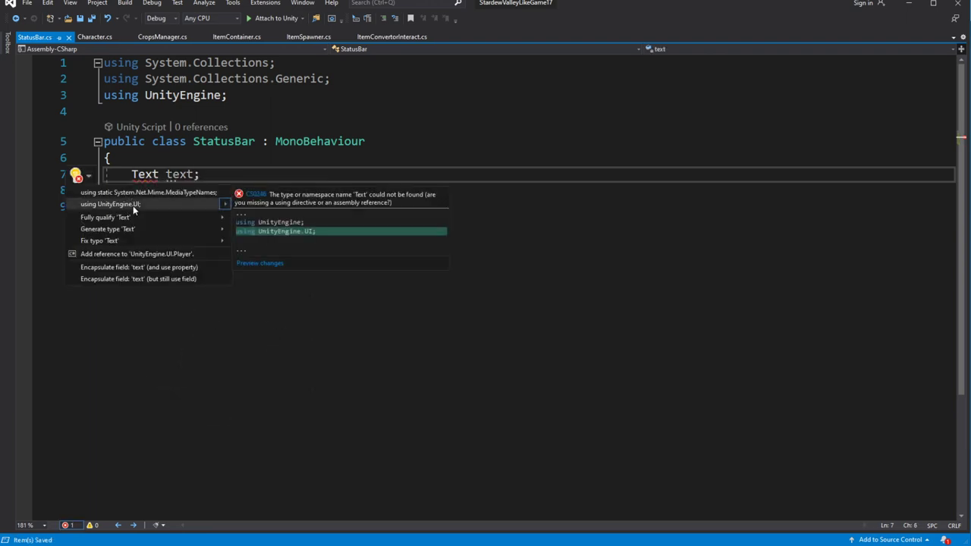
click(133, 205)
click(232, 189)
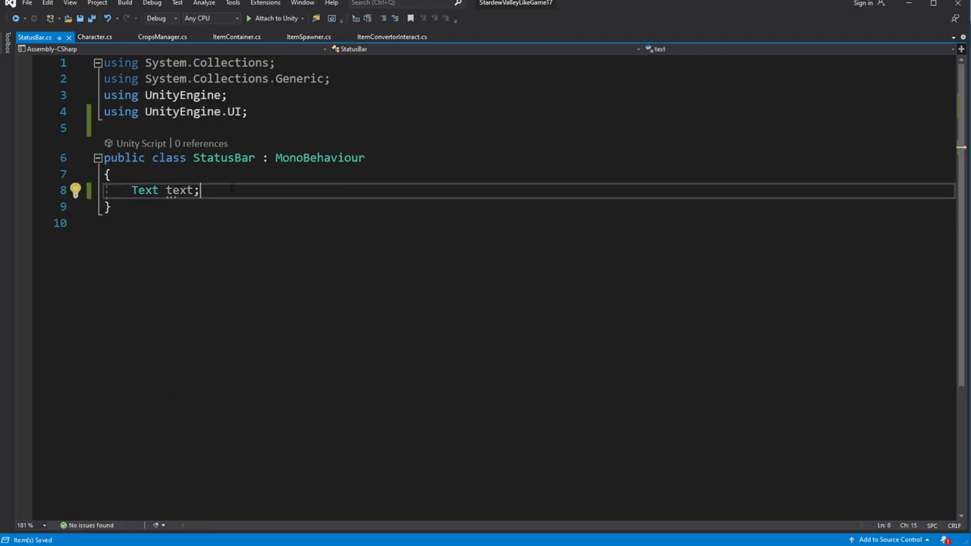
key(Return)
text(Image )
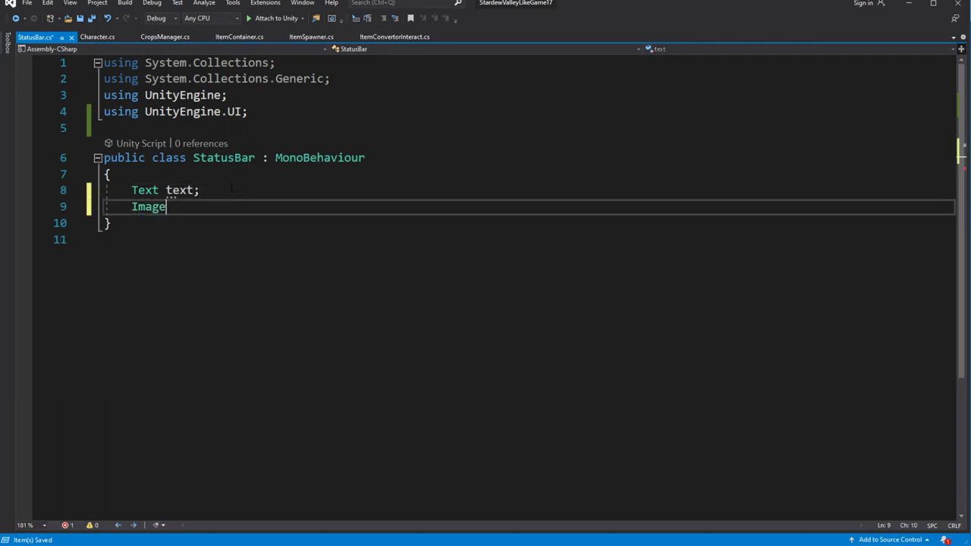
text(bar;)
key(Return)
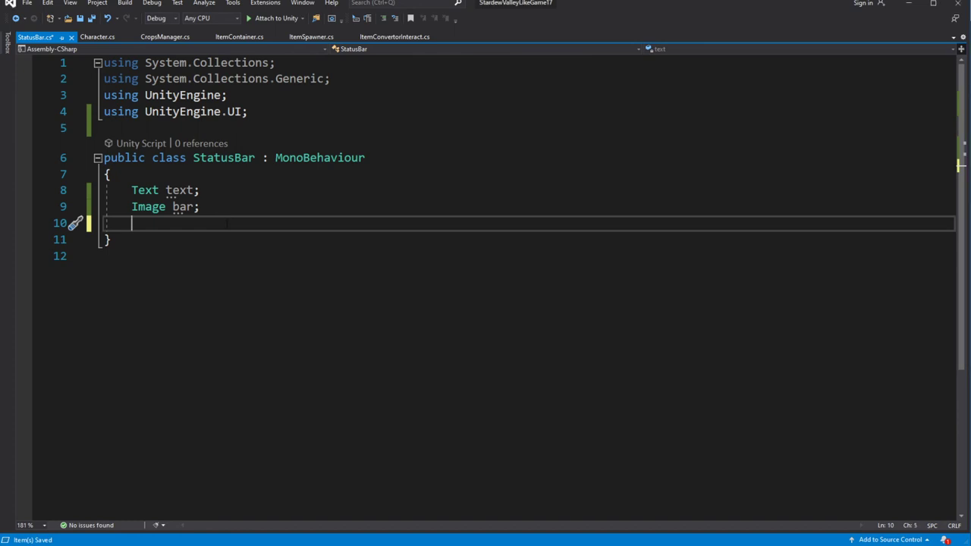
key(BackSpace)
Step: Mark both the text and bar fields [SerializeField] and save the script
key(Up)
key(Home)
text([Seria])
key(Down)
key(Home)
text([Seri])
key(ctrl+s)
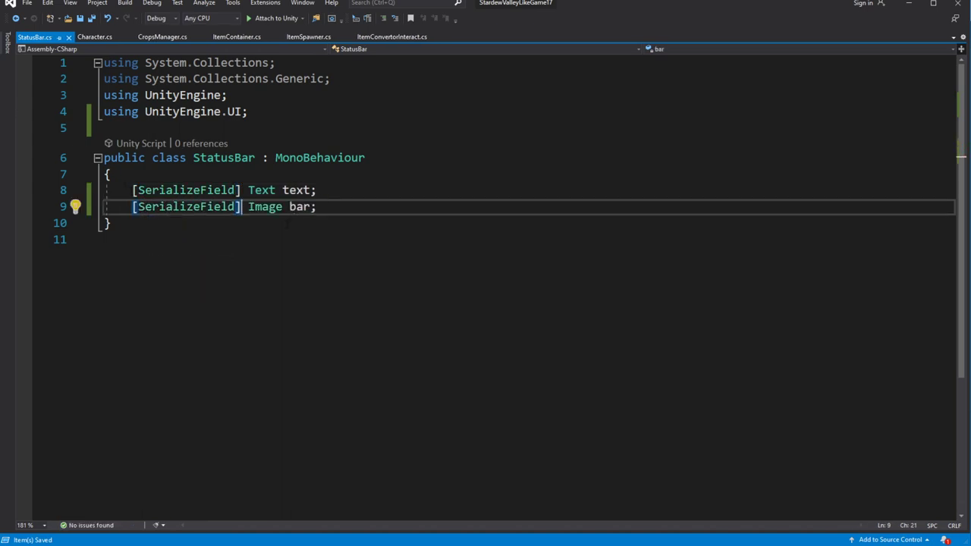
click(910, 6)
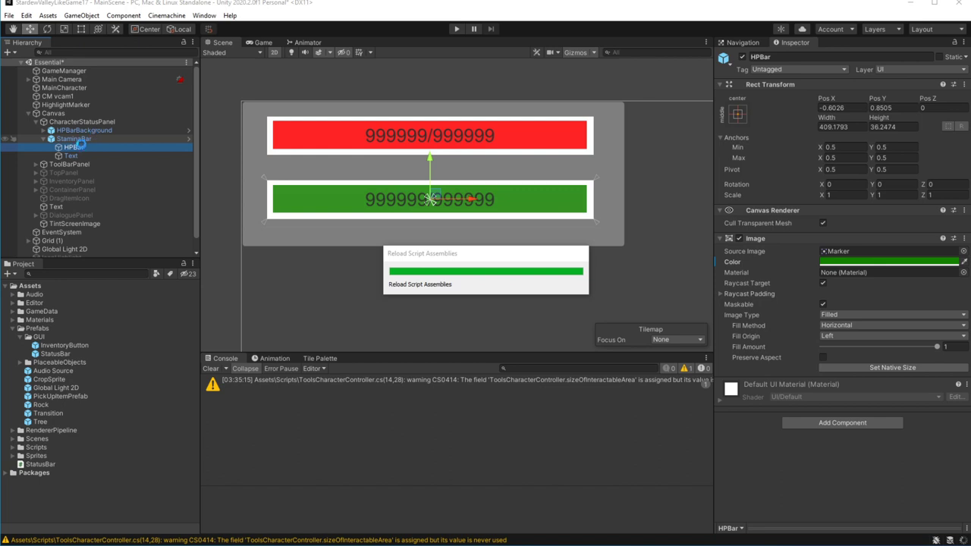
Step: Link StaminaBar's Status Bar script Bar field to its HPBar and Text field to its Text child
click(73, 140)
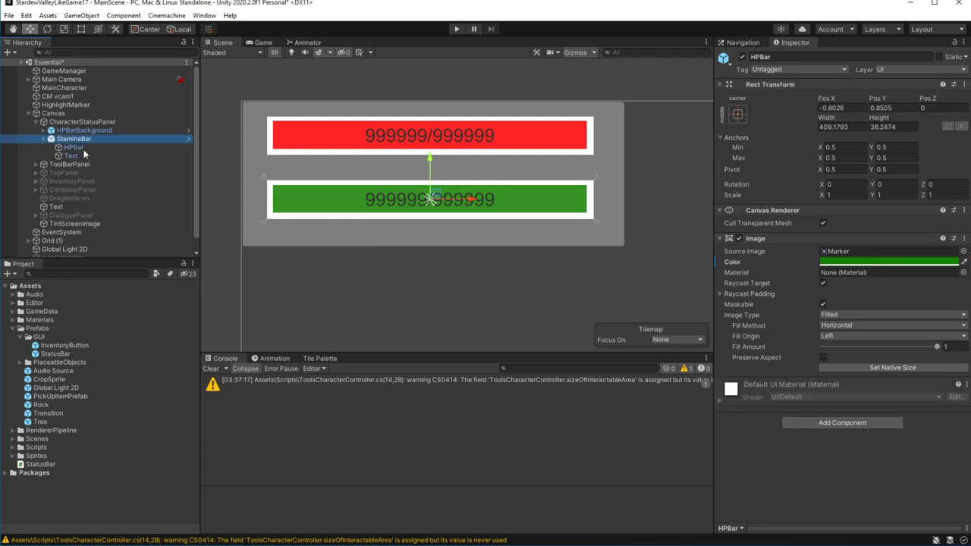
click(82, 148)
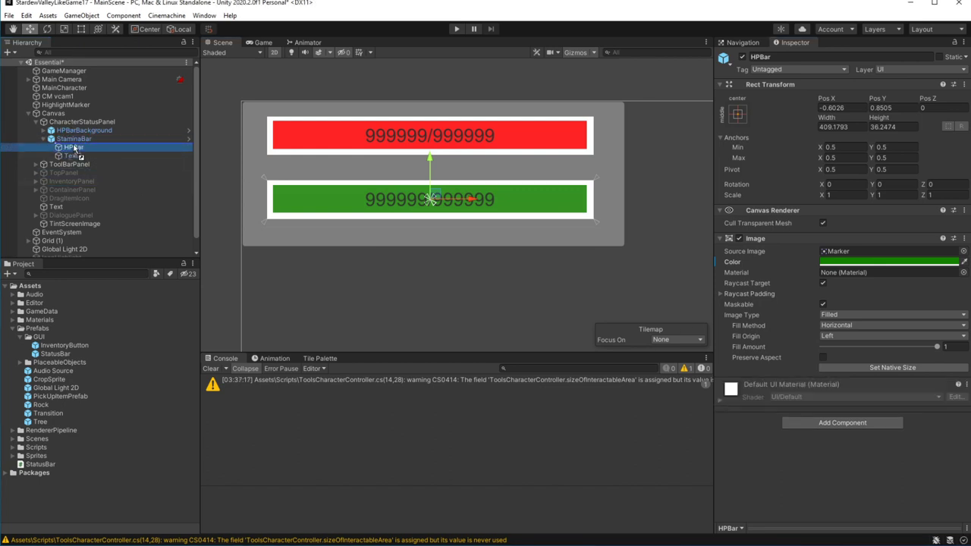
drag(74, 147, 76, 153)
click(559, 302)
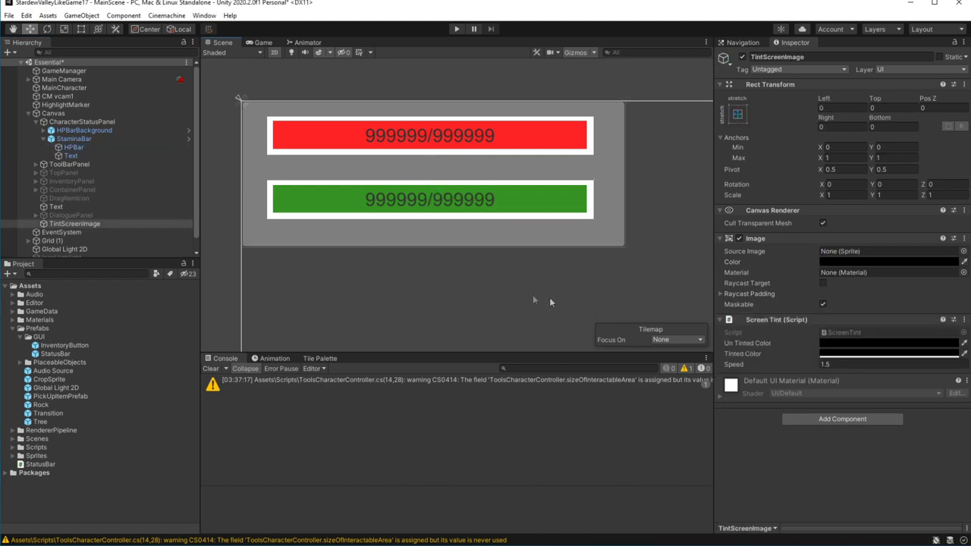
click(98, 141)
drag(791, 369, 842, 363)
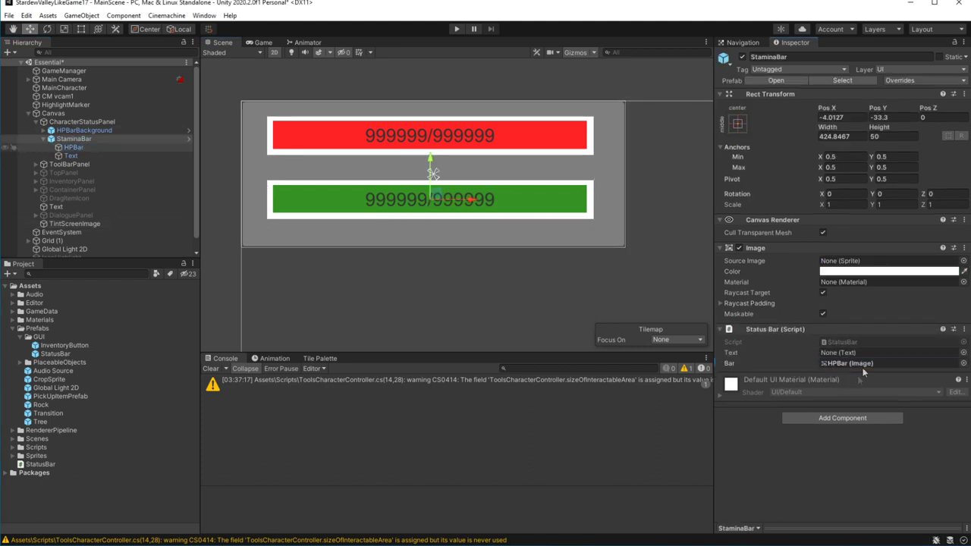
drag(68, 155, 872, 353)
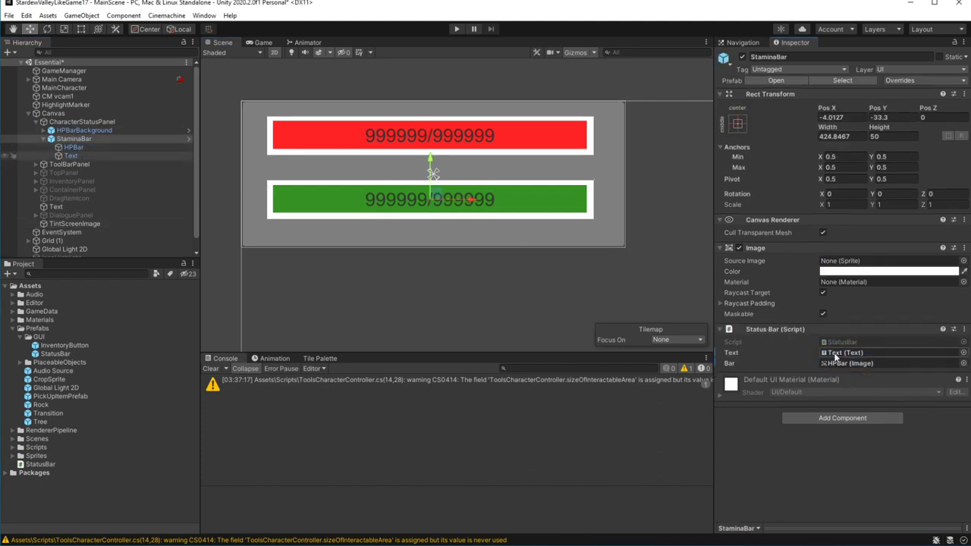
Step: Apply StaminaBar's script field references to the StatusBar prefab
click(952, 80)
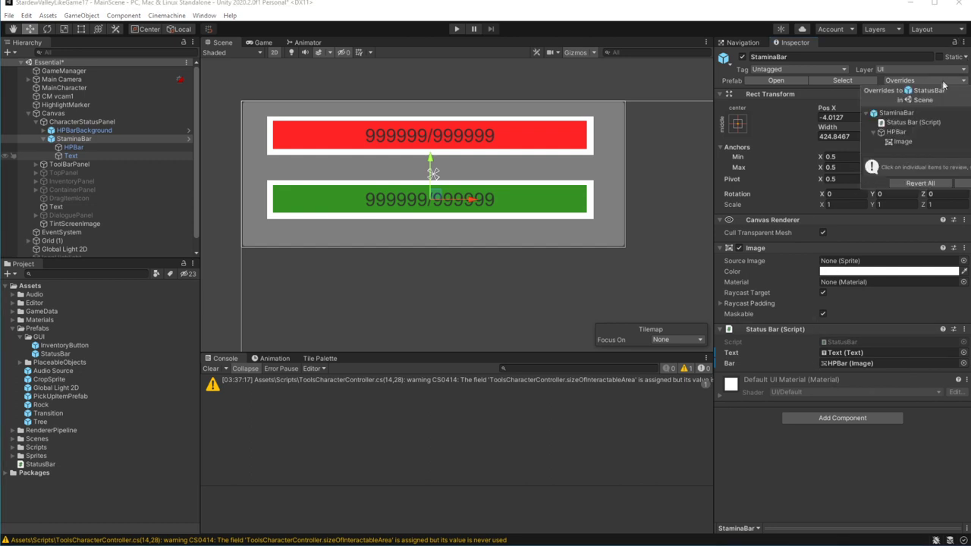
click(910, 122)
click(846, 125)
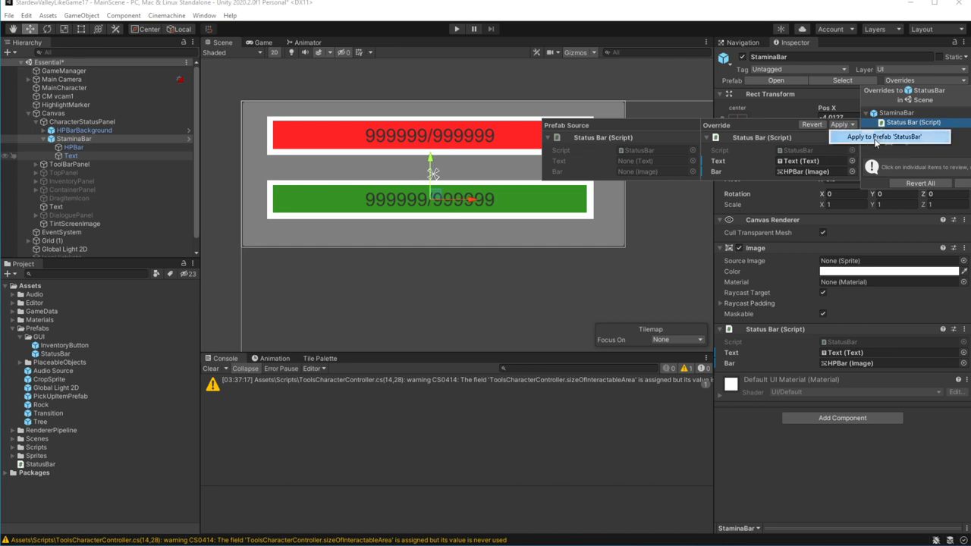
click(876, 140)
Step: Verify HPBarBackground's Text and Bar references, then frame StaminaBar's green HPBar fill for resizing
click(83, 131)
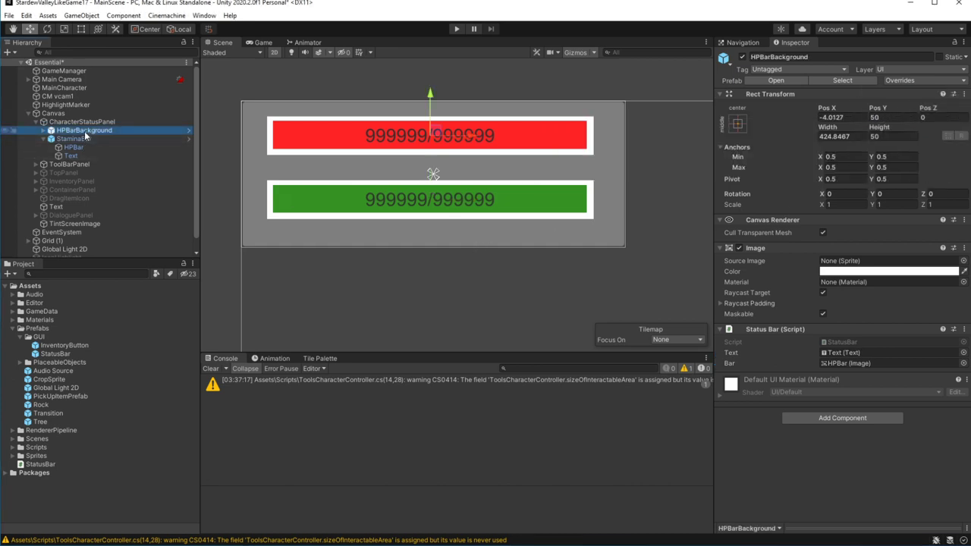
click(841, 353)
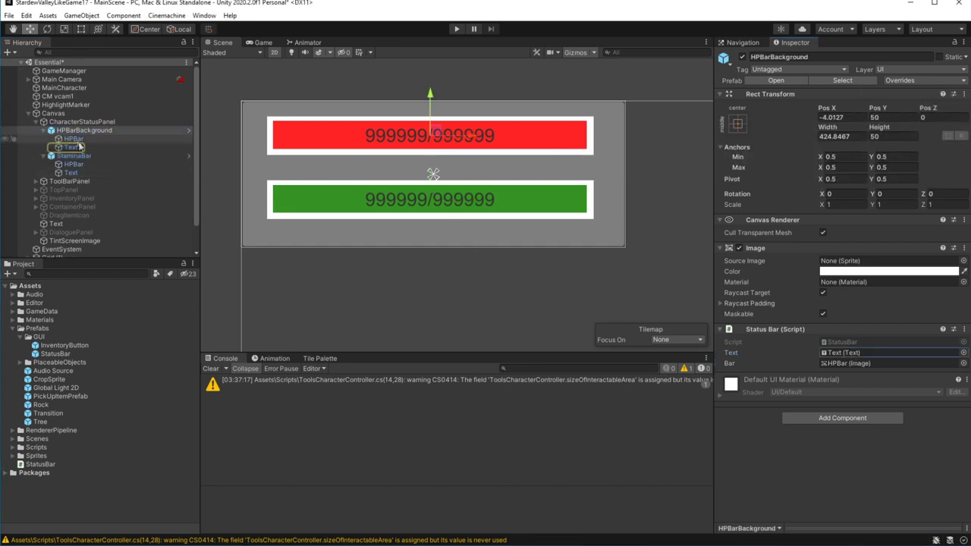
click(853, 364)
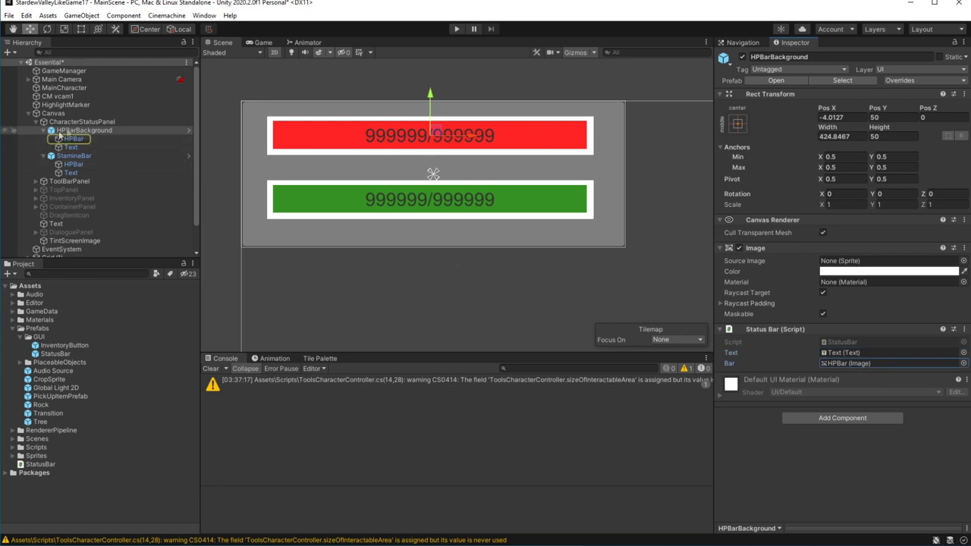
click(74, 155)
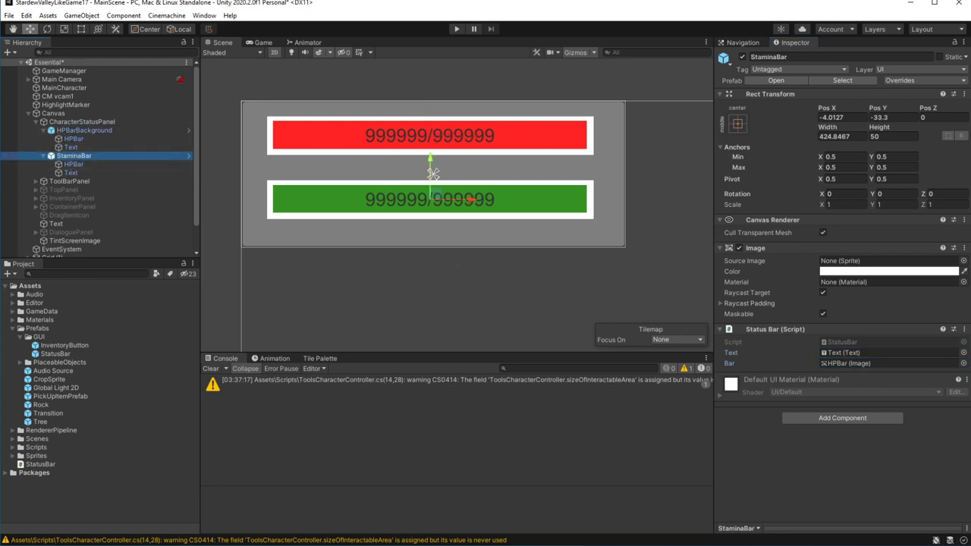
double_click(73, 163)
key(t)
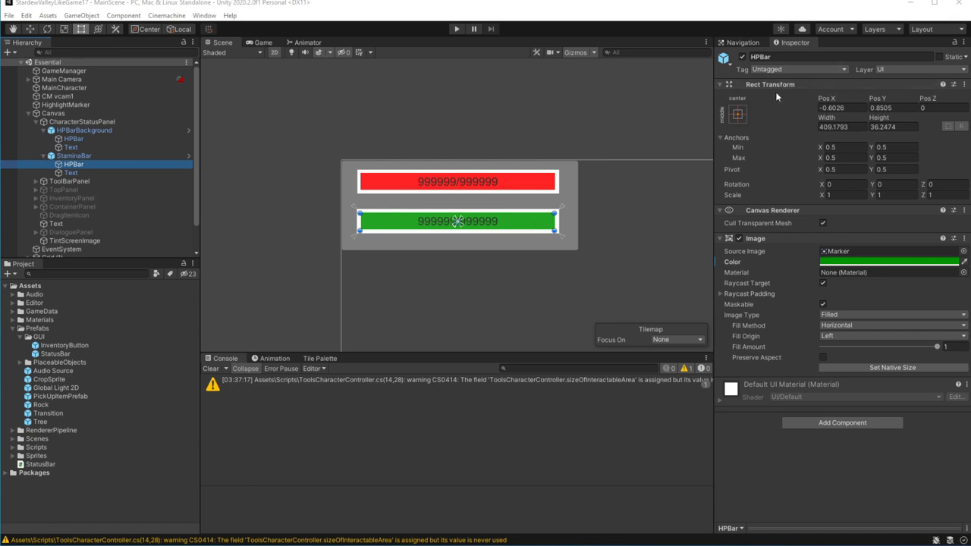
Step: Anchor StaminaBar's green HPBar with the stretch-stretch preset so it fills its background
click(738, 114)
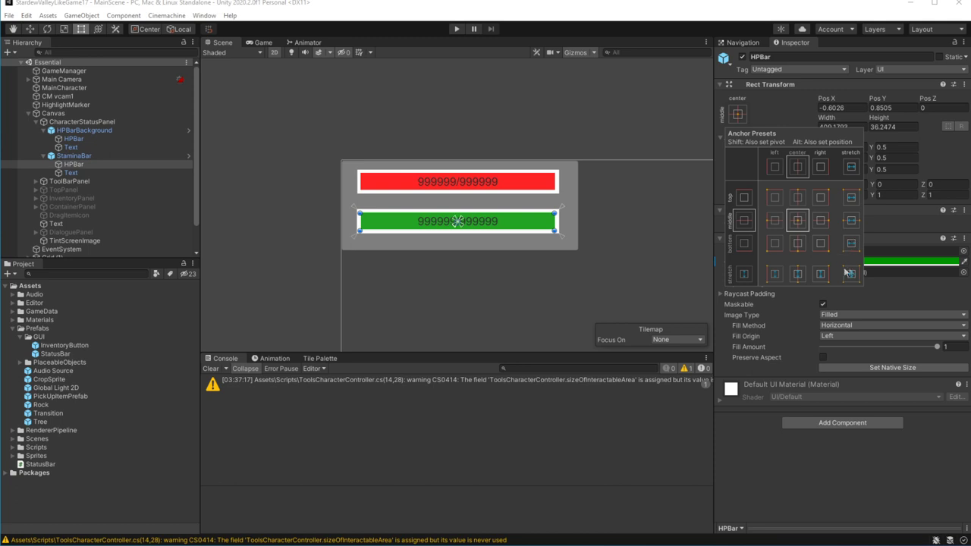
click(851, 273)
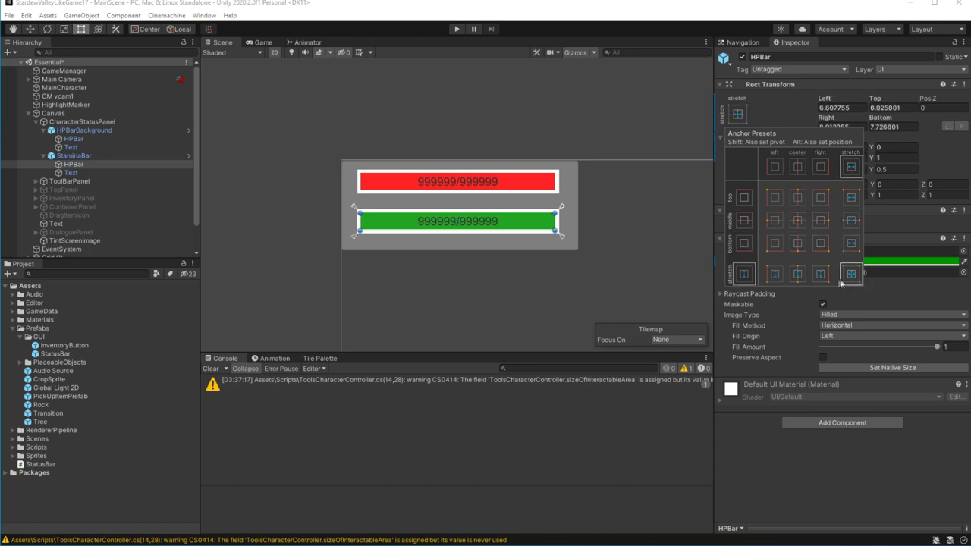
click(647, 36)
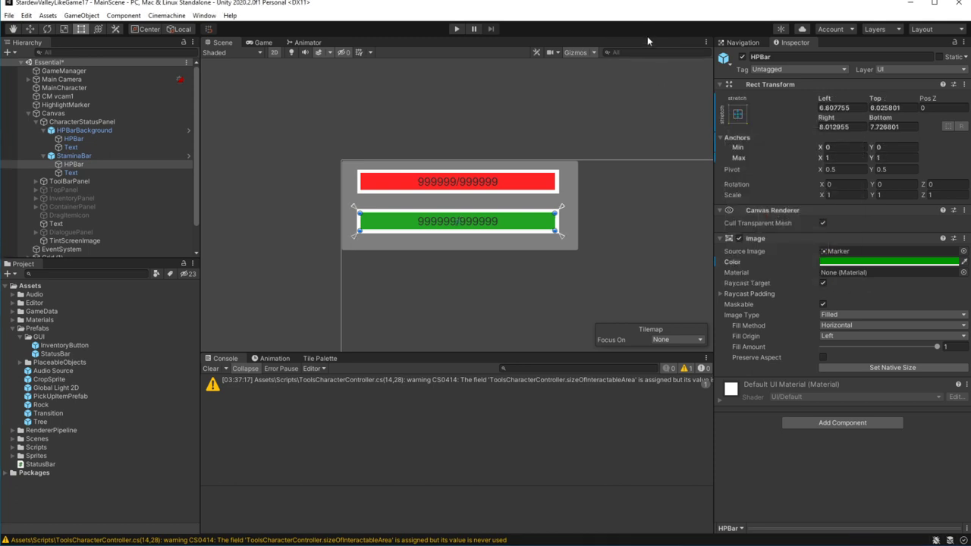
click(104, 157)
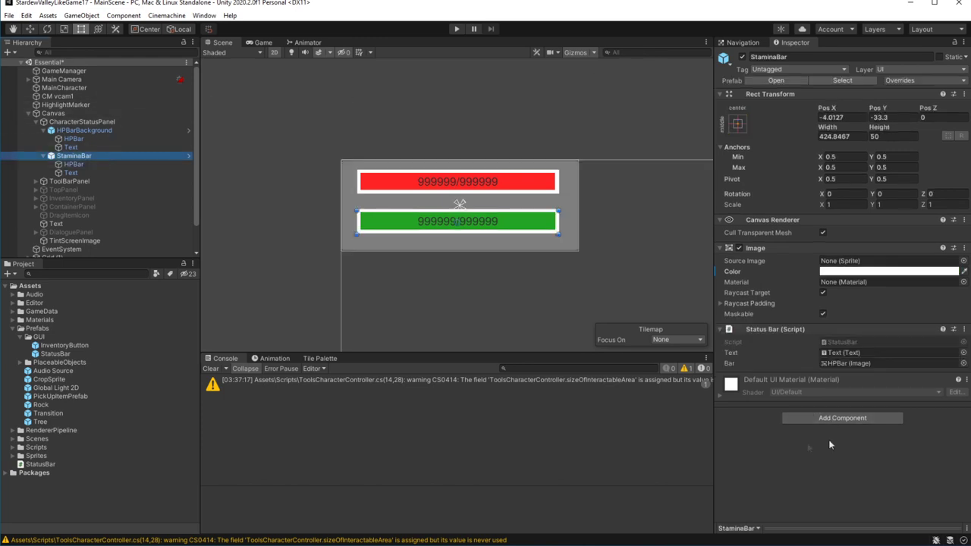
Step: Add a Slider to StaminaBar with HPBar as Fill Rect, value 1, Interactable off, Transition None
click(835, 418)
text(Si)
text(id)
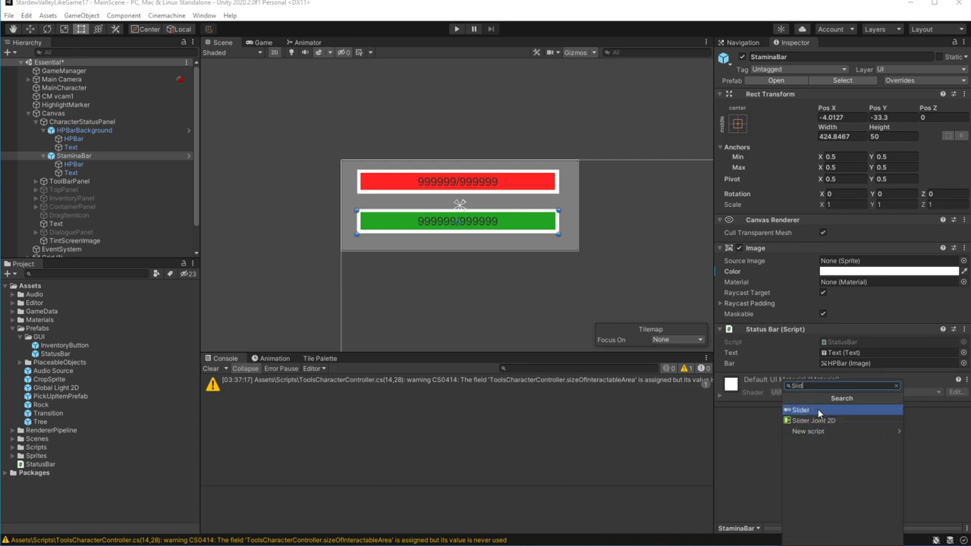
key(Return)
scroll(841, 394, down, 5)
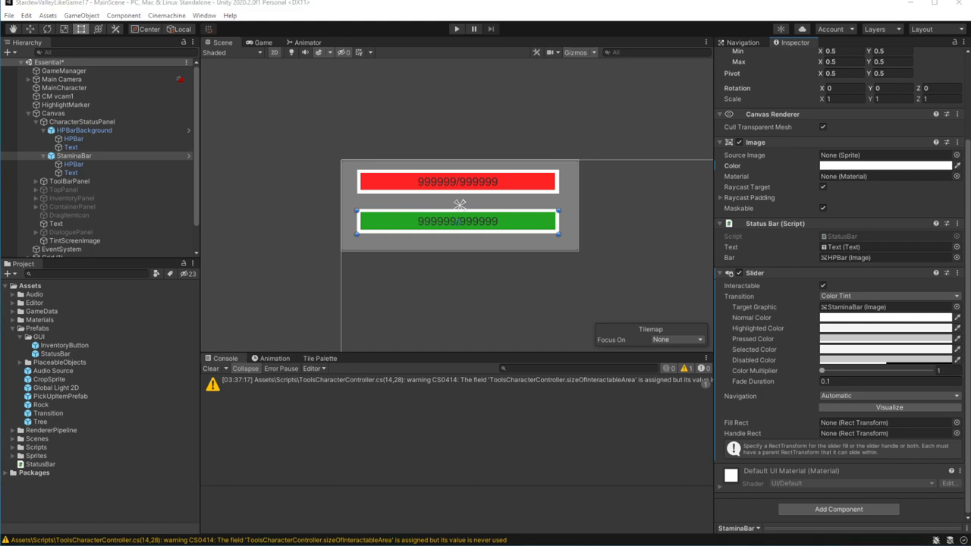
drag(74, 164, 868, 428)
drag(822, 491, 930, 491)
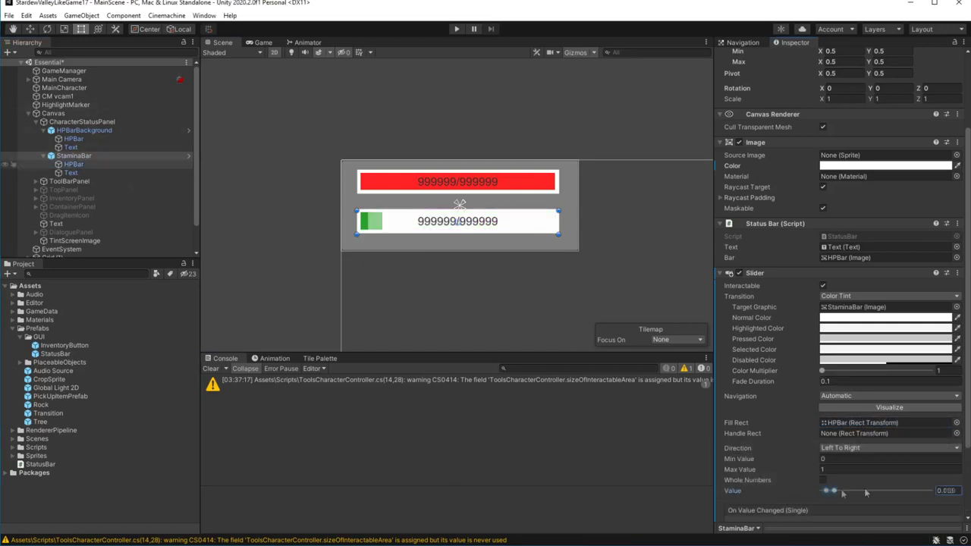
click(822, 285)
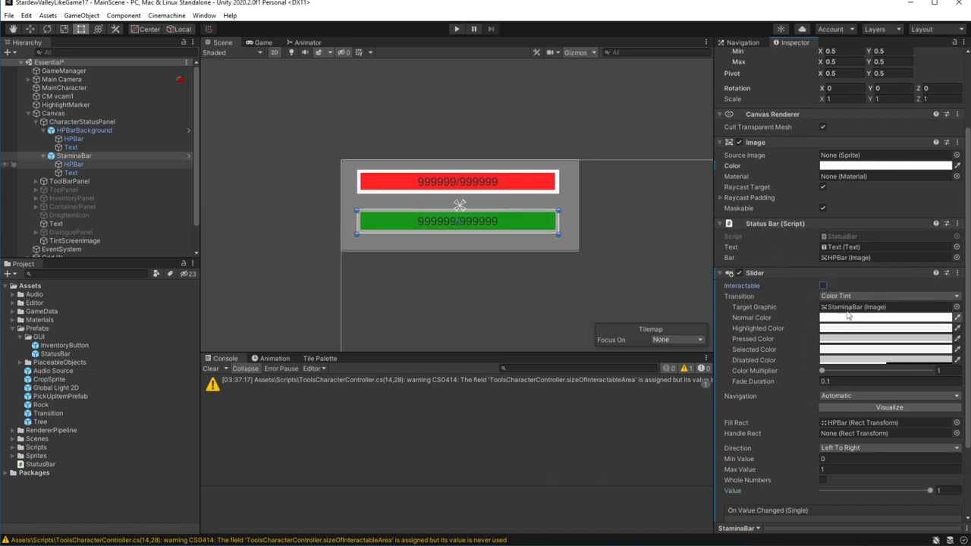
click(849, 296)
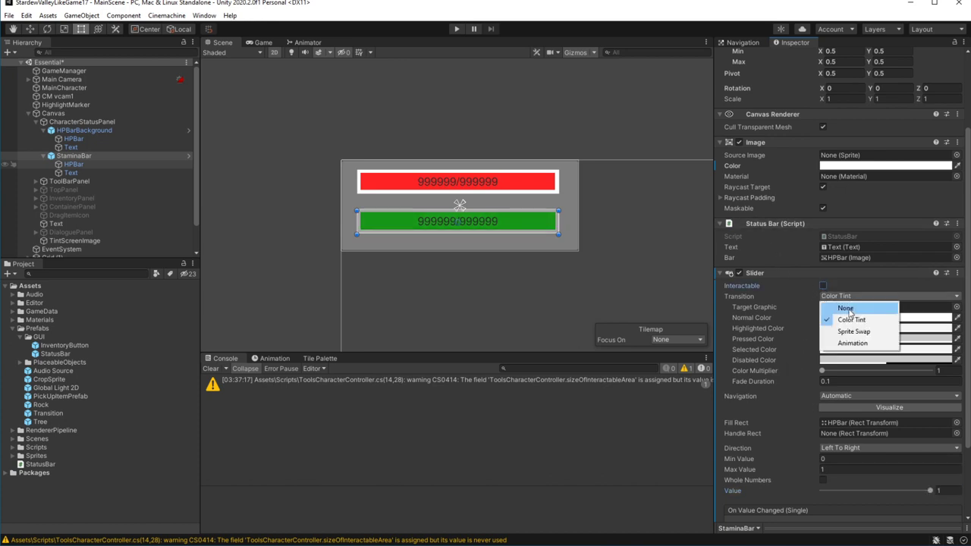
click(840, 306)
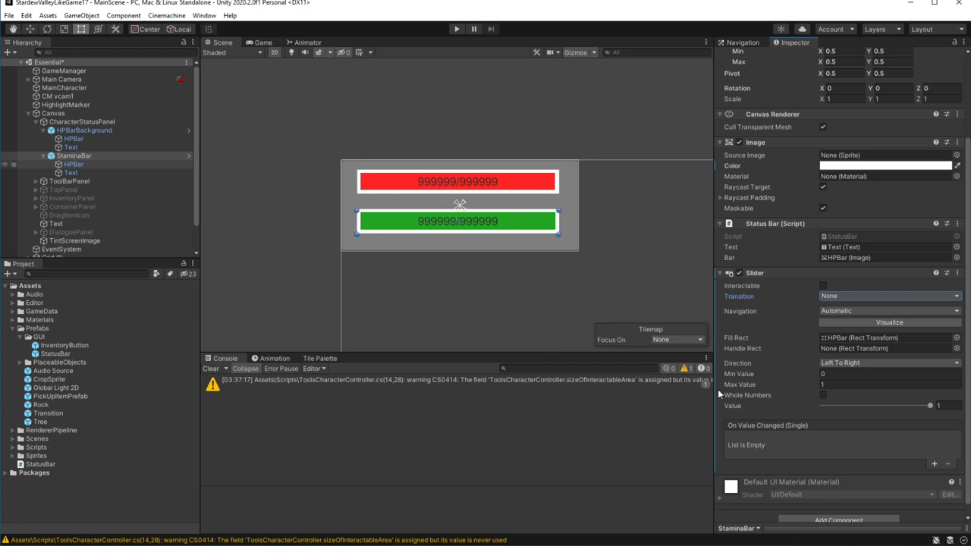
scroll(932, 76, up, 3)
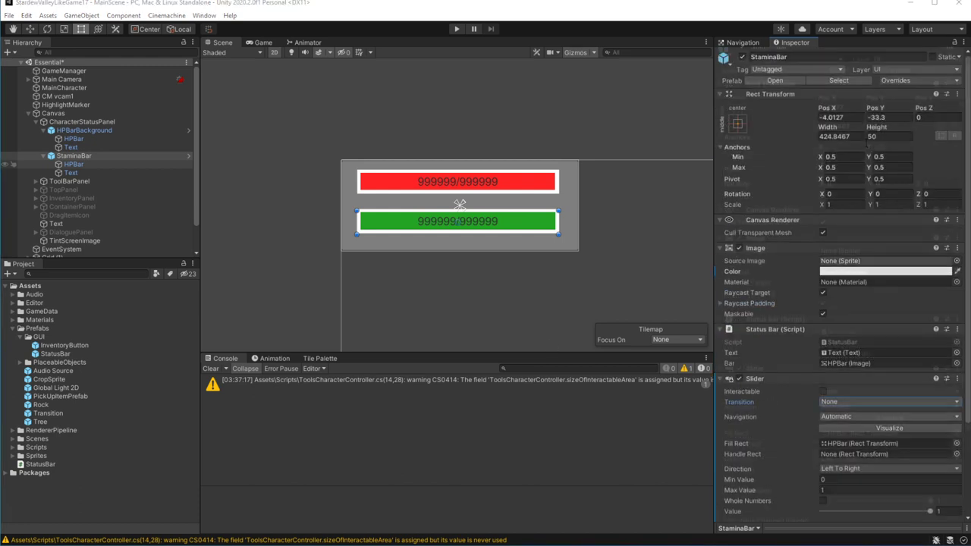
Step: Apply all StaminaBar overrides to the prefab and make HPBarBackground's HPBar bright red
click(929, 80)
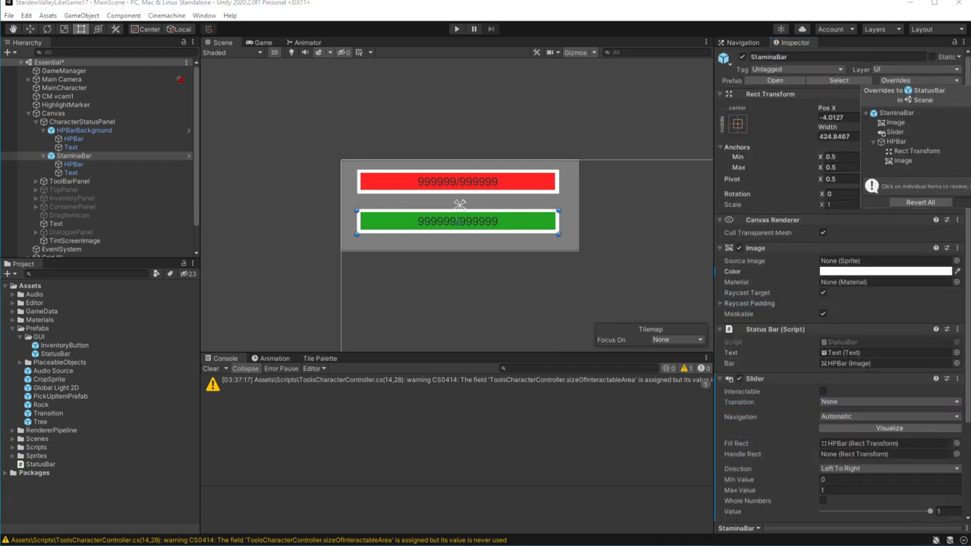
click(960, 202)
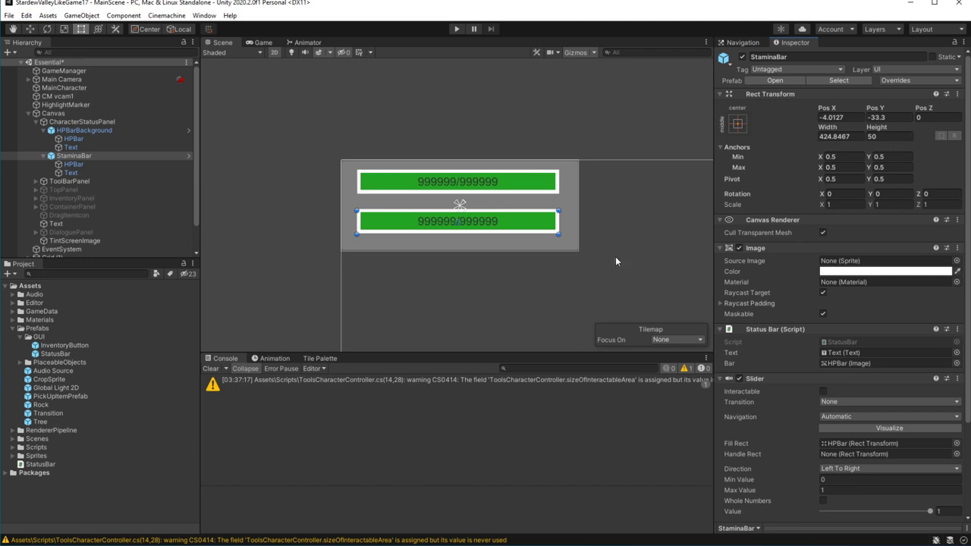
click(115, 130)
click(113, 136)
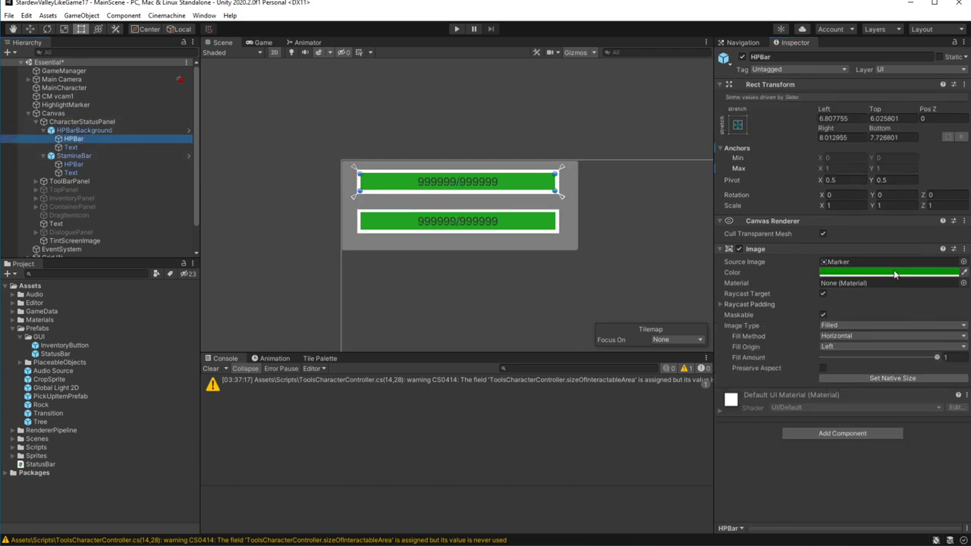
click(855, 272)
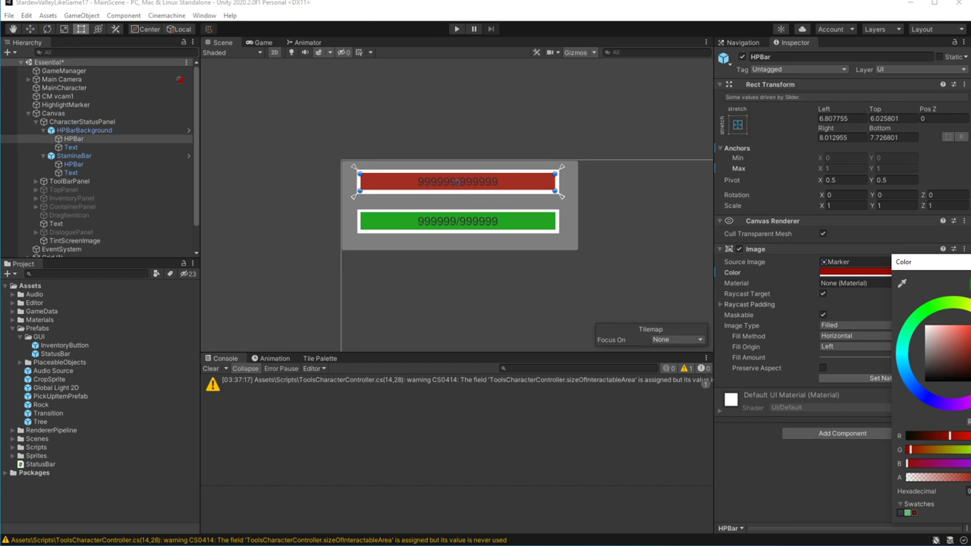
click(695, 290)
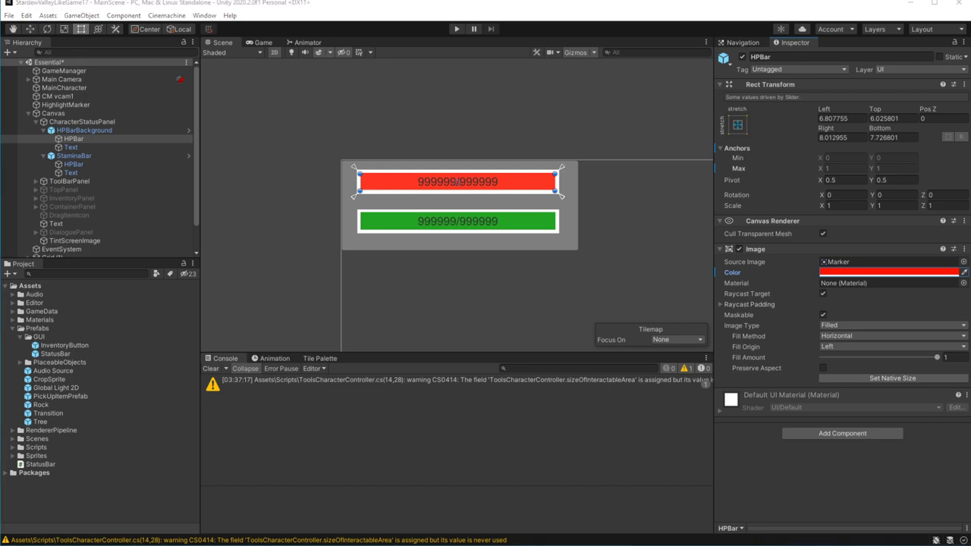
Step: Enable Whole Numbers on StaminaBar's Slider and open the StatusBar script
click(137, 156)
scroll(806, 395, down, 3)
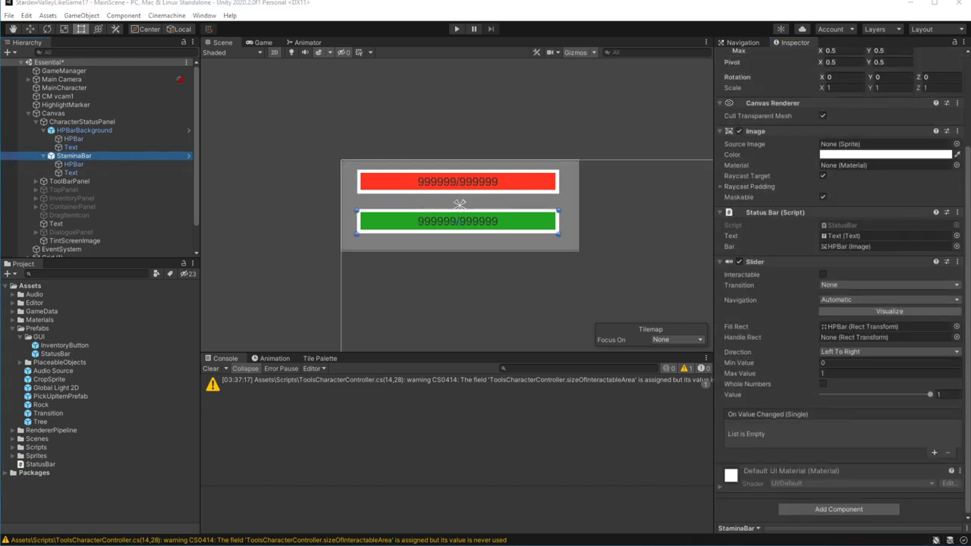
click(822, 384)
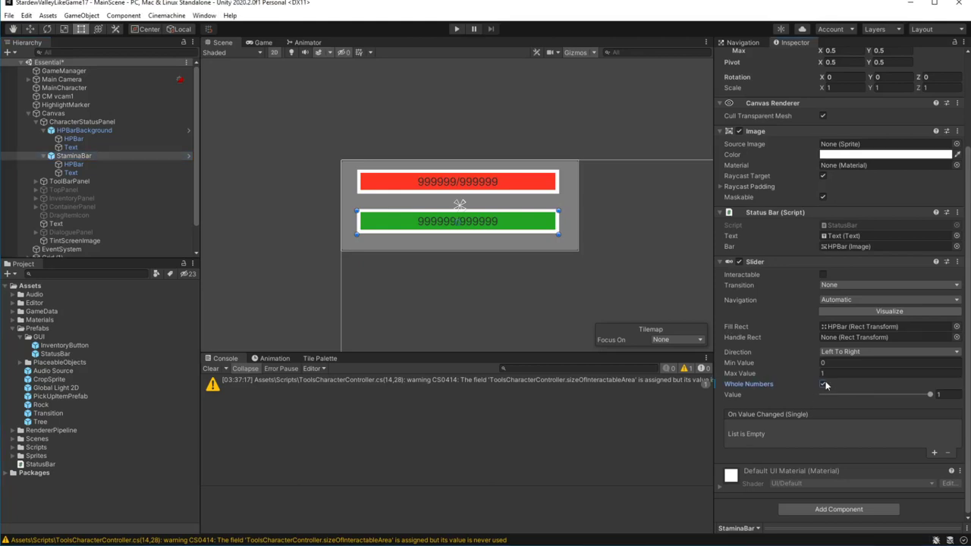
click(89, 132)
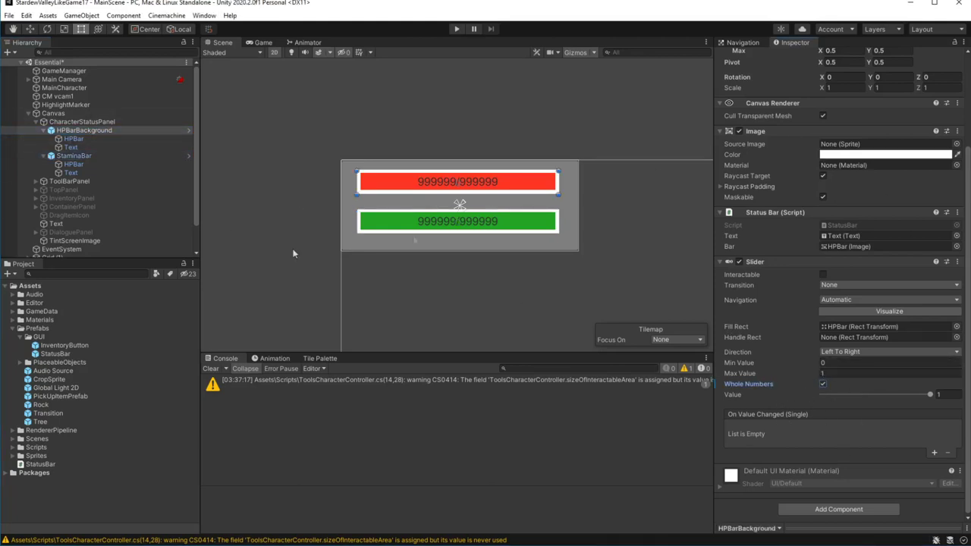
click(76, 155)
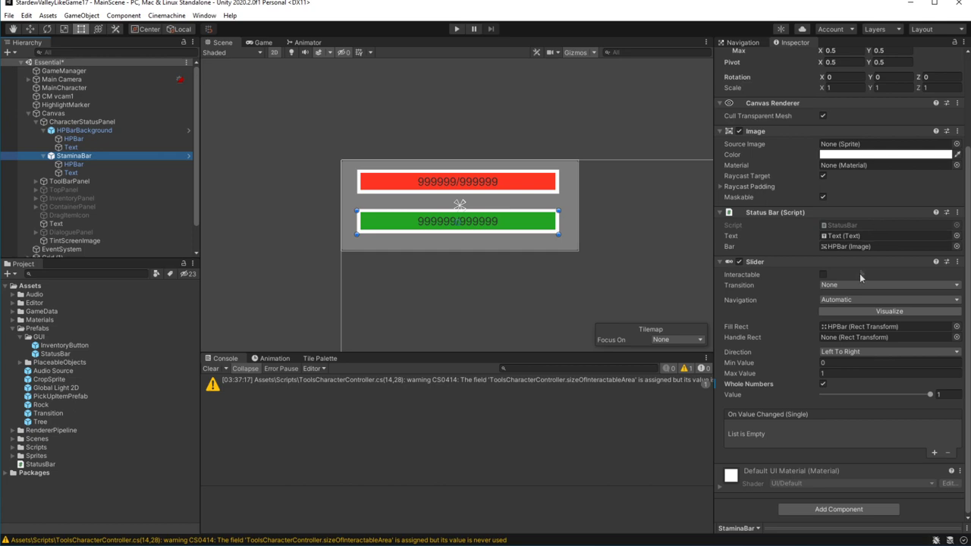
double_click(856, 225)
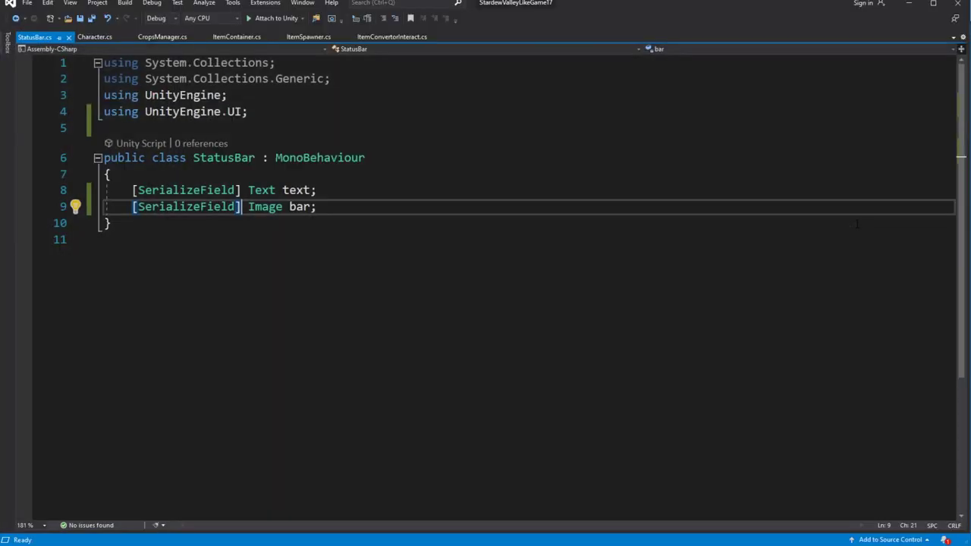
Step: Change the bar field's type from Image to Slider on line 9 of StatusBar.cs
key(End)
key(Return)
key(ctrl+s)
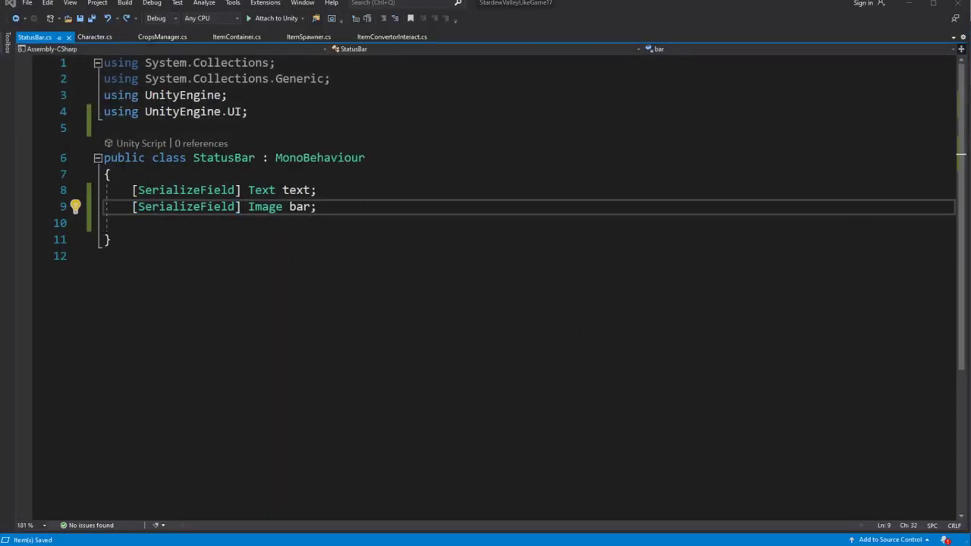
double_click(265, 206)
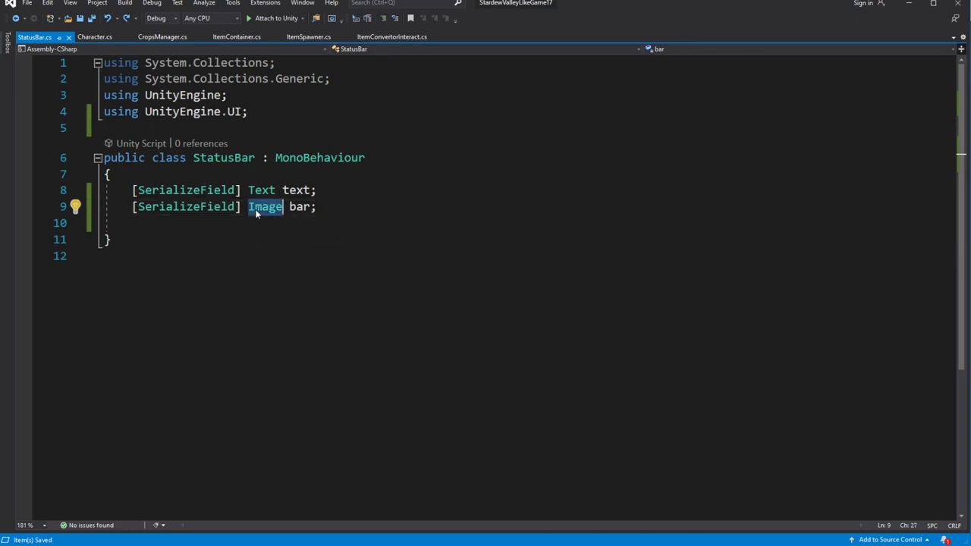
text(Slider)
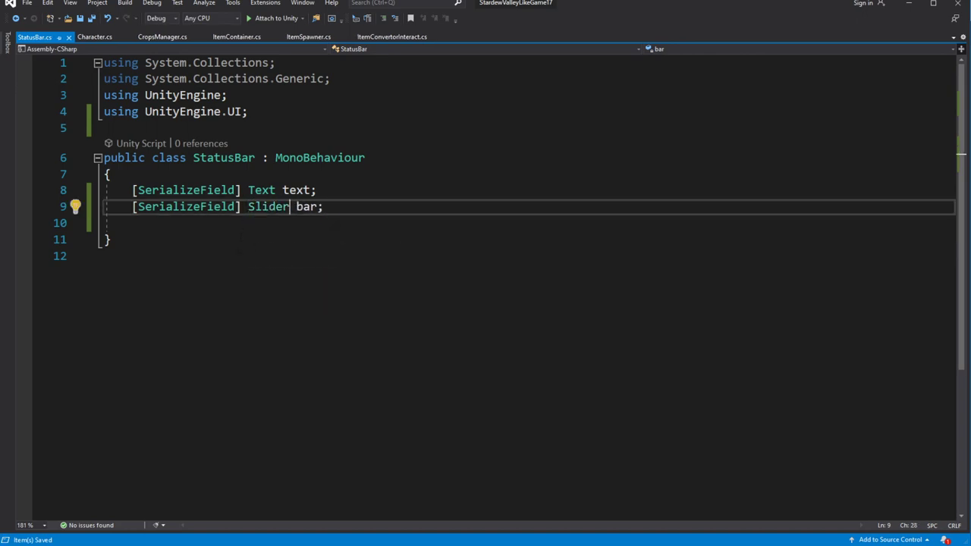
double_click(268, 206)
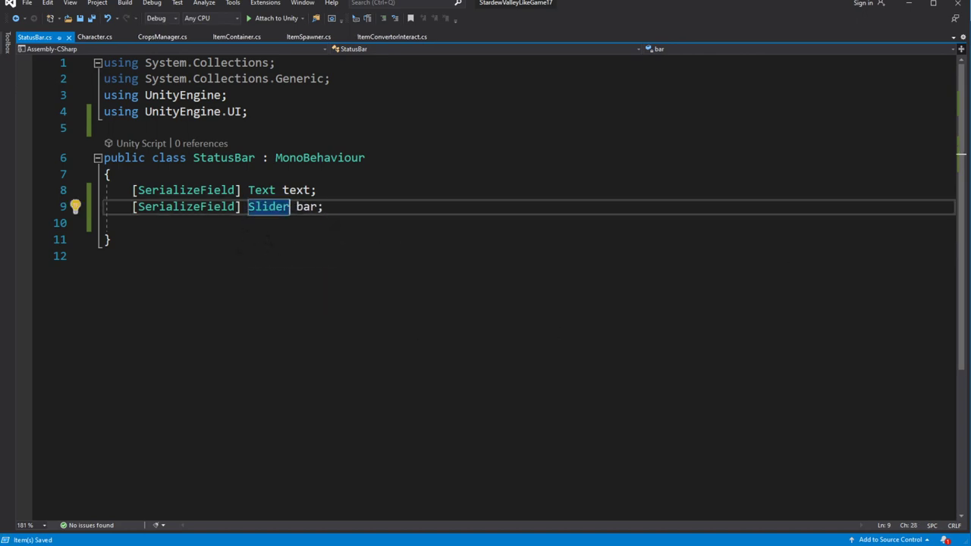
click(909, 4)
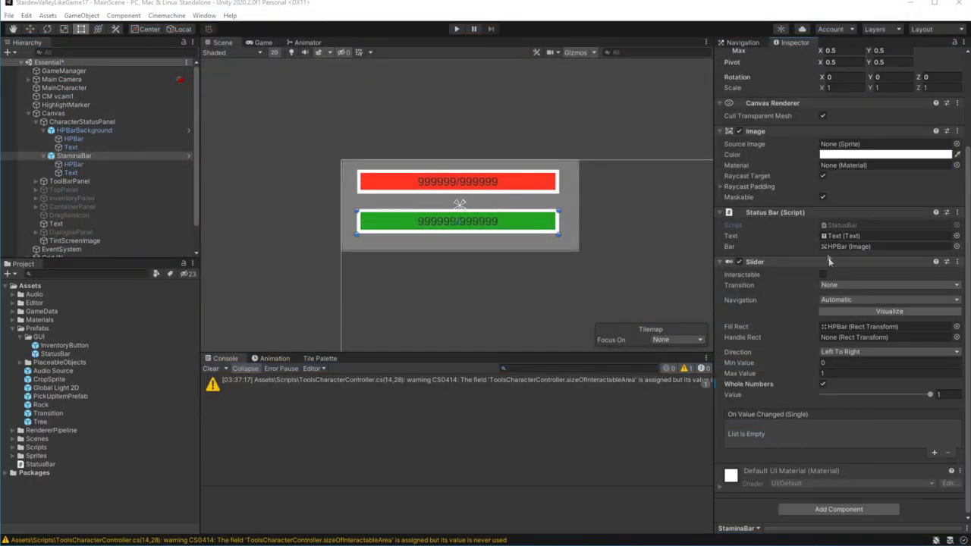
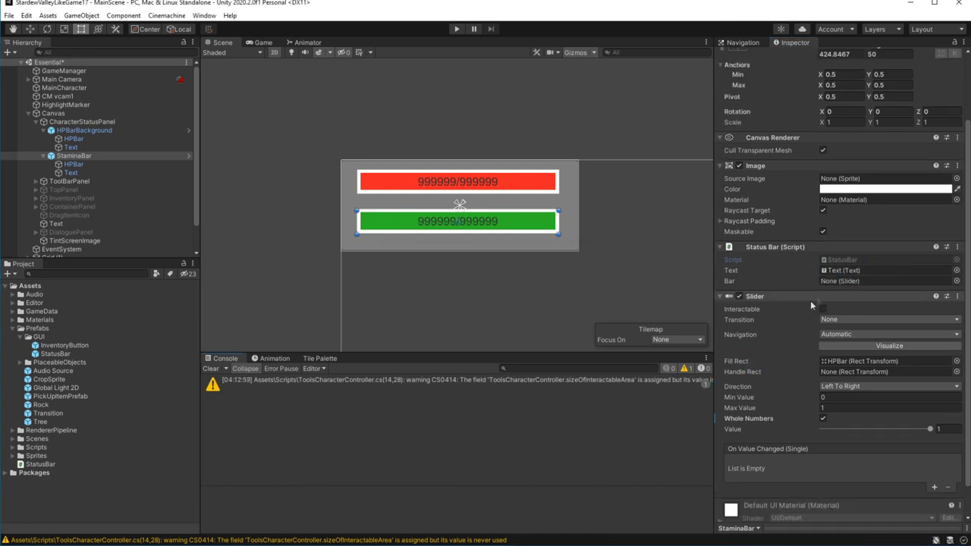
Step: Assign StaminaBar's Slider to its Status Bar script's Bar field and review the prefab overrides
drag(816, 296, 872, 280)
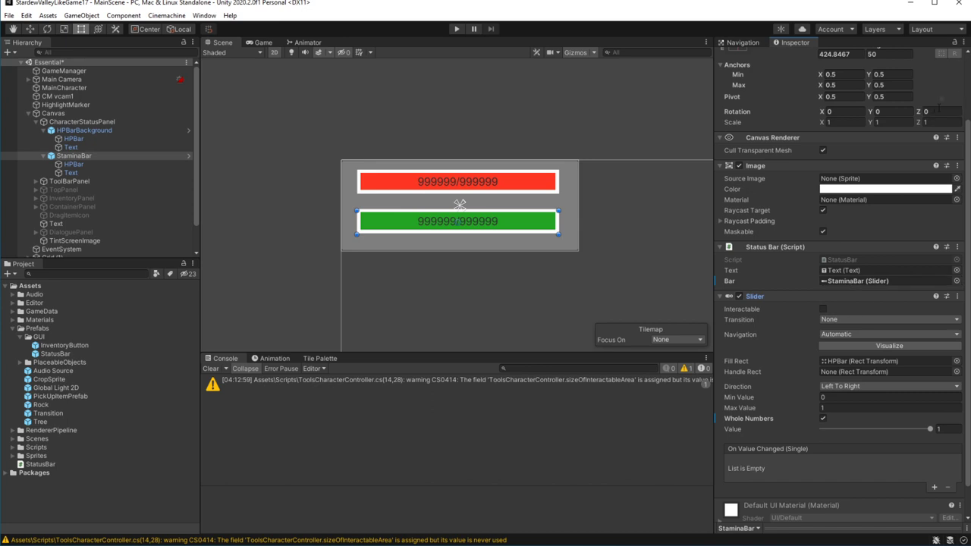
scroll(940, 99, up, 2)
click(895, 80)
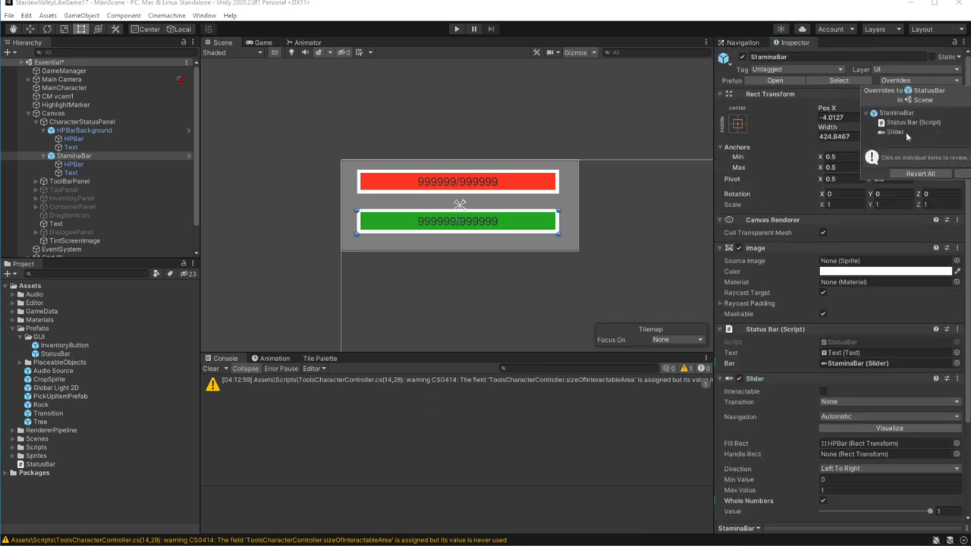
click(657, 273)
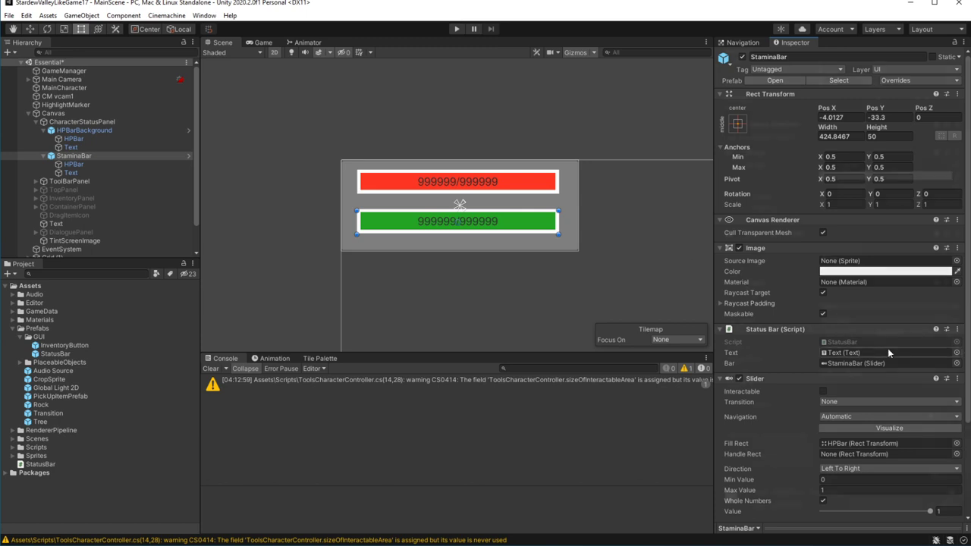
scroll(888, 348, down, 3)
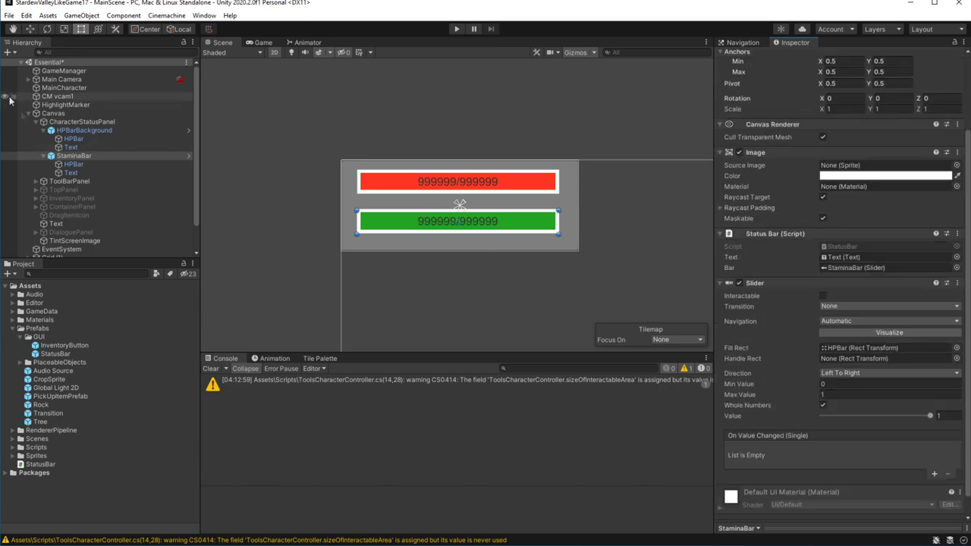
Step: Confirm HPBarBackground's status bar is wired the same way, then reselect StaminaBar
click(83, 130)
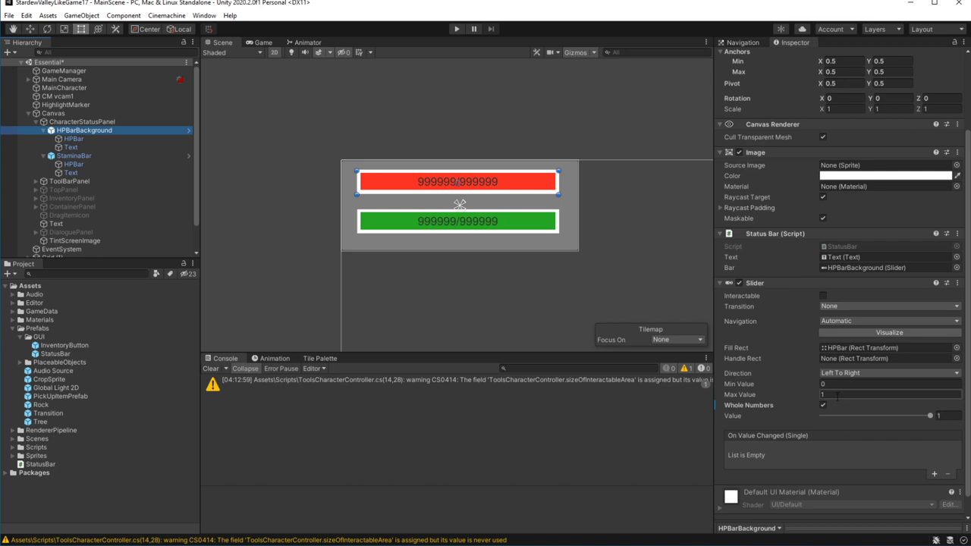
scroll(835, 423, down, 1)
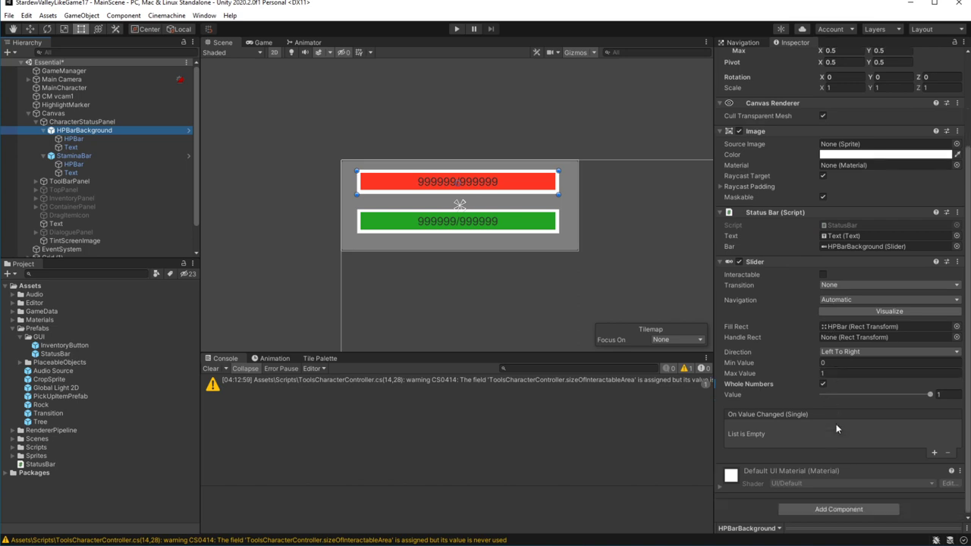
click(87, 156)
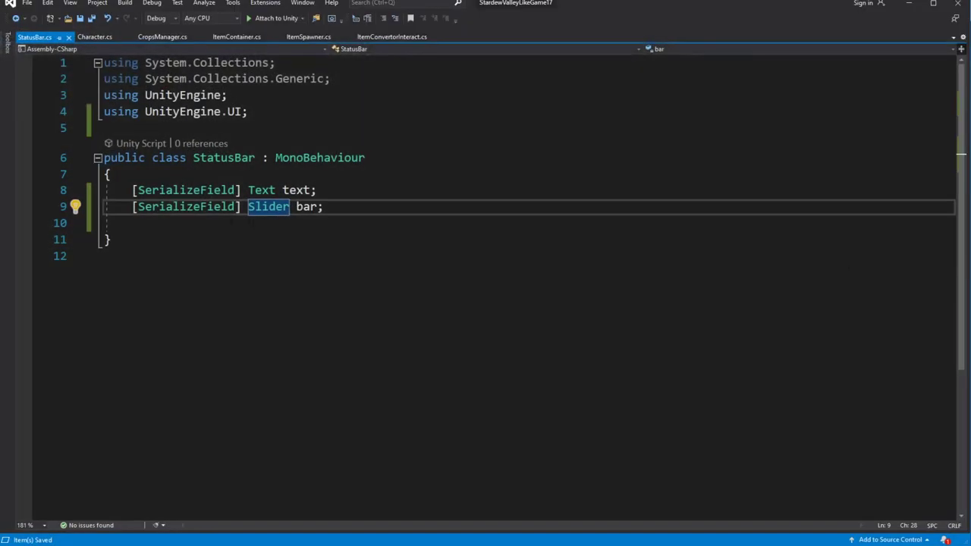
Step: Add an empty public void Set method taking current and max ints to StatusBar.cs, and save
click(354, 224)
key(Return)
text(public void)
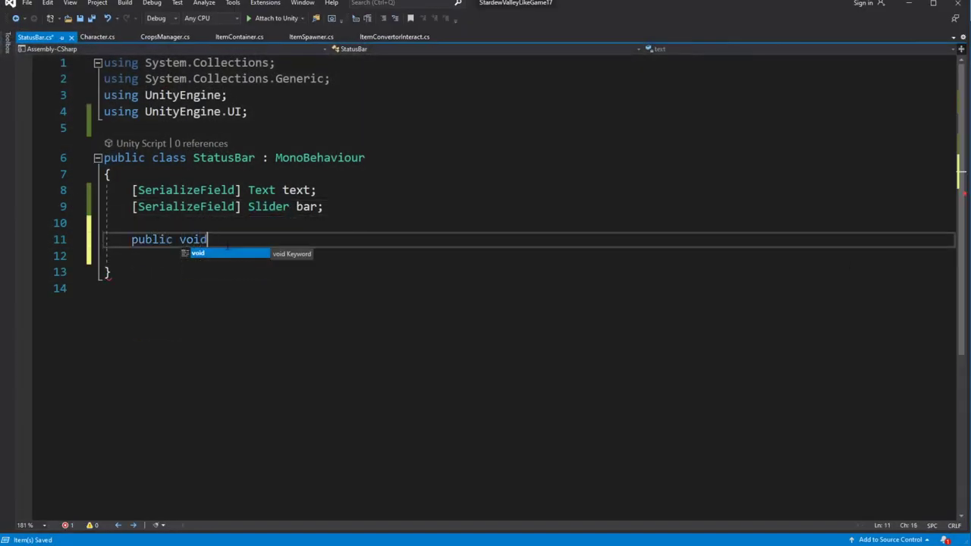
text( Set(int cut)
text(rr, )
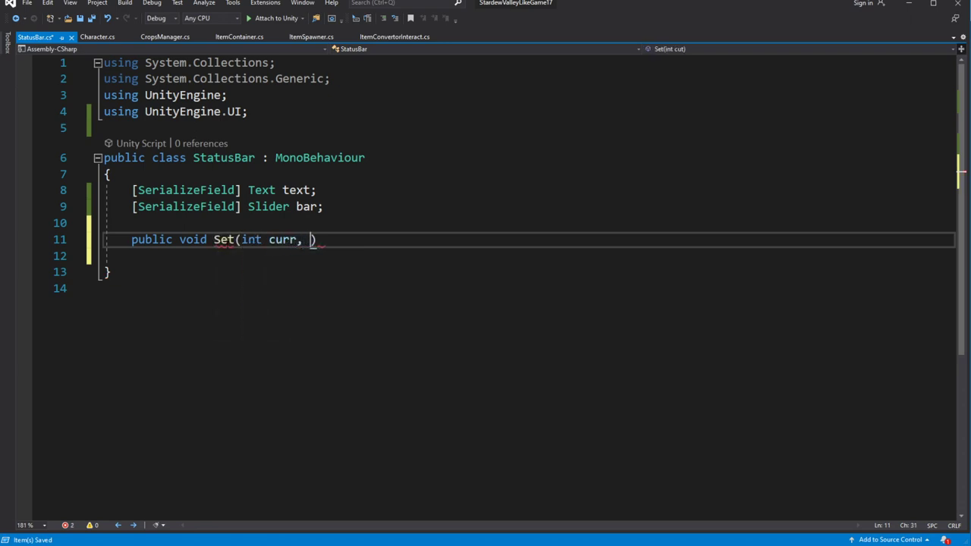
text(int max) {)
key(Return)
key(Return)
key(Return)
key(BackSpace)
key(BackSpace)
key(Up)
key(Down)
key(Down)
key(Down)
key(Up)
key(BackSpace)
click(231, 285)
key(ctrl+s)
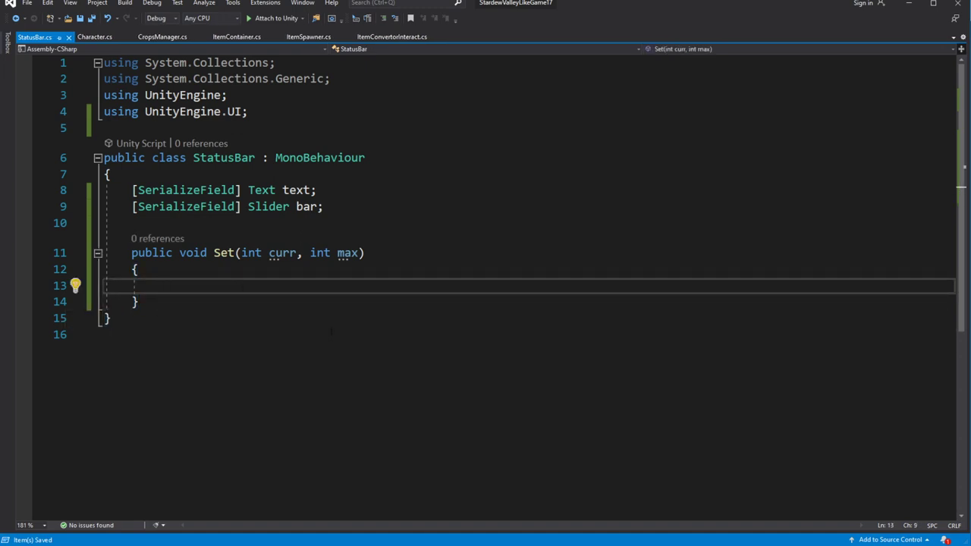
Step: Make Set assign bar.maxValue = max and bar.value = curr, then save
text(bar.)
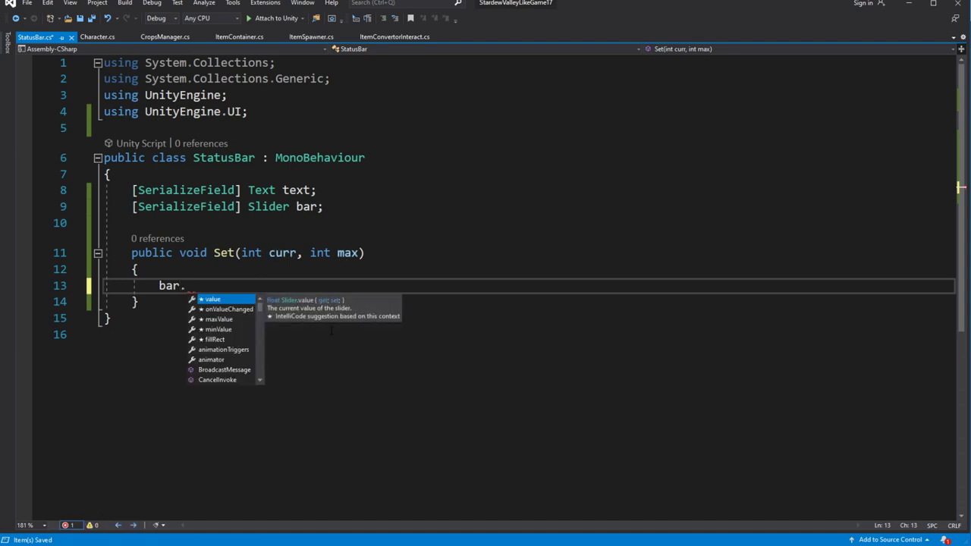
key(Down)
key(Down)
key(space)
text(max;)
key(Return)
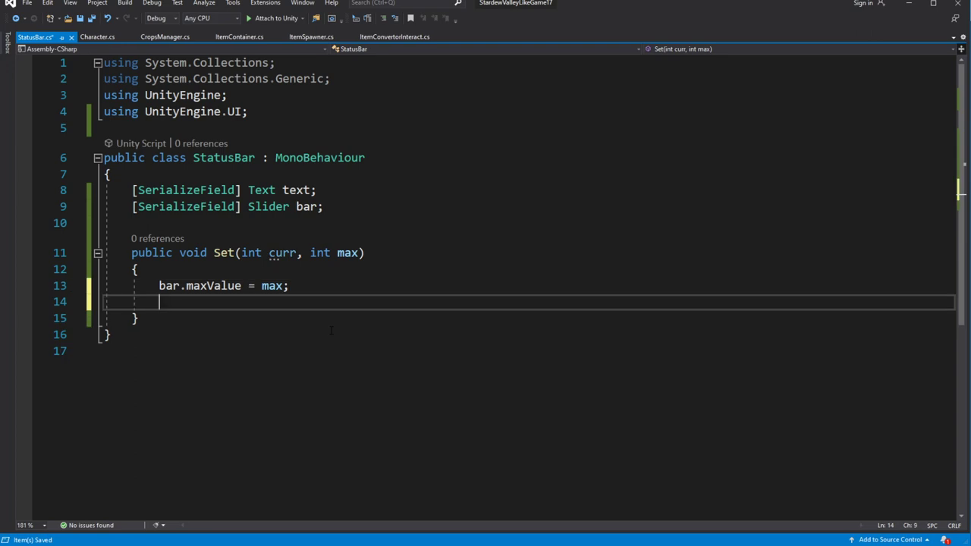
text(bar.)
key(Escape)
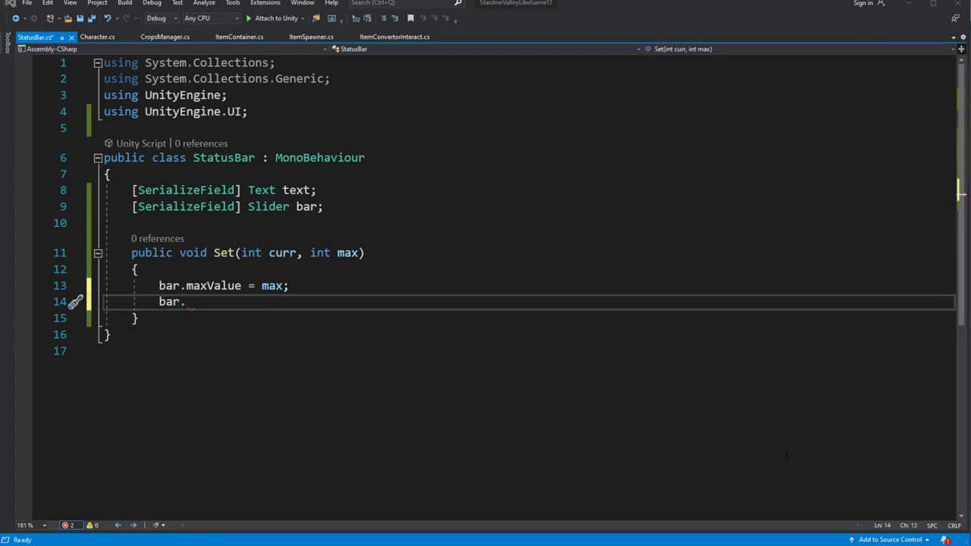
key(BackSpace)
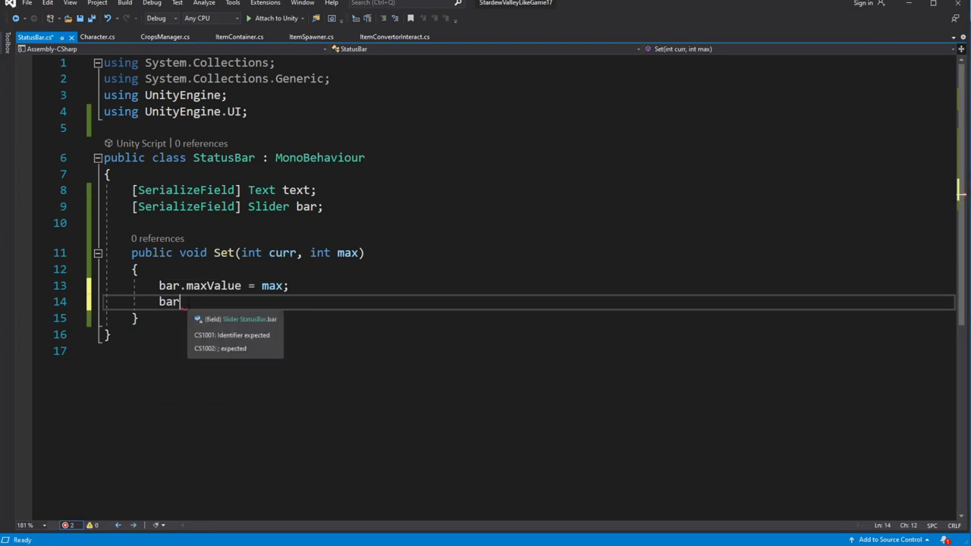
text(.va)
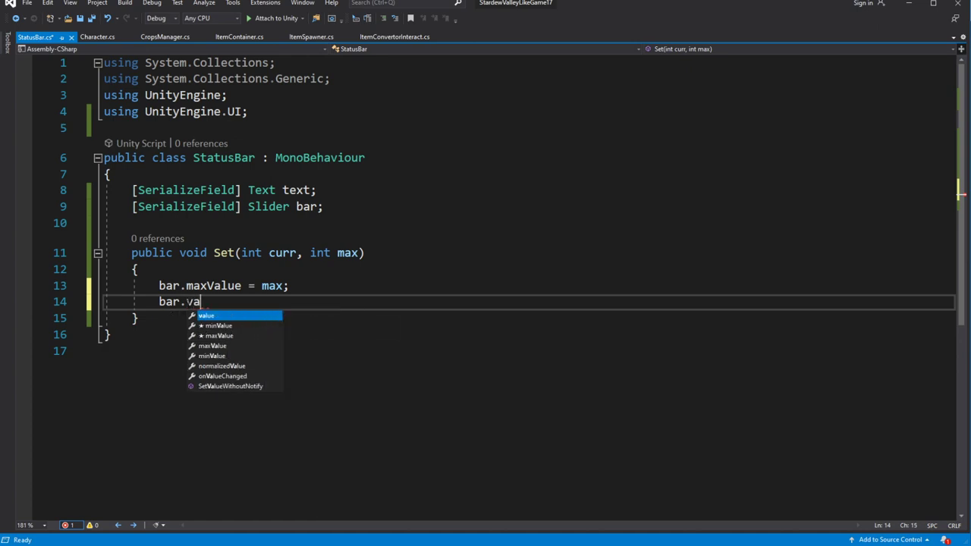
key(Tab)
text(curr;)
key(ctrl+s)
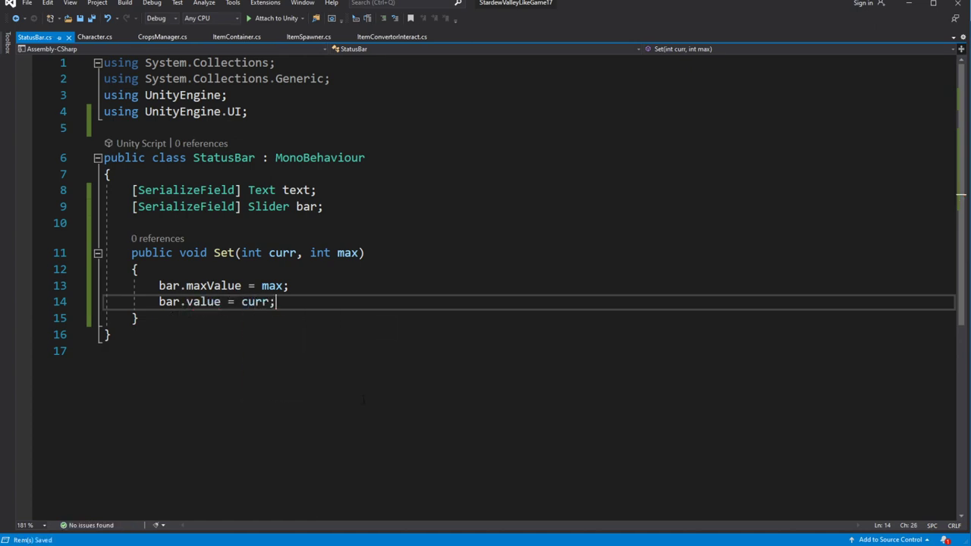
Step: Set text.text to max.ToString() + "/" + curr.ToString() inside Set
key(Return)
key(Return)
text(text.t)
key(Tab)
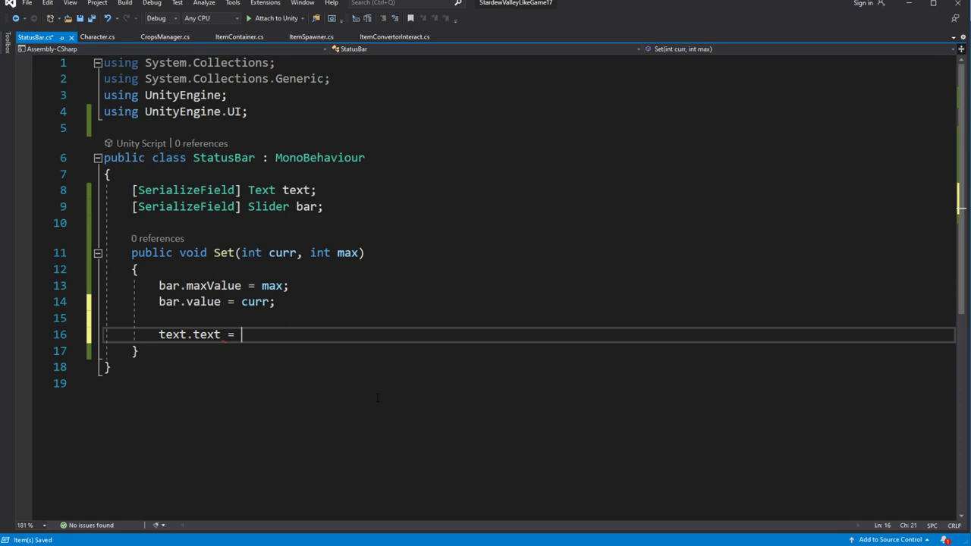
text(")
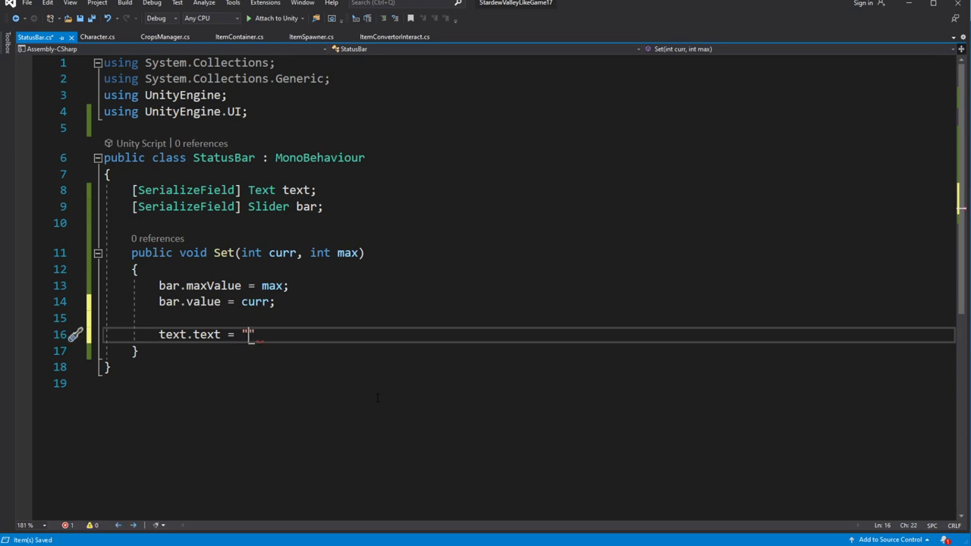
text(max)
key(BackSpace)
key(BackSpace)
key(Delete)
text(max.)
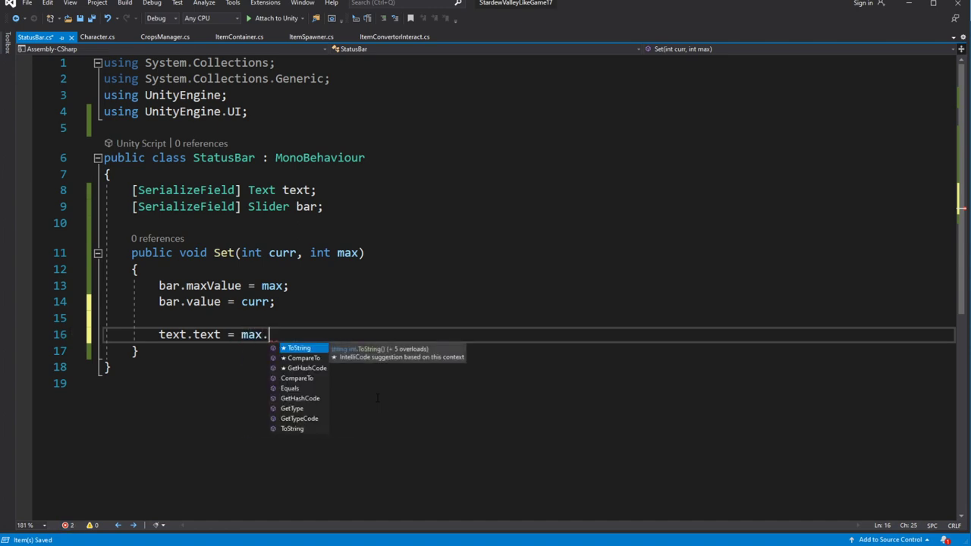
key(Tab)
text(() + "/" + )
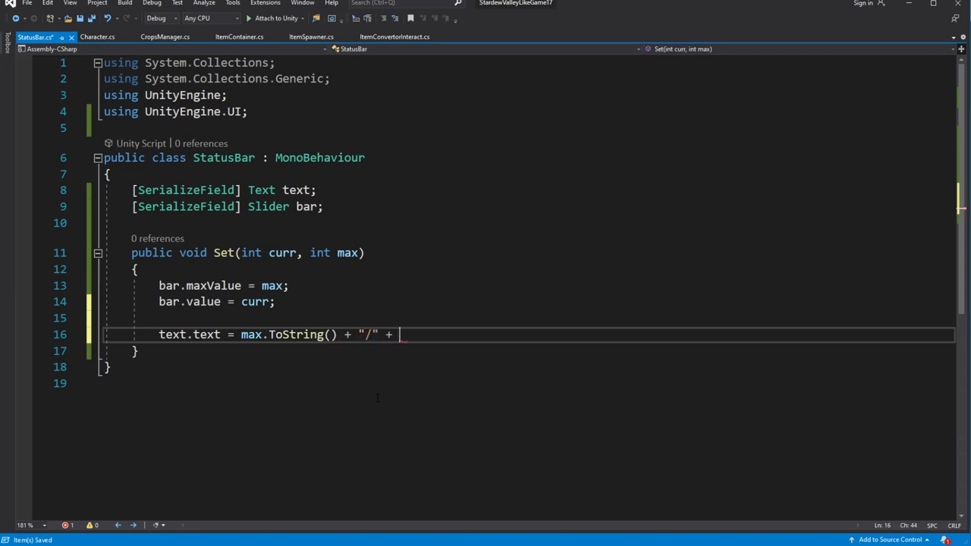
text(curr.)
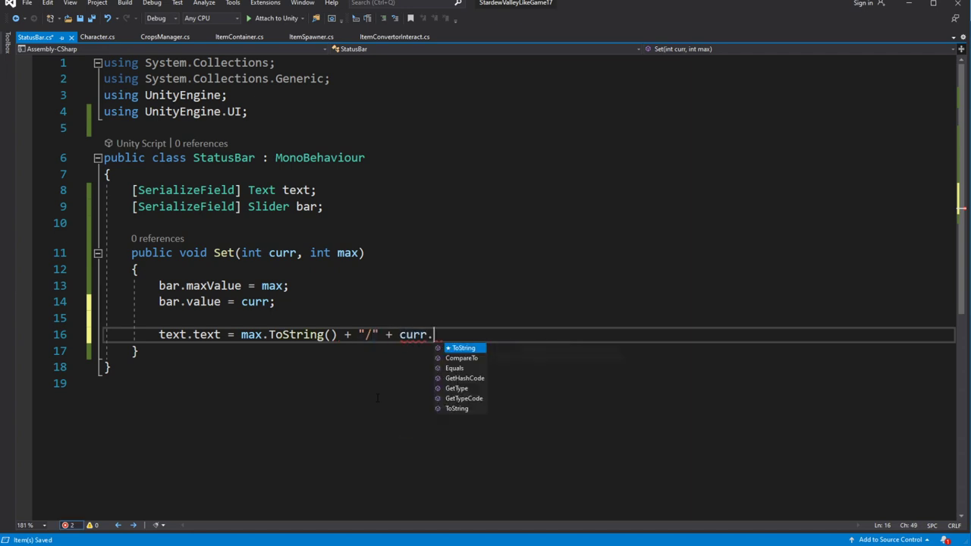
text(ToString();)
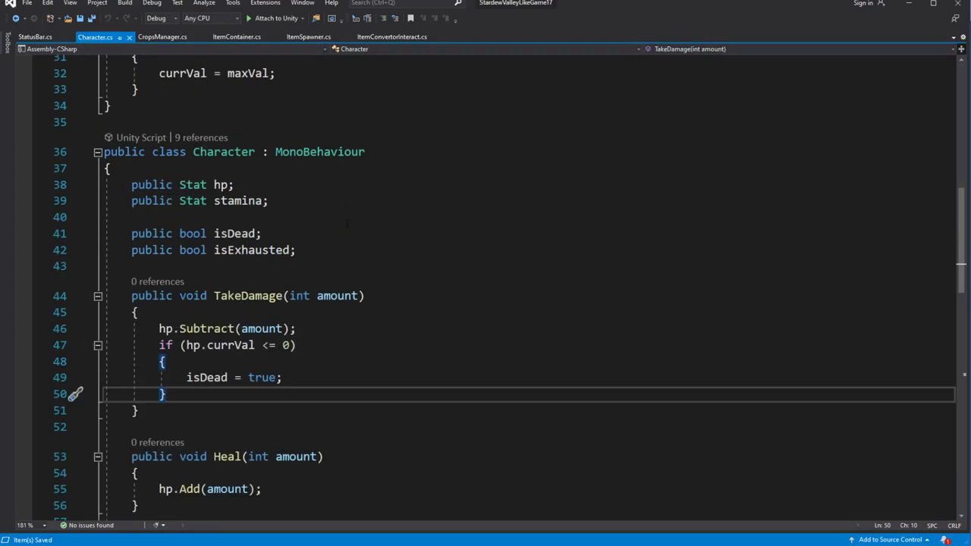
Step: Add a [SerializeField] StatusBar hpBar field below the hp stat and save
click(314, 183)
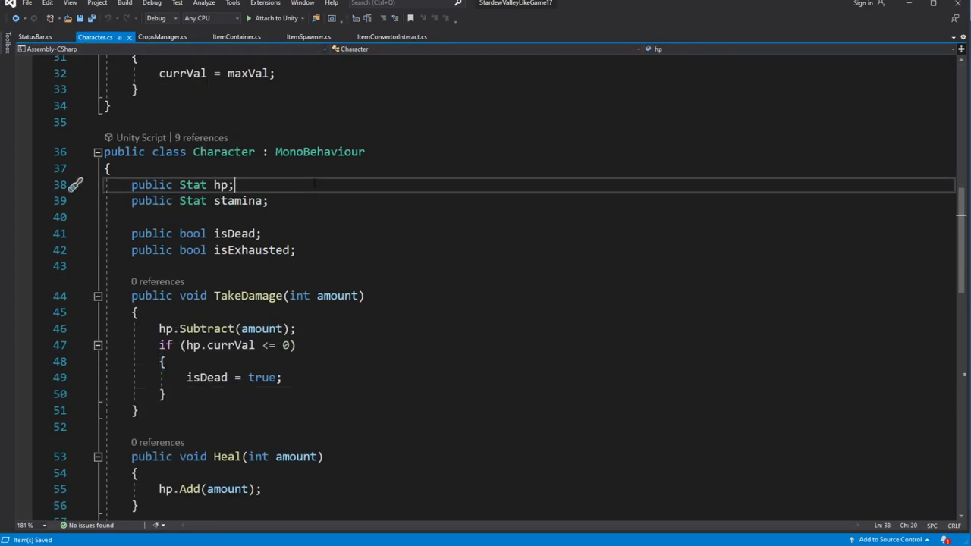
key(Return)
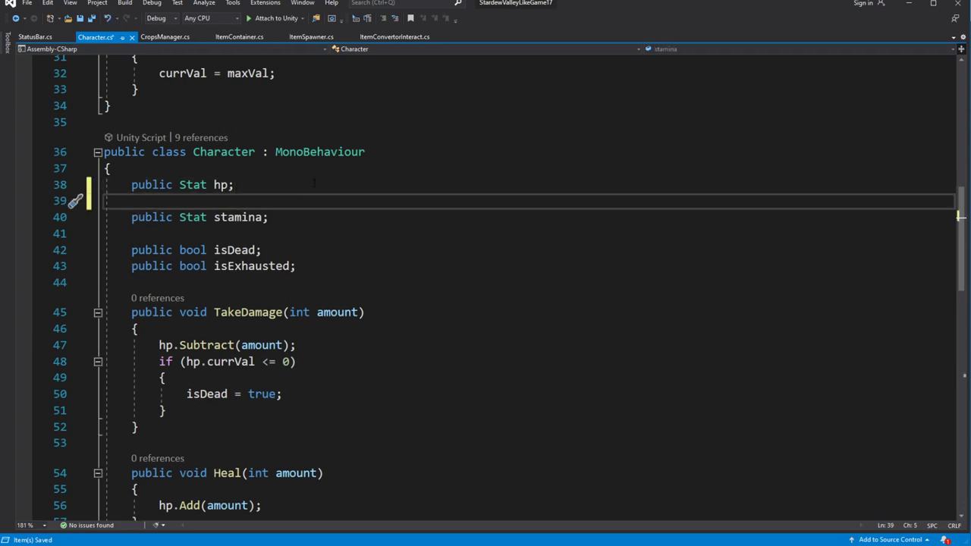
text(p)
key(BackSpace)
text([Seri)
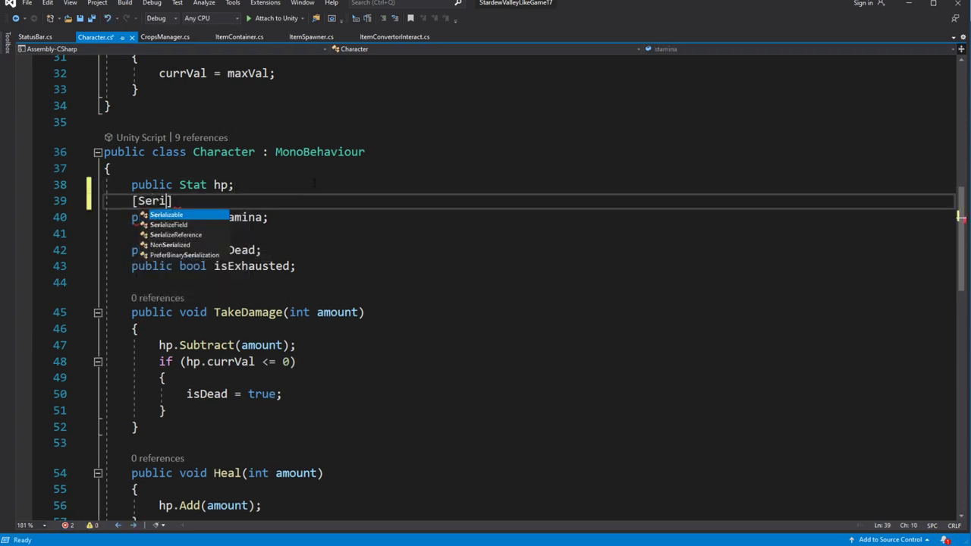
key(Tab)
text(] )
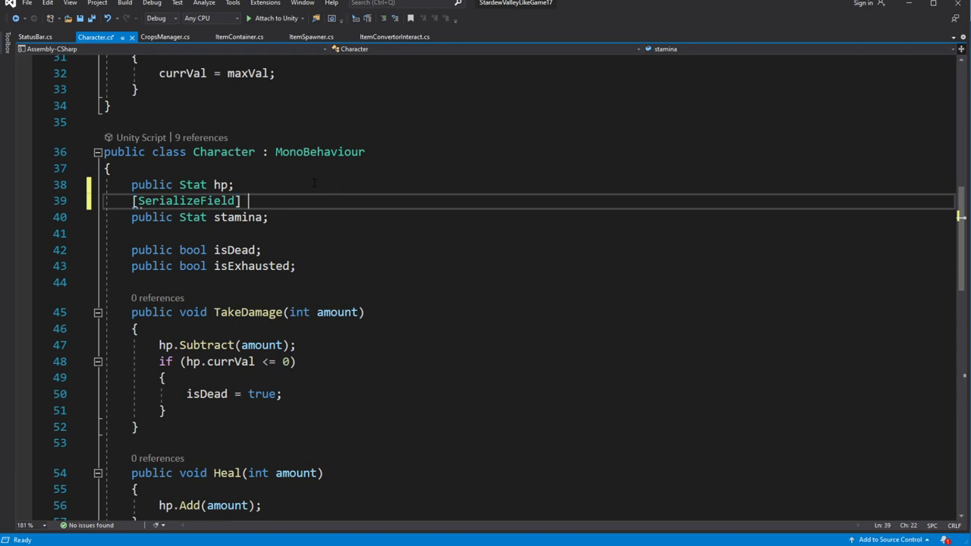
text(StatusBar )
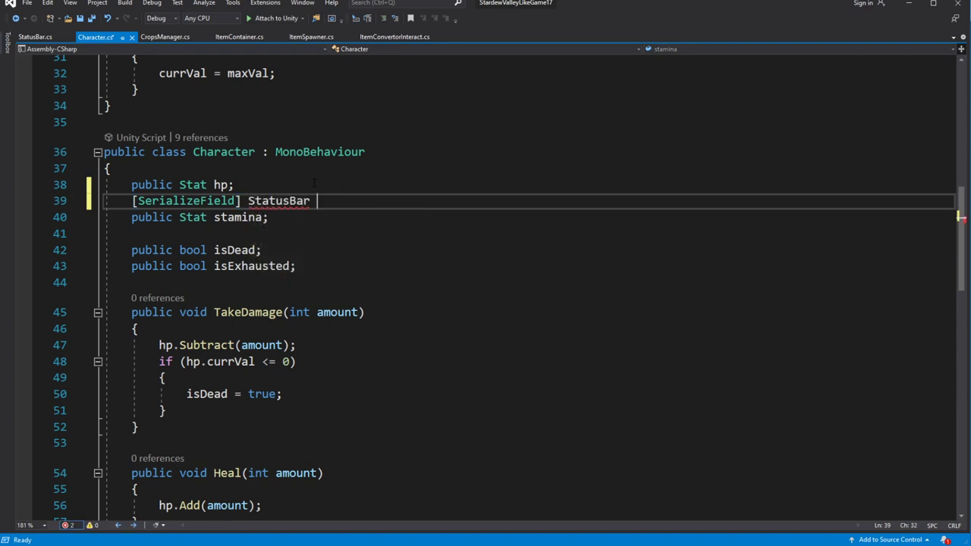
text(hpo)
key(BackSpace)
text(Bar;)
key(ctrl+s)
Step: Add a [SerializeField] StatusBar staminaBar field below the stamina stat
key(Down)
key(Return)
text(Seri)
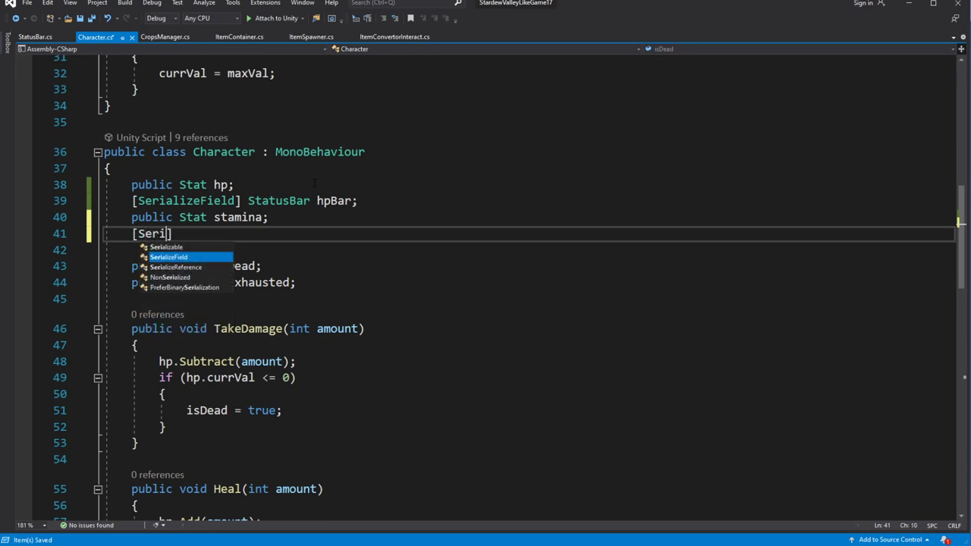
key(Tab)
text(] )
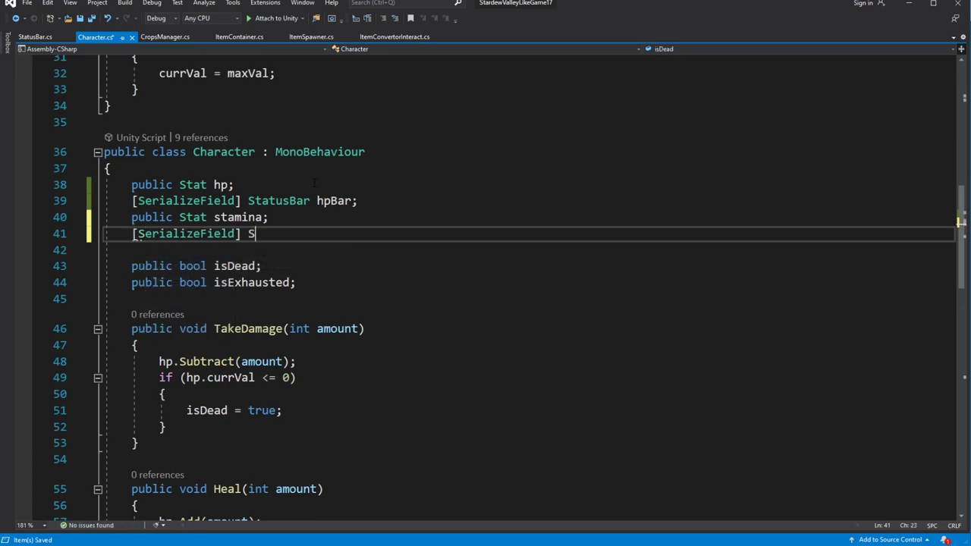
text(Status)
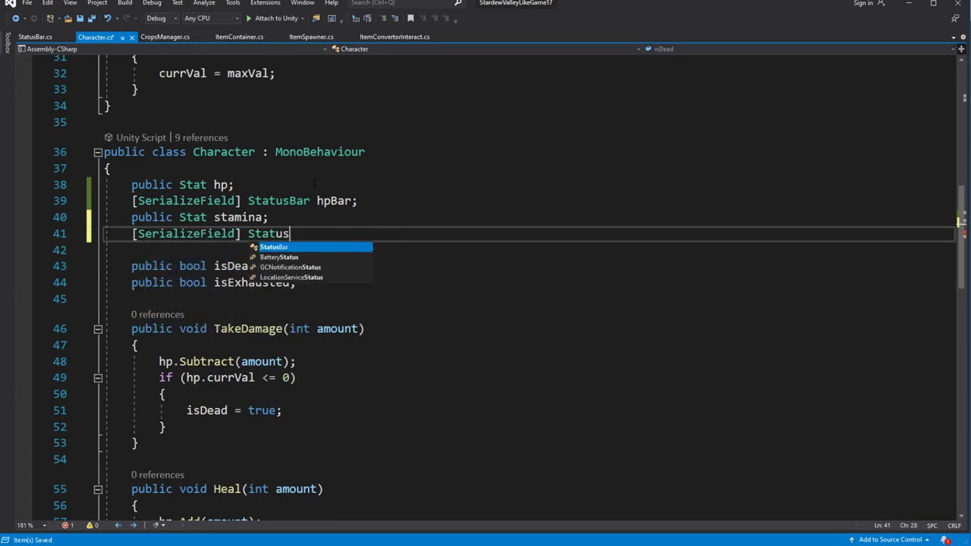
key(Tab)
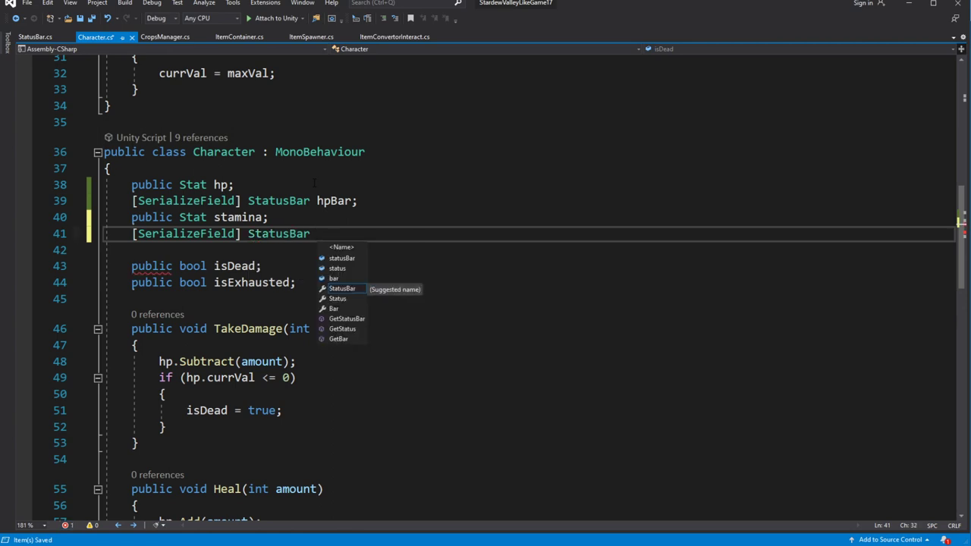
text(staminaBar;)
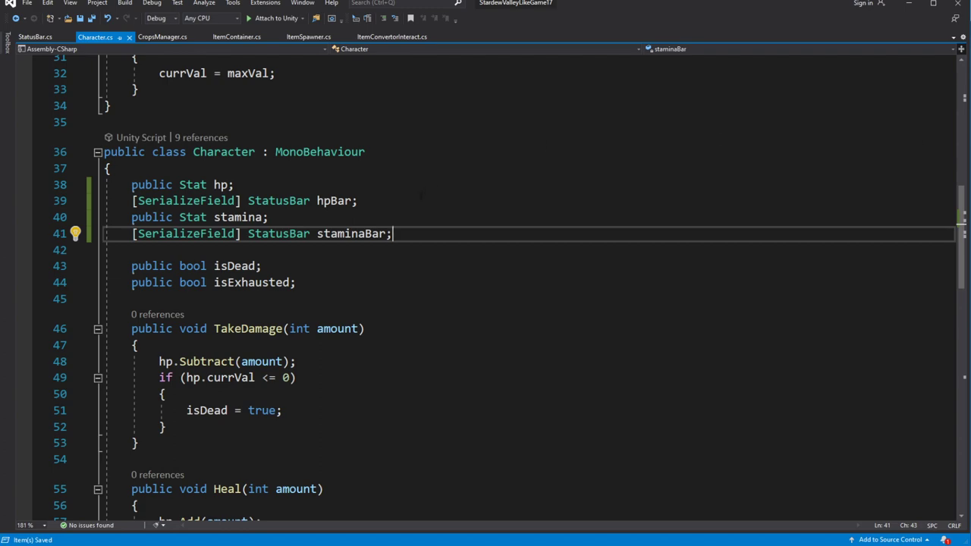
scroll(421, 197, down, 1)
scroll(423, 199, down, 2)
scroll(425, 203, down, 2)
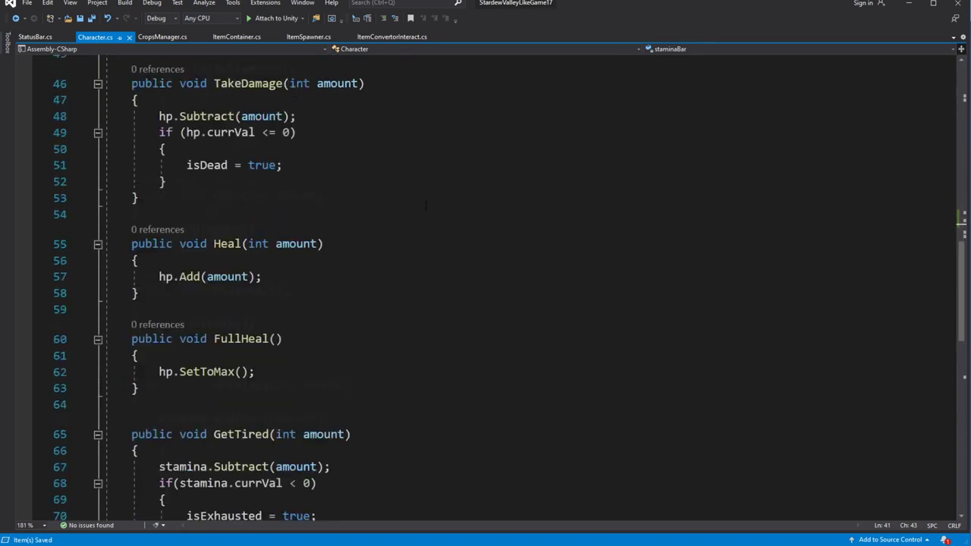
scroll(426, 205, up, 5)
Step: Create a Start method that calls hpBar.Set(hp.currVal, hp.maxVal)
click(132, 298)
key(Return)
key(Return)
key(Up)
text(void St)
key(Return)
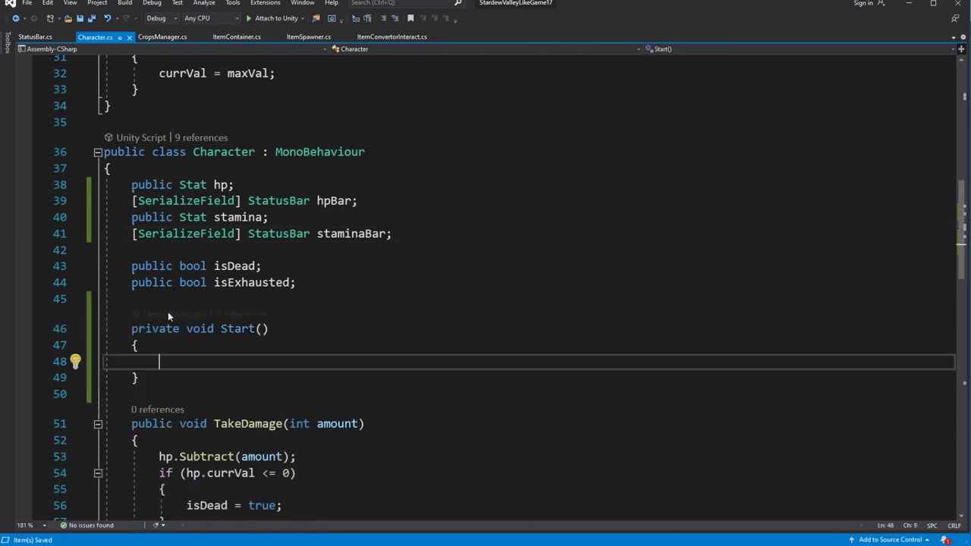
text(hpBar.Set(hp.cu)
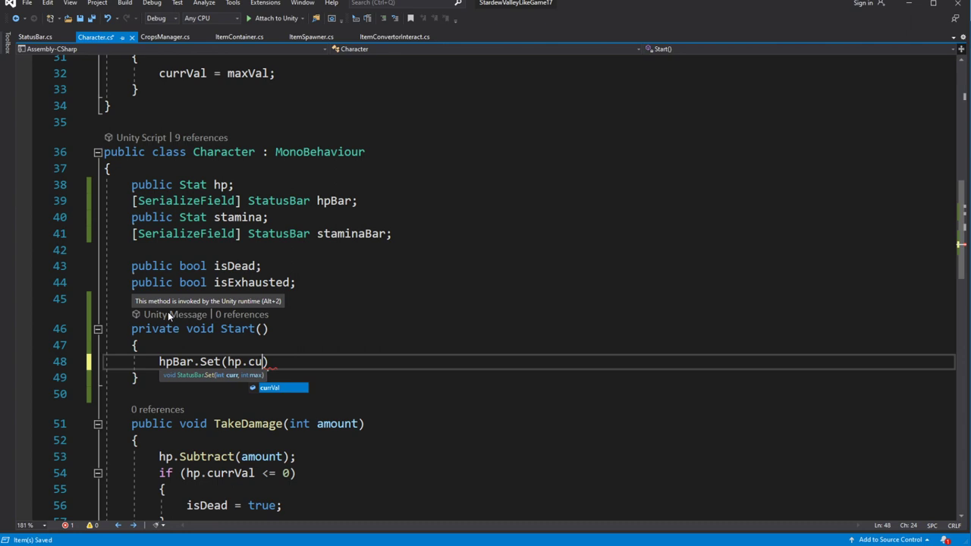
key(Tab)
text(, hp.maxVal);)
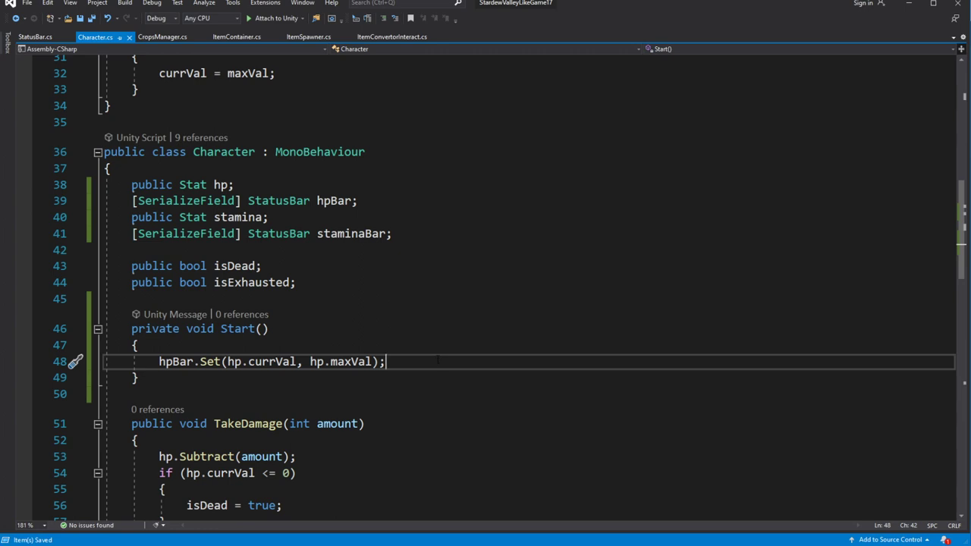
key(Return)
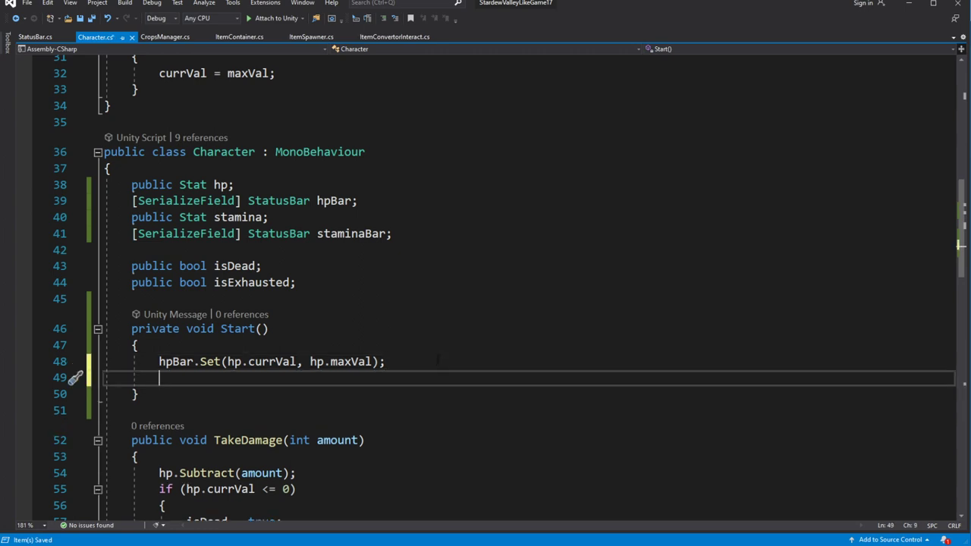
Step: Add staminaBar.Set(stamina.currVal, stamina.maxVal) to Start
text(sta)
key(Tab)
text(.Set)
key(BackSpace)
key(BackSpace)
key(BackSpace)
key(BackSpace)
key(BackSpace)
key(BackSpace)
text(s)
text(tamina)
key(Tab)
text(.Set*)
key(BackSpace)
text((sta)
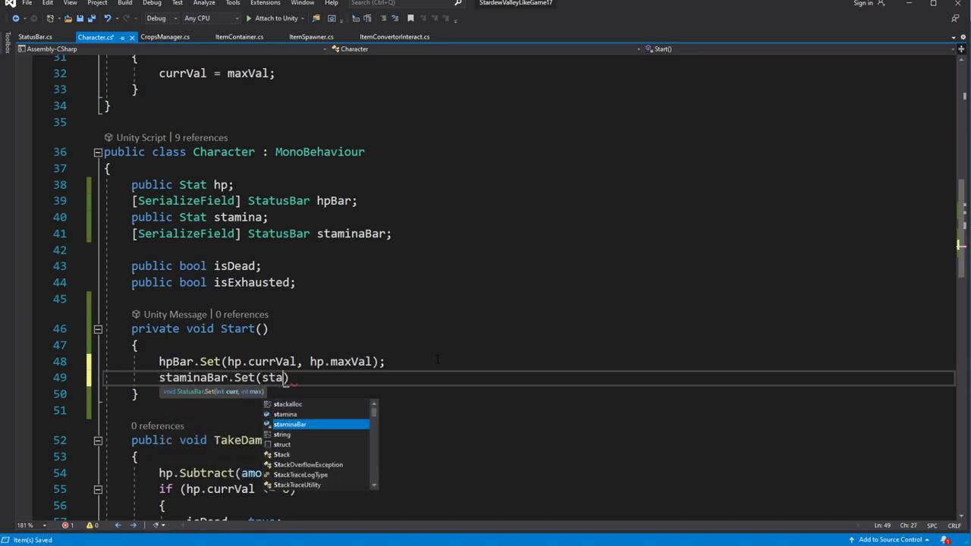
key(Tab)
text(.currVal, sta)
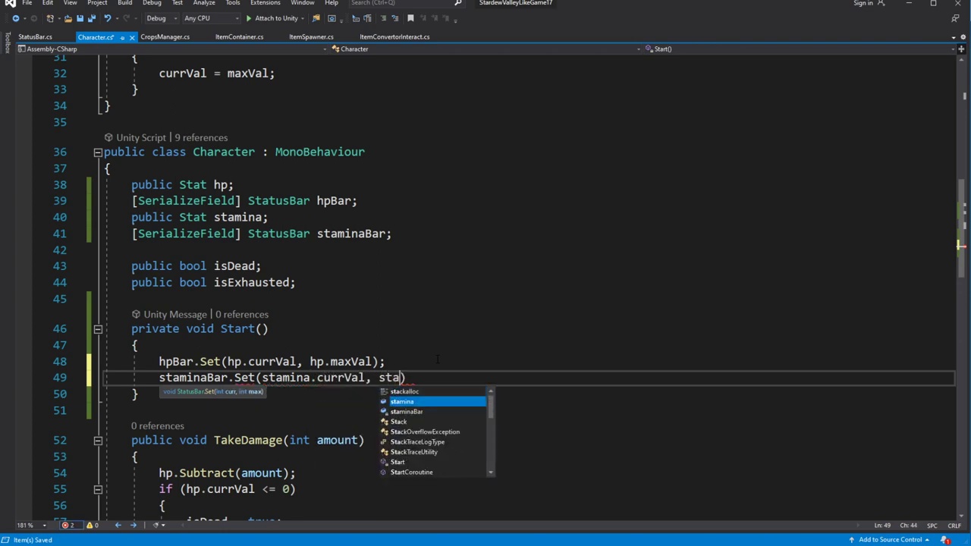
key(Tab)
text(.)
text(mina.ma)
key(Tab)
text();)
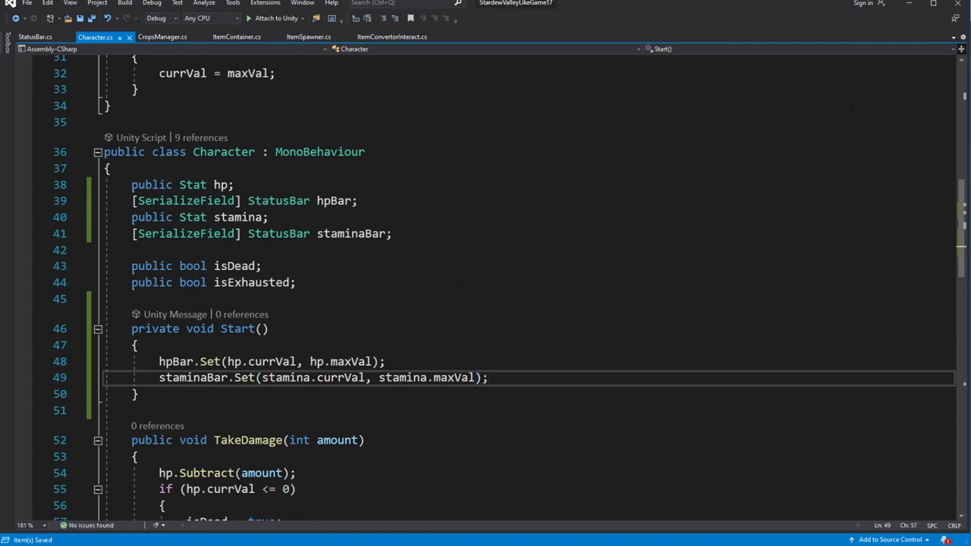
click(910, 8)
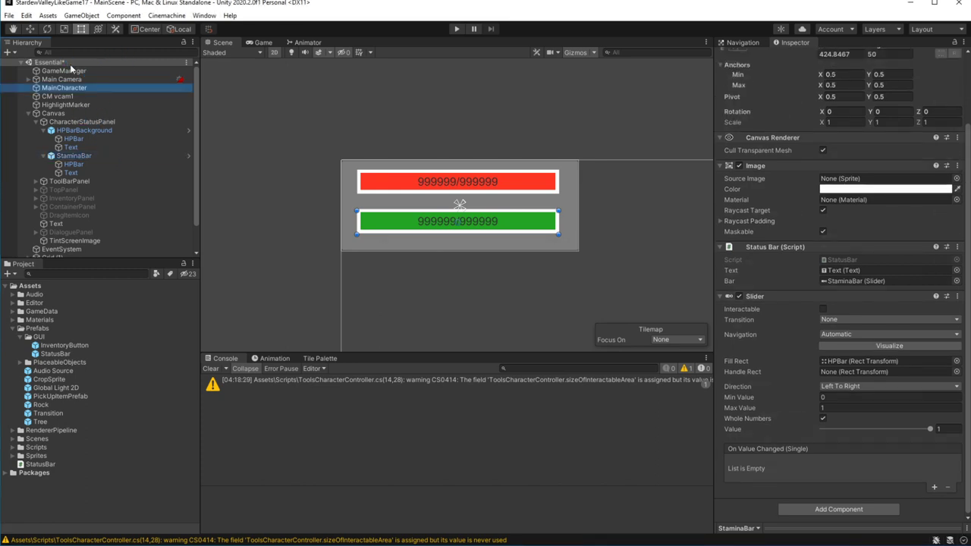
Step: Assign HPBarBackground and StaminaBar to MainCharacter's Hp Bar and Stamina Bar fields
scroll(787, 347, down, 1)
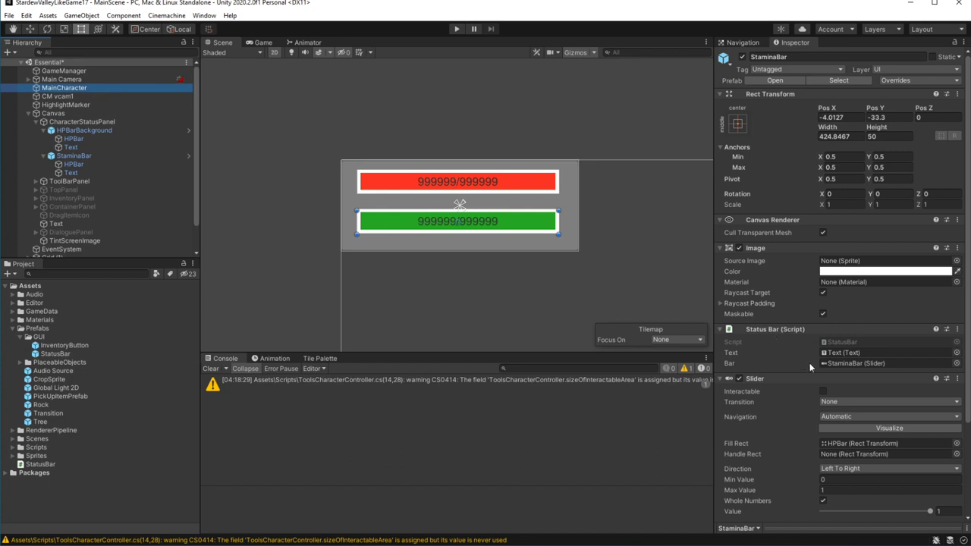
click(59, 89)
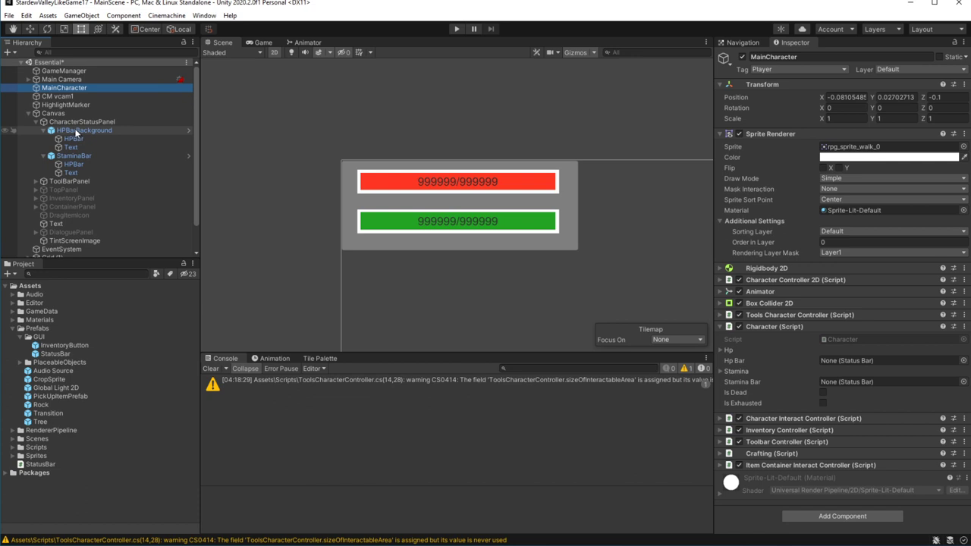
drag(75, 134, 865, 361)
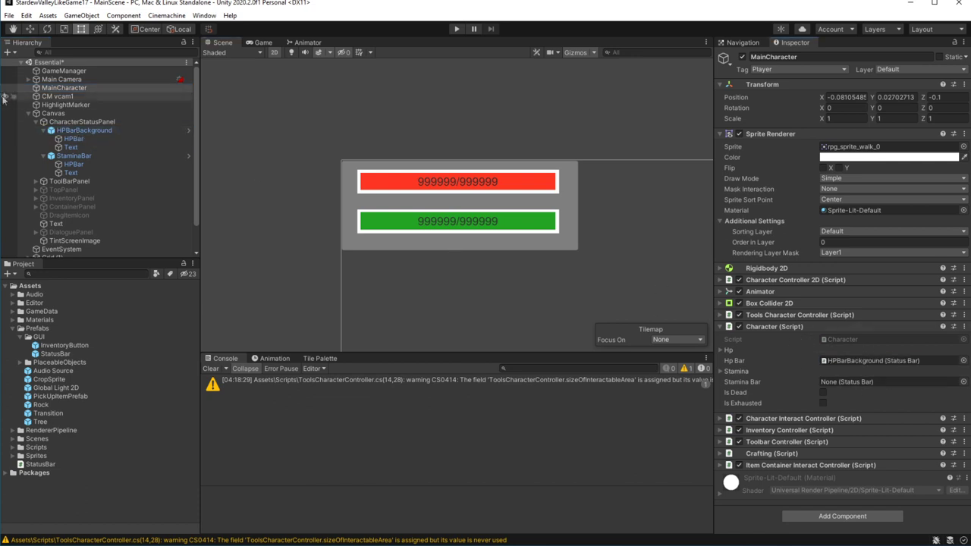
drag(74, 156, 857, 381)
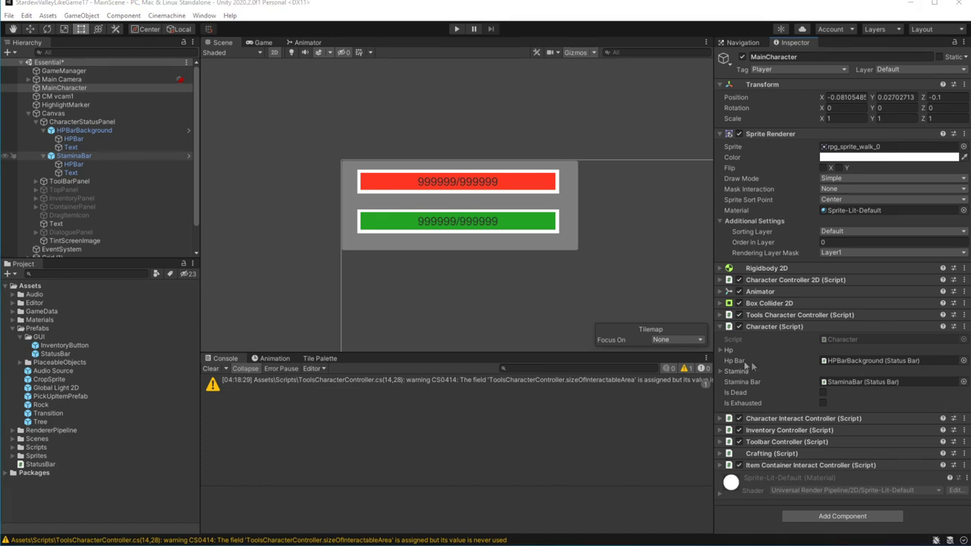
Step: Set HP to max 100, current 80, and stamina to max 500, current 250
click(721, 349)
click(838, 361)
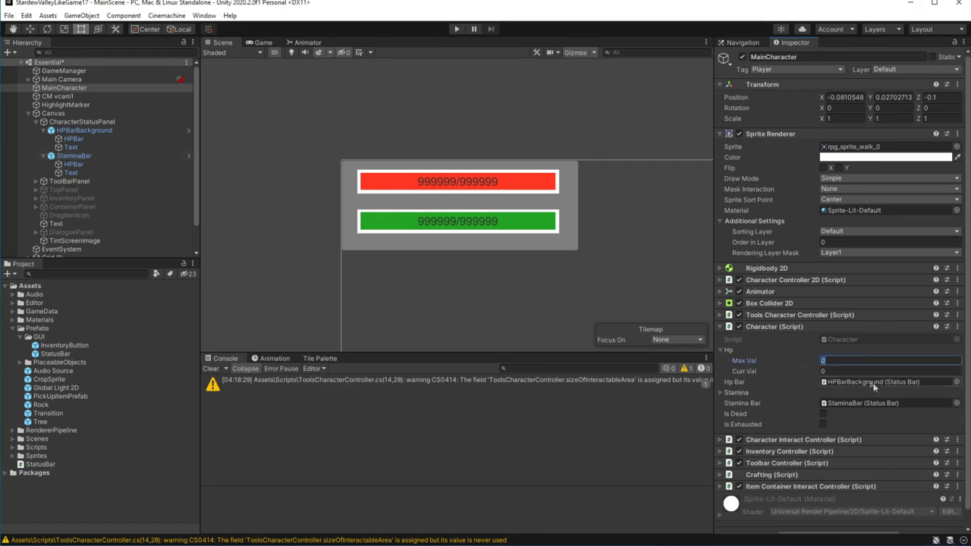
text(00)
key(Tab)
text(80)
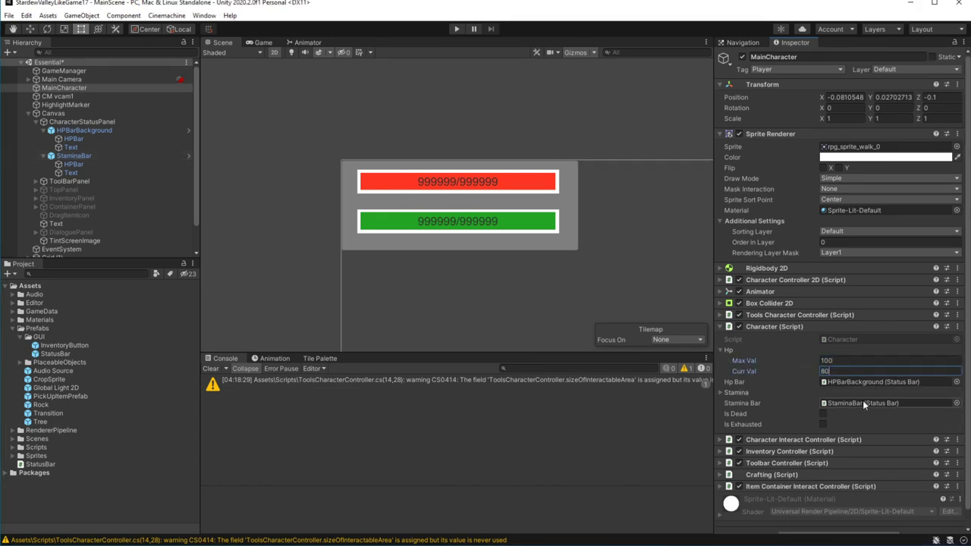
click(726, 393)
click(857, 403)
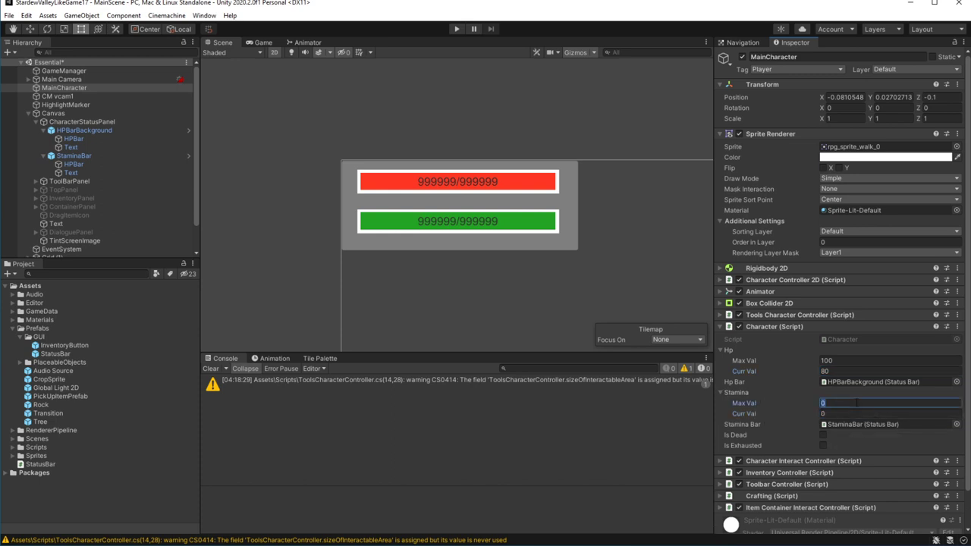
text(500)
click(838, 414)
text(250)
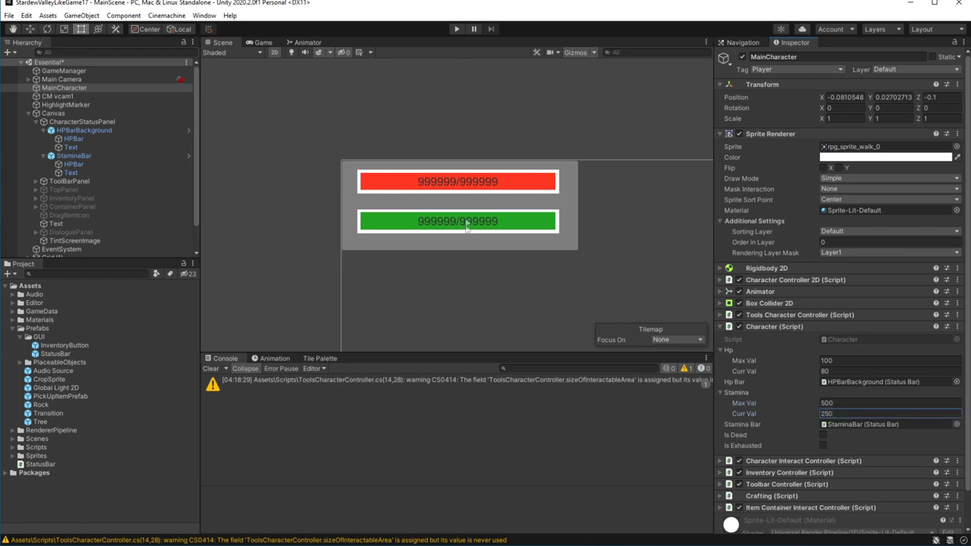
click(457, 31)
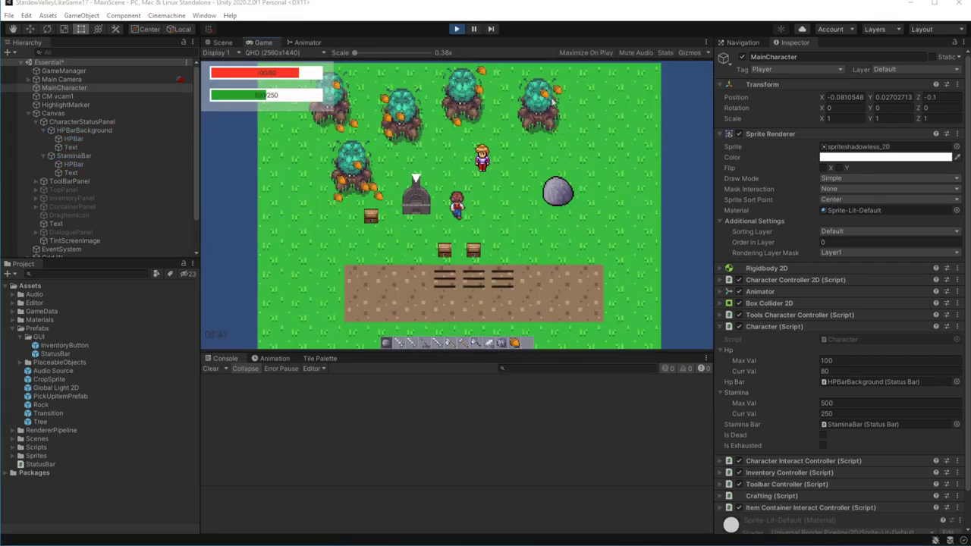
click(456, 30)
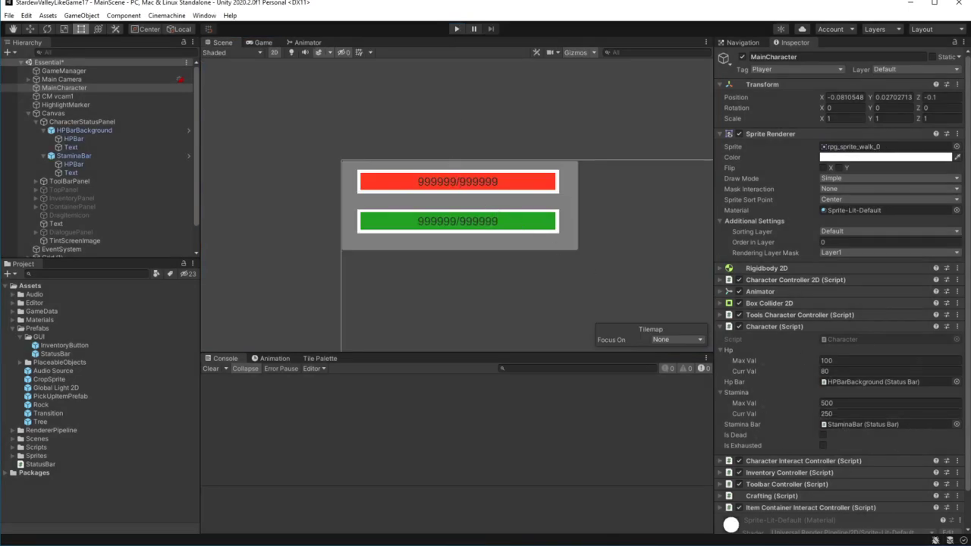
Step: Call UpdateHPBar() after TakeDamage's if block and generate the missing UpdateHPBar method
key(alt+Tab)
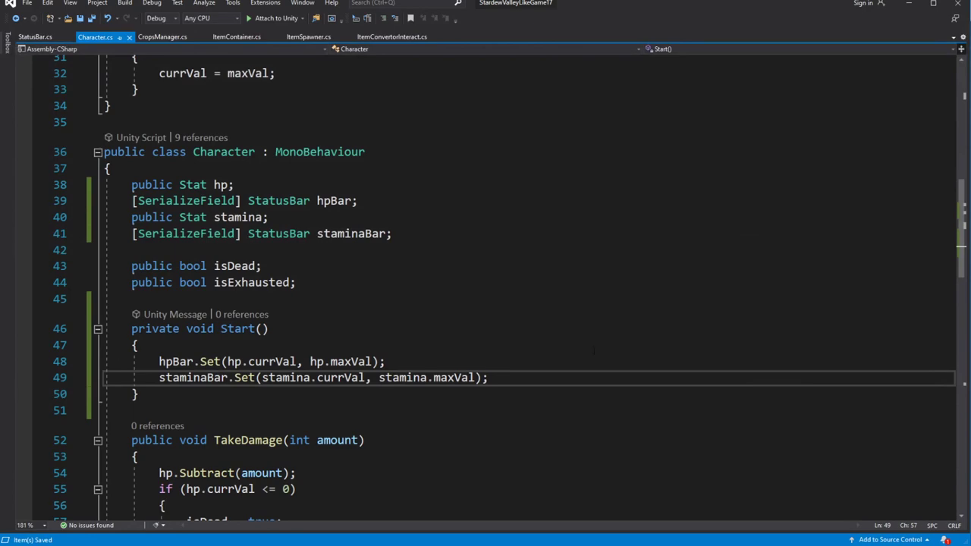
scroll(509, 288, down, 4)
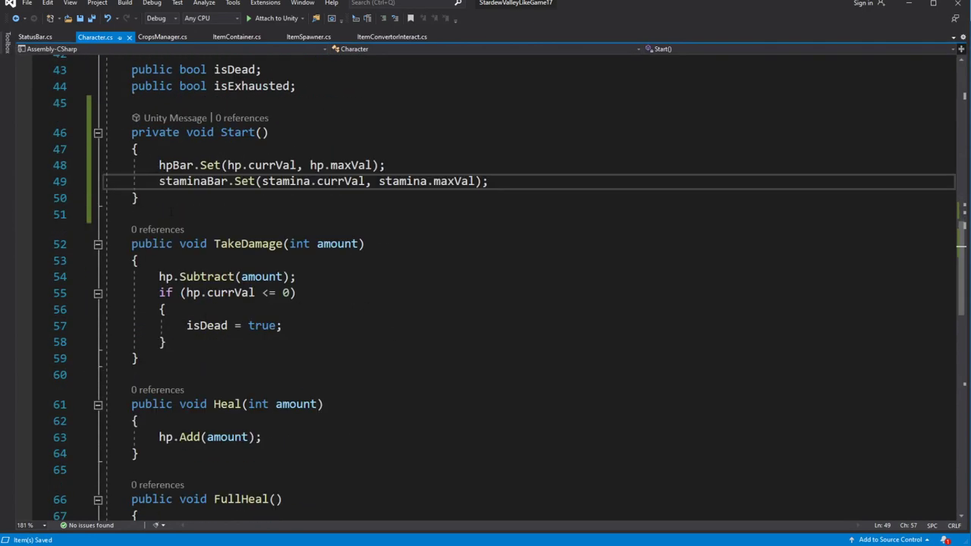
drag(158, 165, 386, 164)
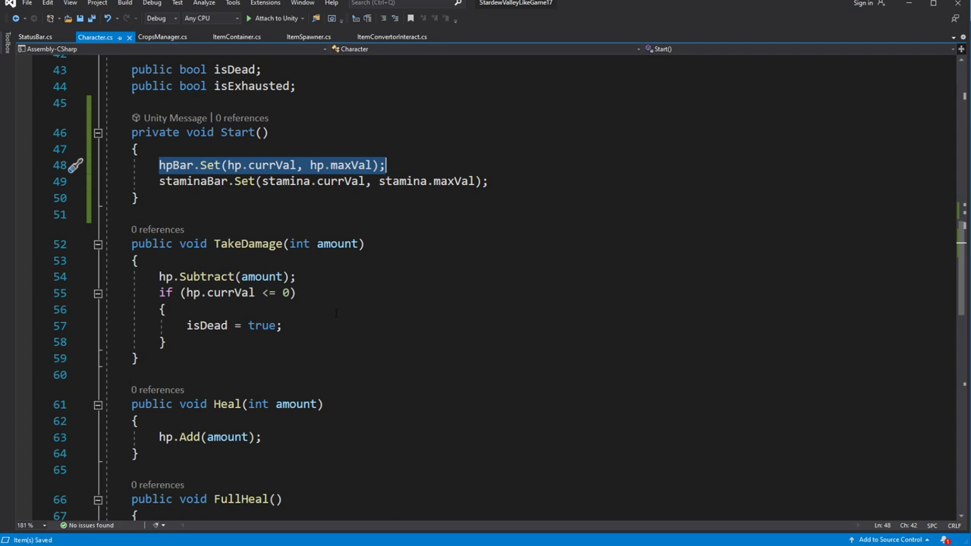
scroll(220, 369, down, 1)
click(205, 300)
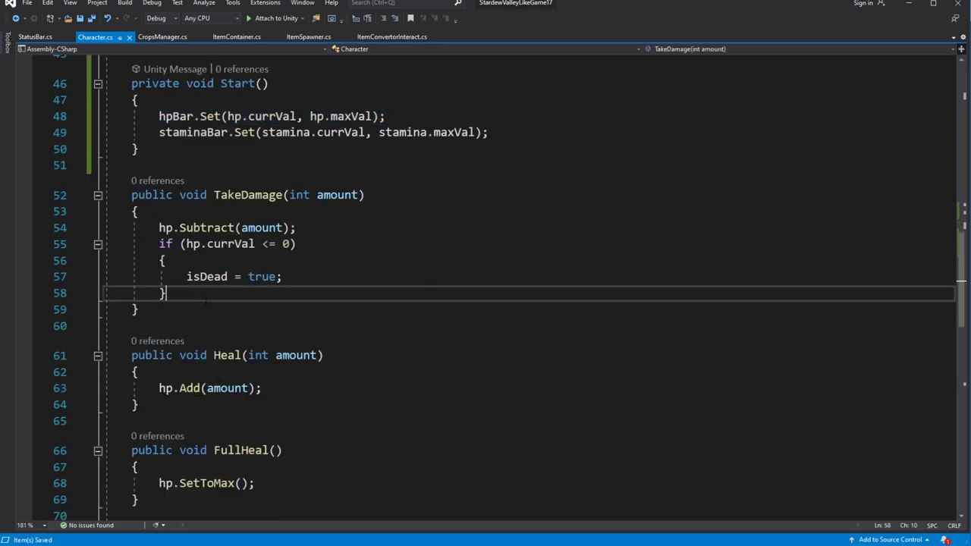
key(Return)
text(UpdateHPBar();)
right_click(182, 307)
click(205, 302)
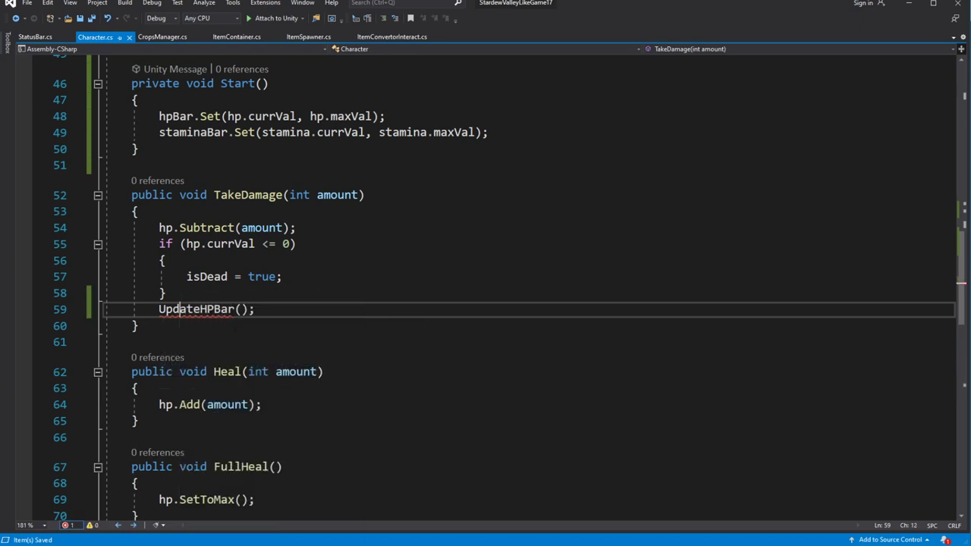
click(140, 328)
Step: Move the hpBar.Set line into UpdateHPBar and call UpdateHPBar from Start instead
click(385, 116)
key(shift+Home)
key(ctrl+x)
drag(407, 404, 158, 404)
key(ctrl+v)
click(221, 371)
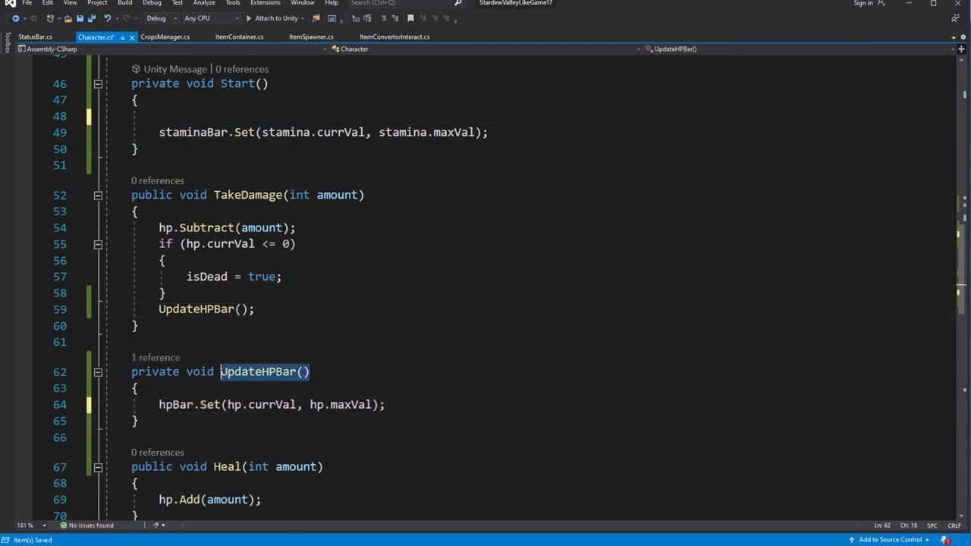
click(205, 115)
text(Upda;)
text(();)
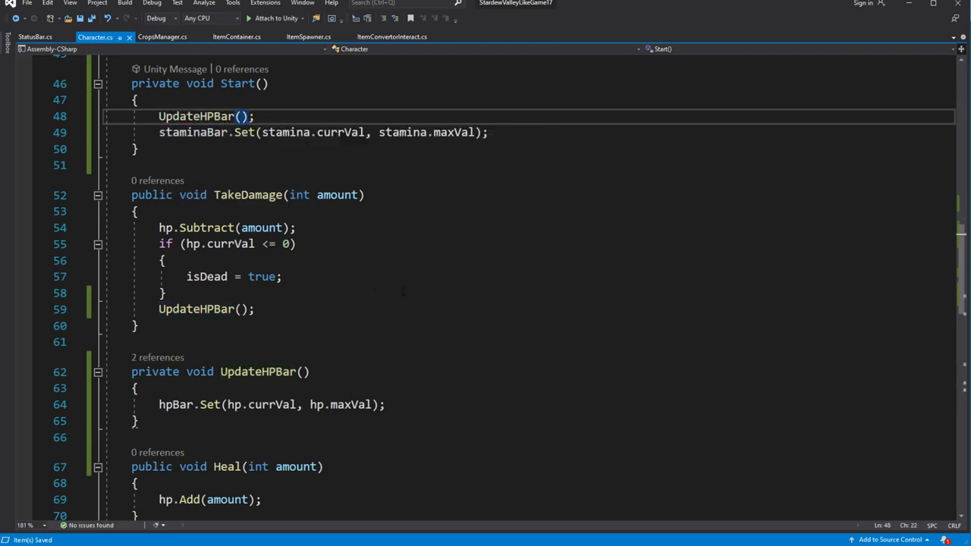
drag(255, 308, 159, 309)
Step: Call UpdateHPBar() in Heal after hp.Add and in FullHeal after hp.SetToMax
scroll(284, 326, down, 3)
click(286, 352)
key(Return)
key(ctrl+v)
scroll(283, 357, down, 2)
click(285, 365)
key(Return)
key(ctrl+v)
Step: Delete the staminaBar.Set(stamina.currVal, stamina.maxVal) line from Start
scroll(357, 418, down, 1)
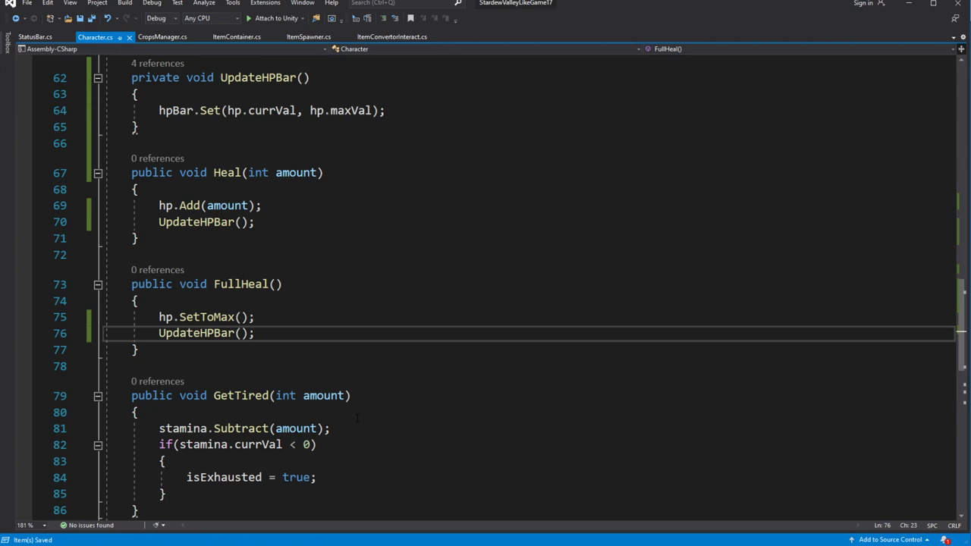
scroll(362, 425, up, 4)
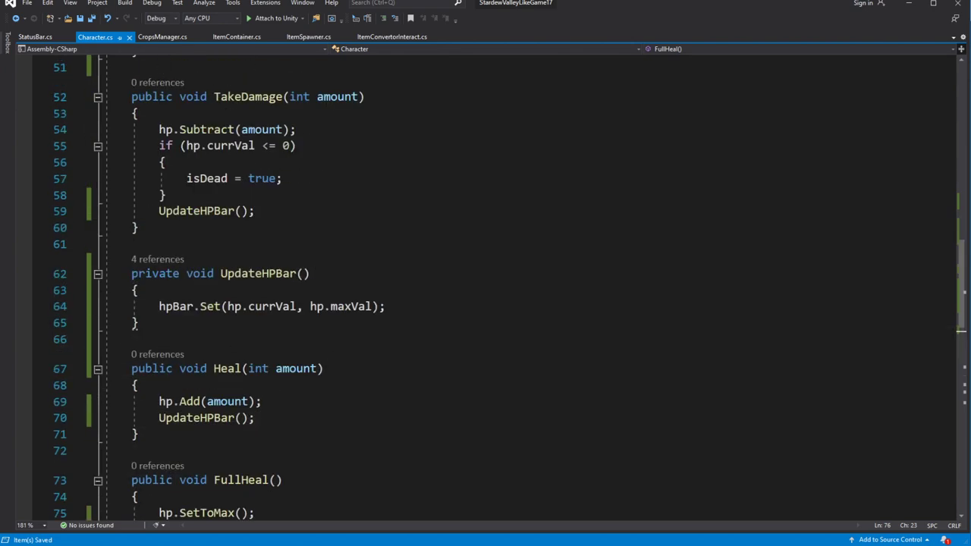
scroll(162, 322, up, 2)
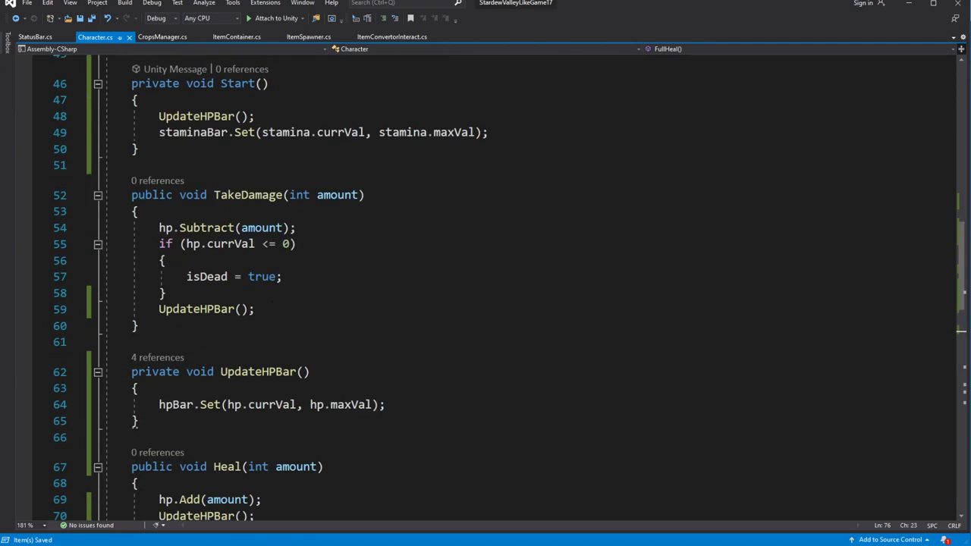
drag(489, 132, 158, 132)
key(BackSpace)
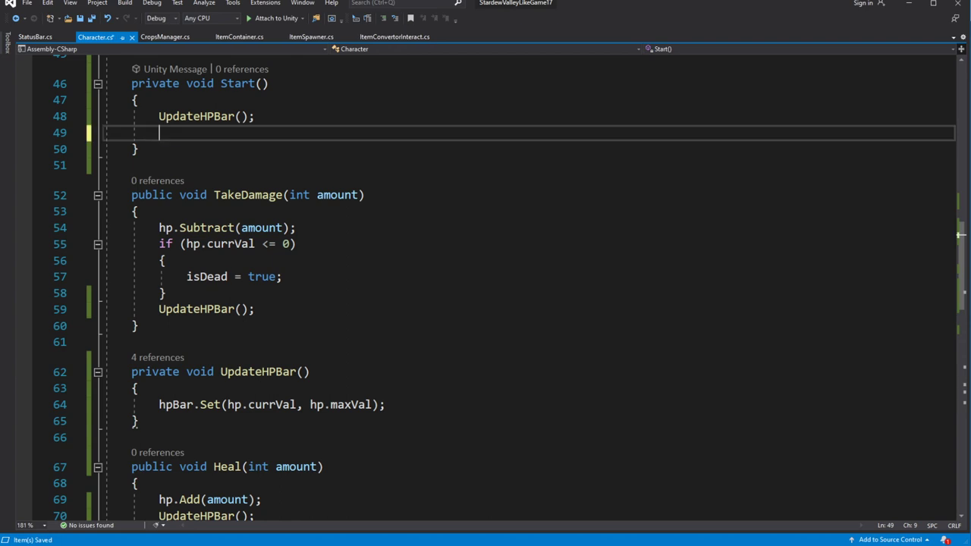
Step: Call UpdateStaminaBar() in Start and generate that method containing the staminaBar.Set line
text(UpdateStaminaBar();)
right_click(239, 132)
click(261, 138)
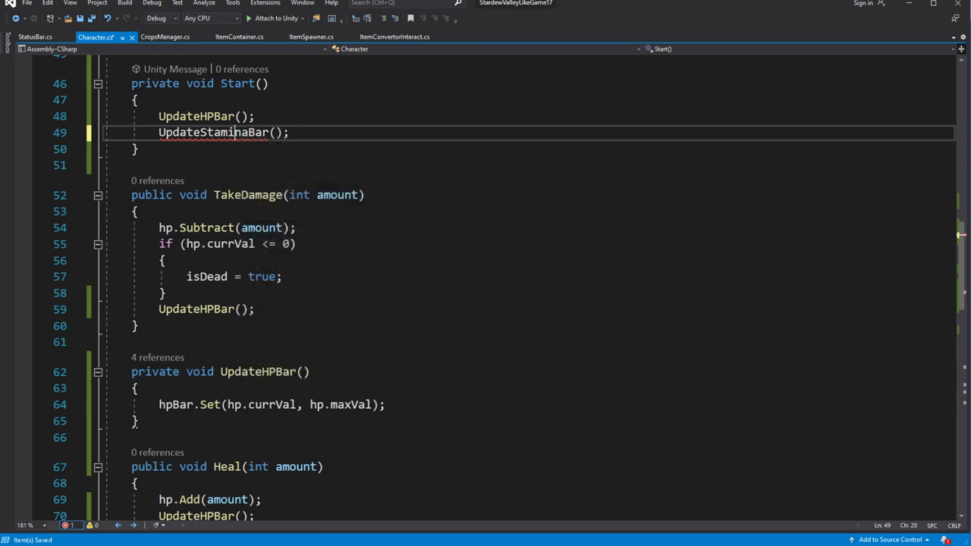
click(129, 151)
drag(406, 227, 159, 227)
key(ctrl+v)
drag(344, 195, 220, 195)
Step: Add an UpdateStaminaBar(); call at the end of GetTired
scroll(311, 326, down, 4)
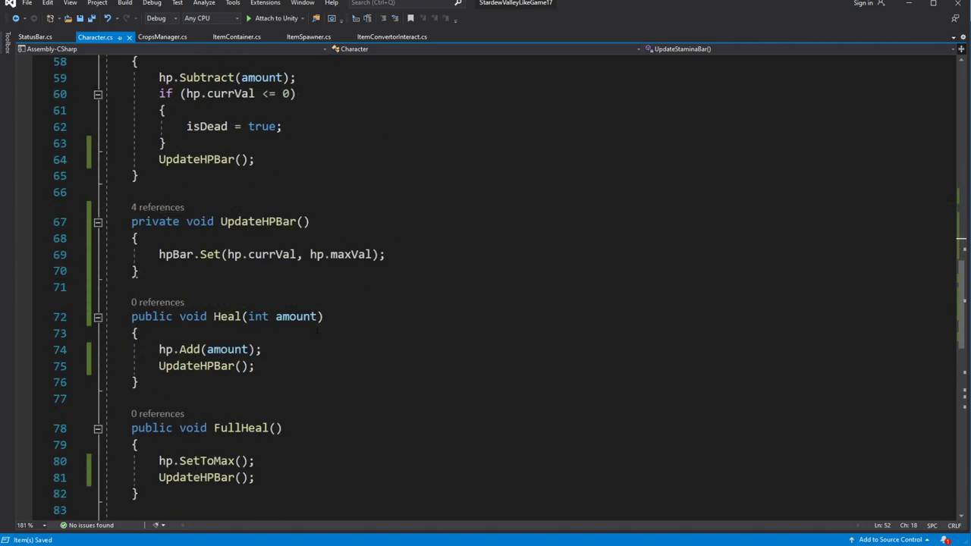
scroll(311, 326, down, 3)
scroll(280, 319, down, 3)
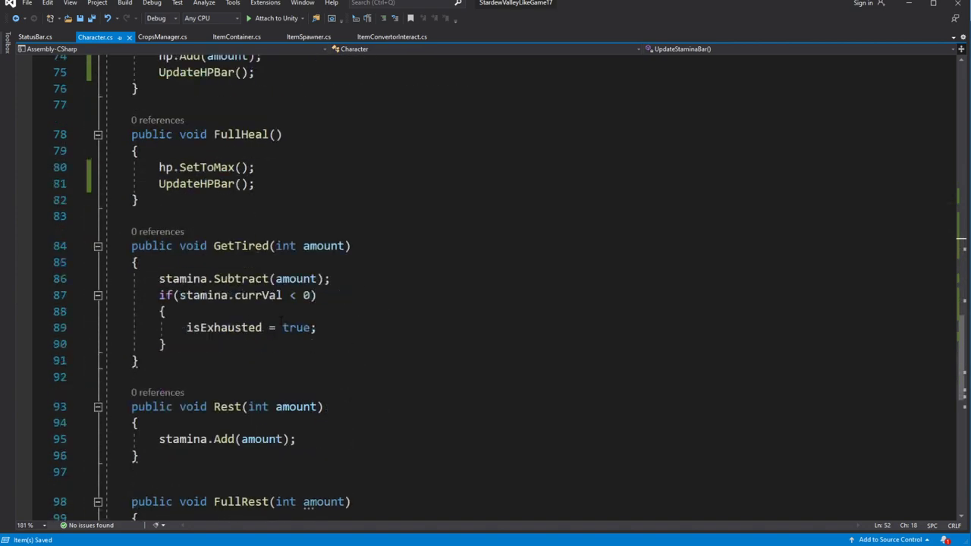
click(269, 345)
key(Return)
text(UpdateStaminaBar())
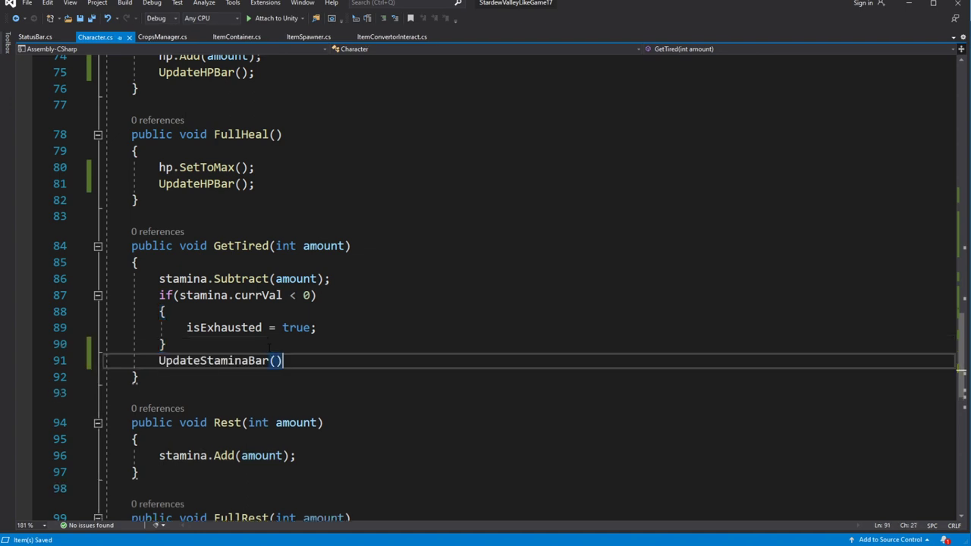
scroll(288, 346, down, 2)
text(;)
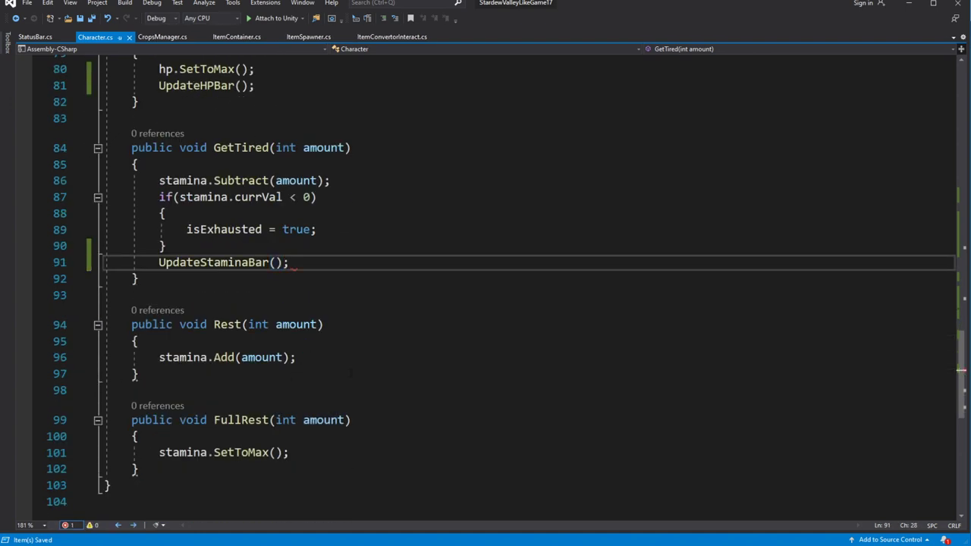
key(shift+Home)
key(ctrl+c)
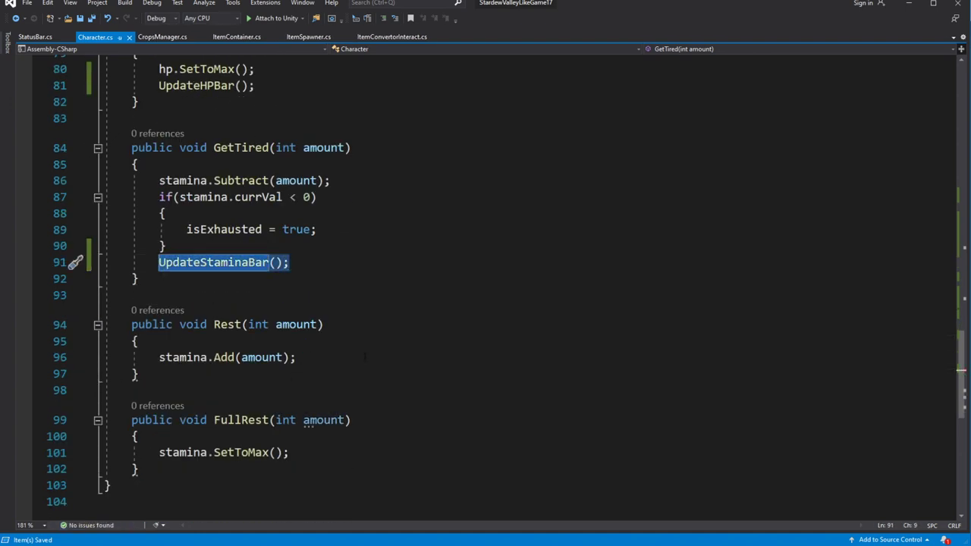
Step: Add the UpdateStaminaBar(); call to Rest and FullRest as well
click(354, 357)
key(Return)
key(ctrl+v)
scroll(354, 387, down, 1)
click(348, 420)
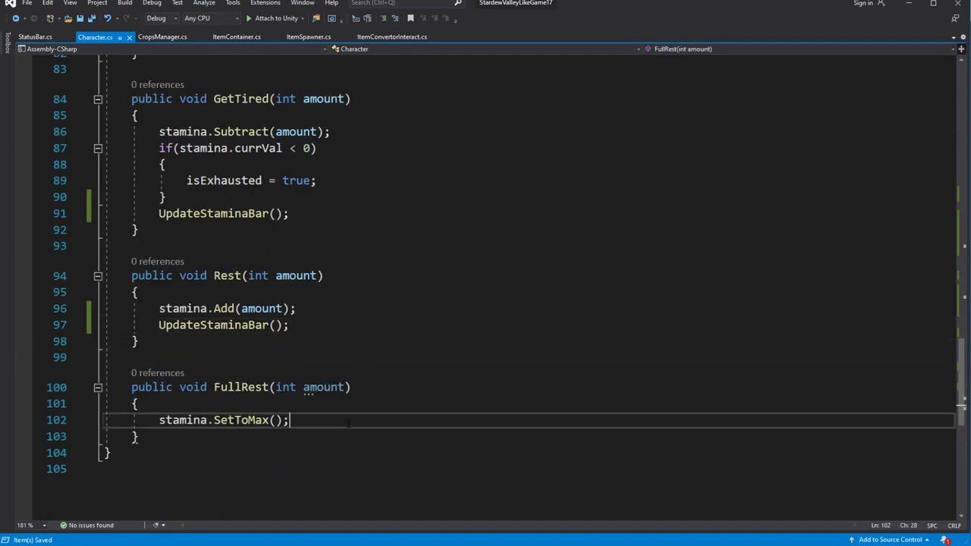
key(Return)
key(ctrl+v)
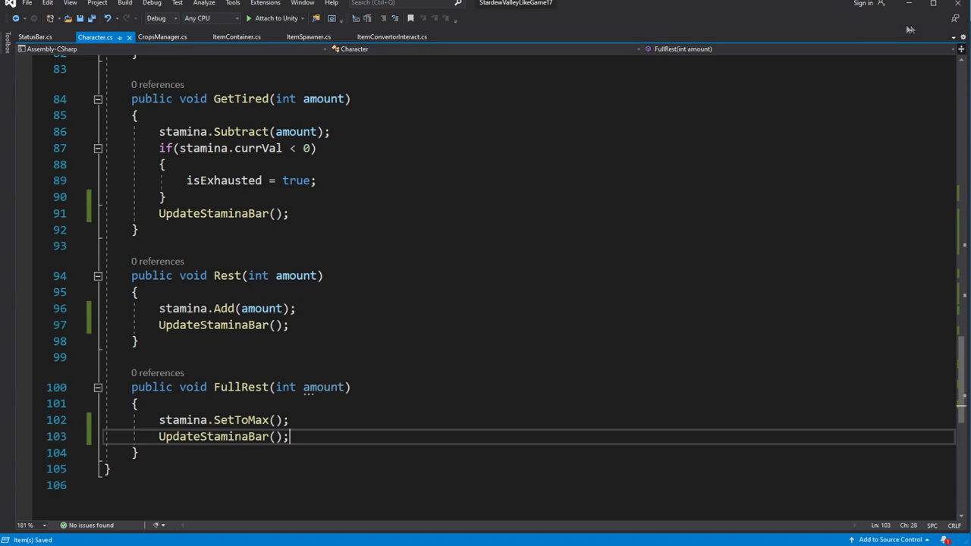
Step: Begin a new void method declaration below FullRest
scroll(334, 307, down, 5)
key(Down)
key(Return)
key(Return)
text(void Udpa)
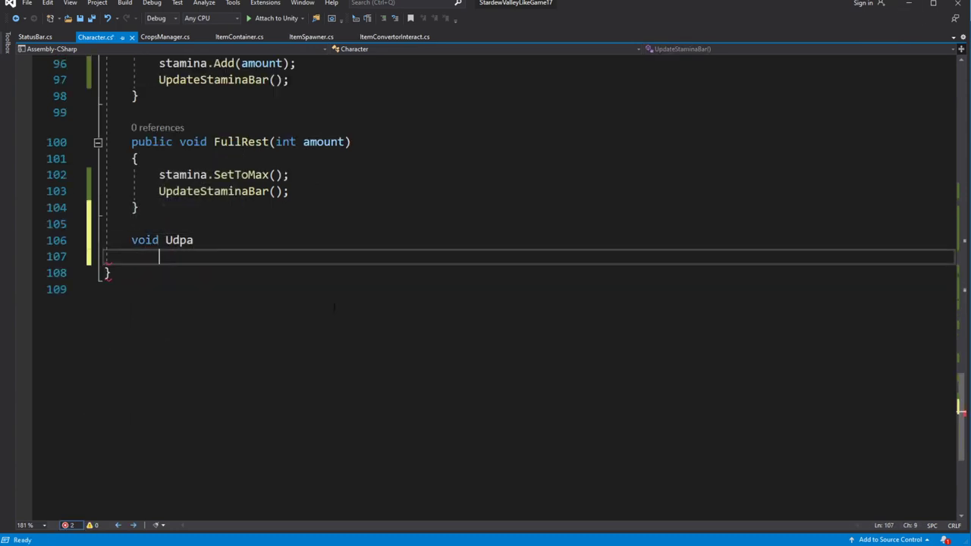
Step: Add an Update method that calls TakeDamage(10) when KeyCode.Alpha1 is pressed
key(BackSpace)
key(BackSpace)
key(BackSpace)
text(Upd)
key(Tab)
text(if(in)
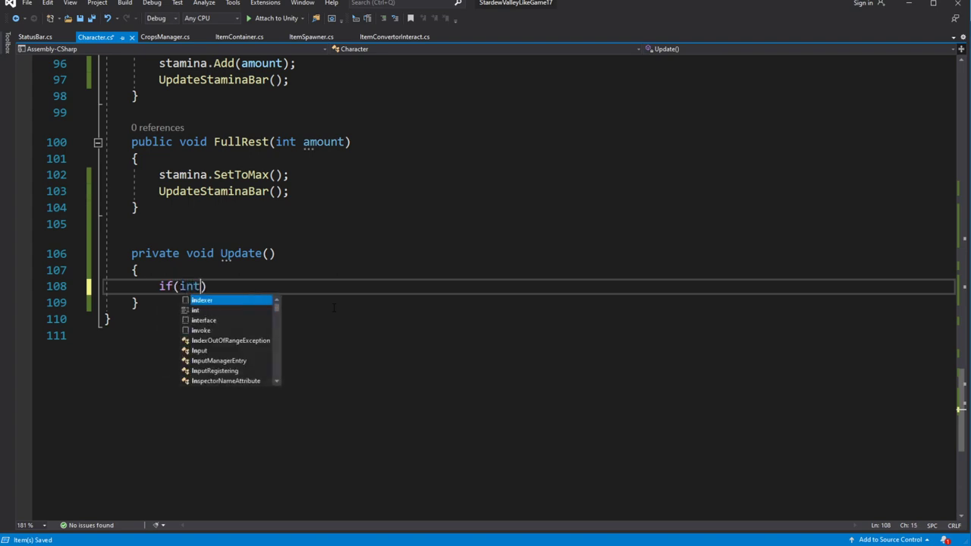
text(put.GetKeyDown()
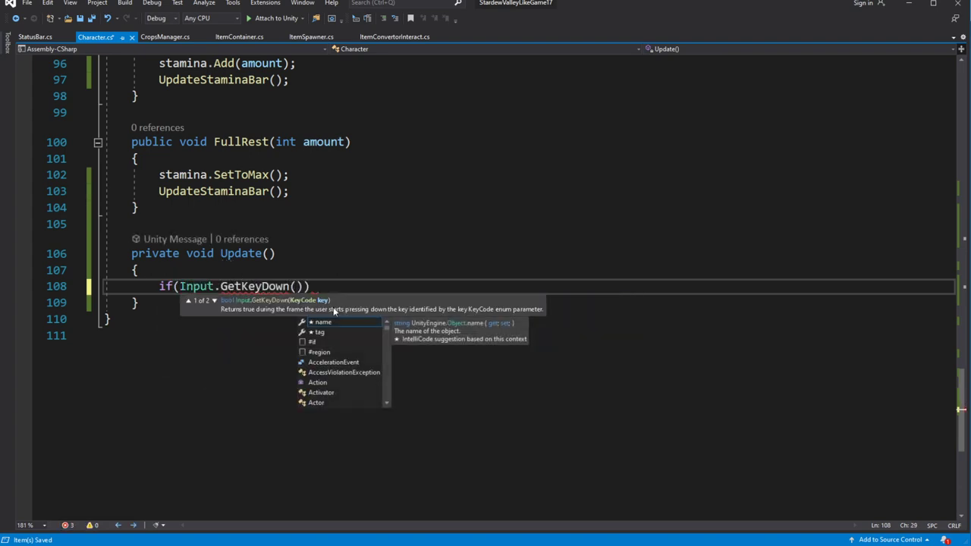
text(Key)
key(Tab)
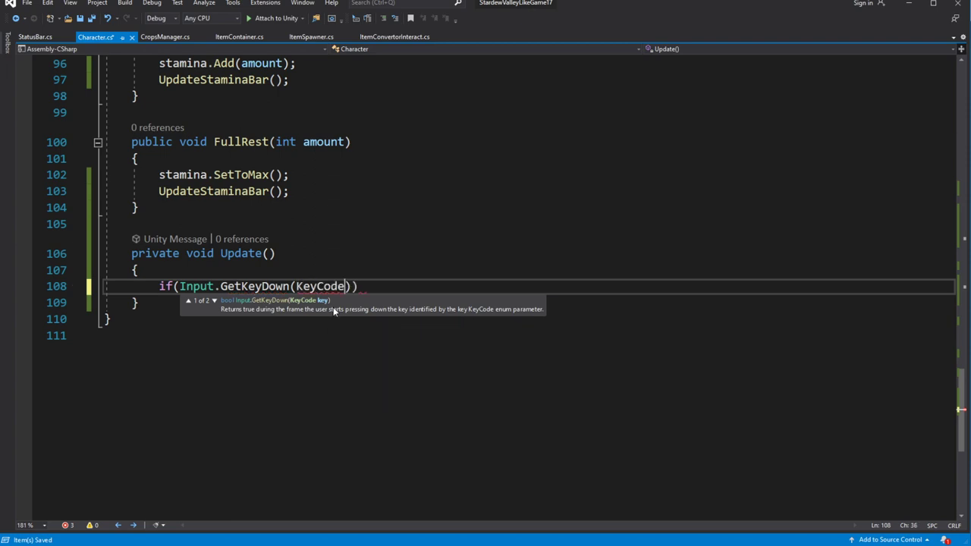
text(.Alp)
key(Down)
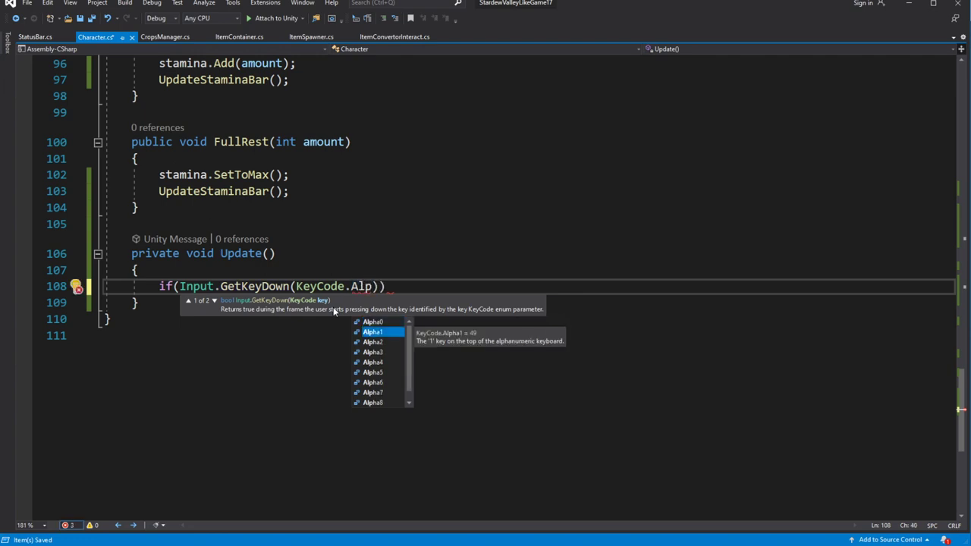
key(Tab)
key(End)
text({)
key(Return)
Step: Duplicate the key check for Alpha2 so it calls Heal(10)
key(Return)
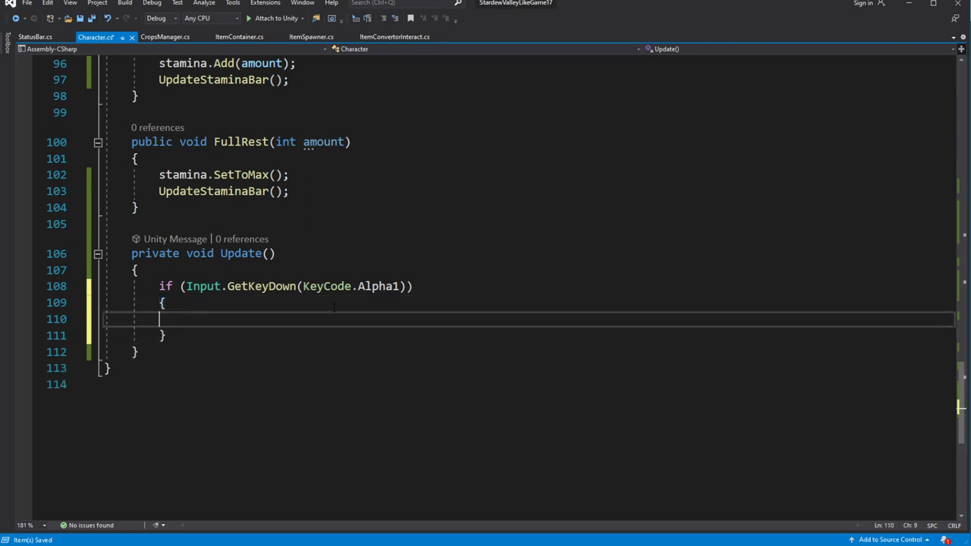
text(Take)
key(Tab)
text((10);)
key(Down)
key(Return)
text(if()
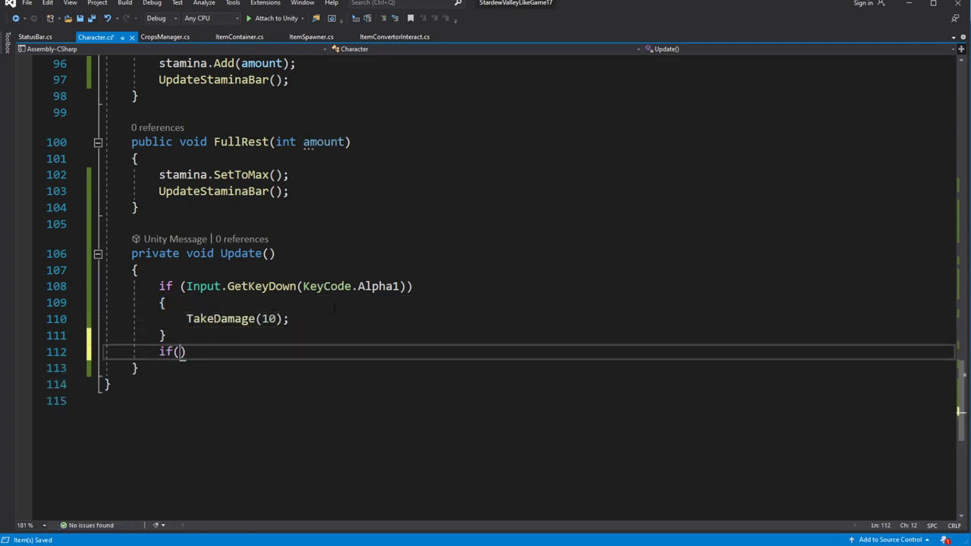
drag(167, 334, 159, 286)
key(ctrl+c)
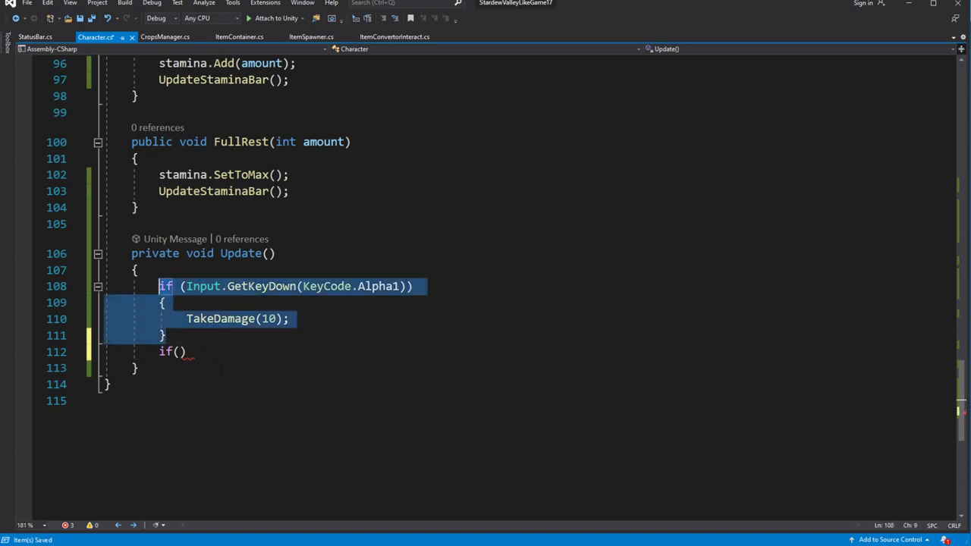
drag(158, 351, 186, 351)
key(ctrl+v)
click(400, 351)
key(BackSpace)
text(2)
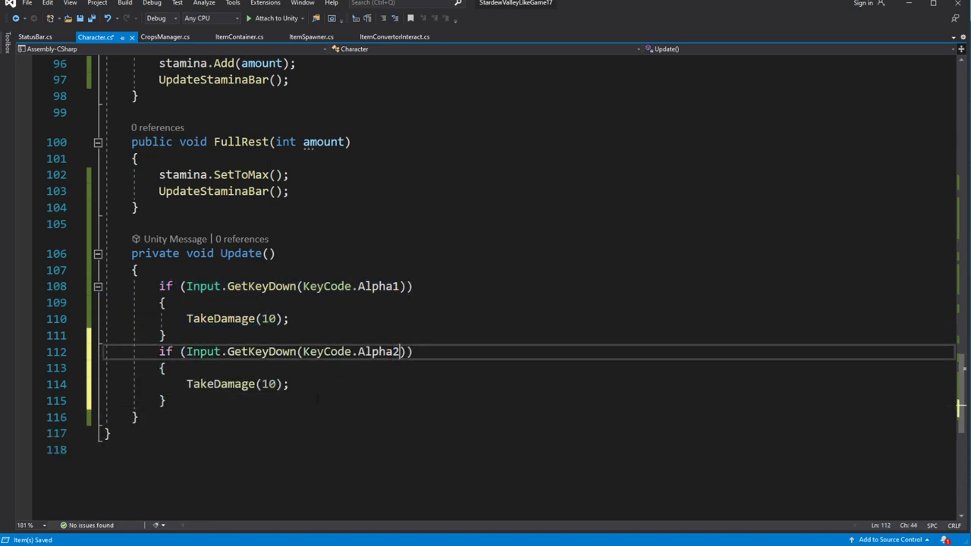
drag(289, 383, 187, 384)
text(Ran)
key(BackSpace)
key(BackSpace)
key(BackSpace)
text(heal(10);)
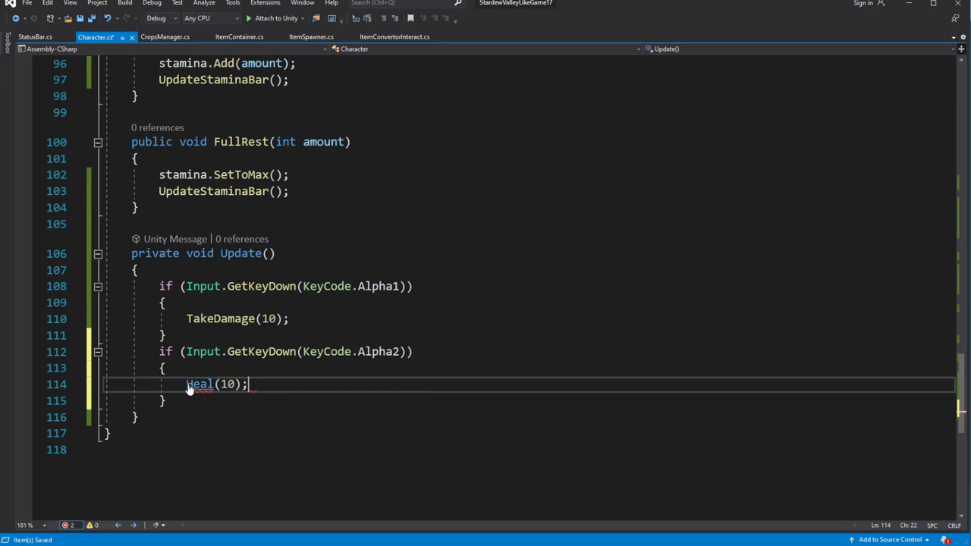
Step: Add a third key check for Alpha3 that calls GetTired(10)
click(165, 401)
scroll(164, 401, down, 1)
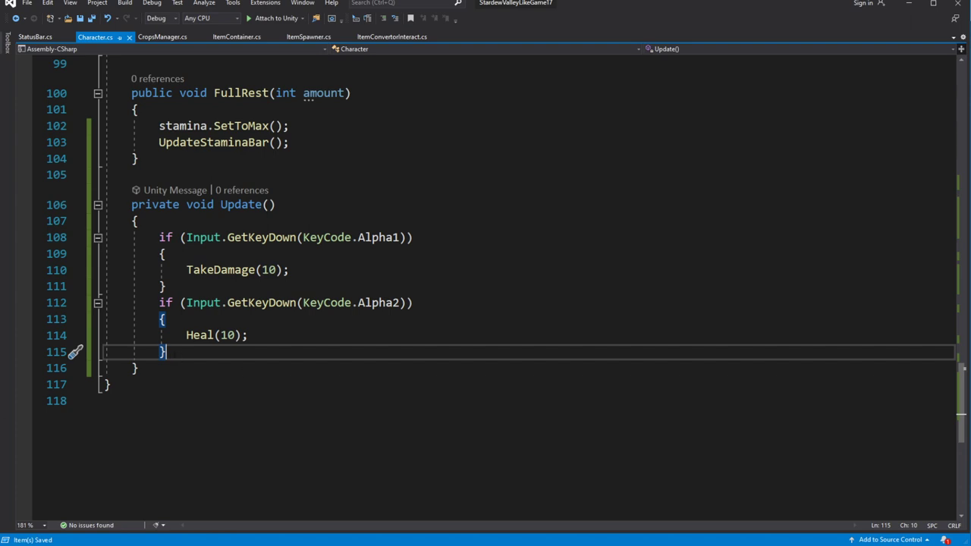
key(ctrl+v)
click(400, 368)
key(BackSpace)
text(3)
drag(288, 400, 187, 401)
text(GetTired(10))
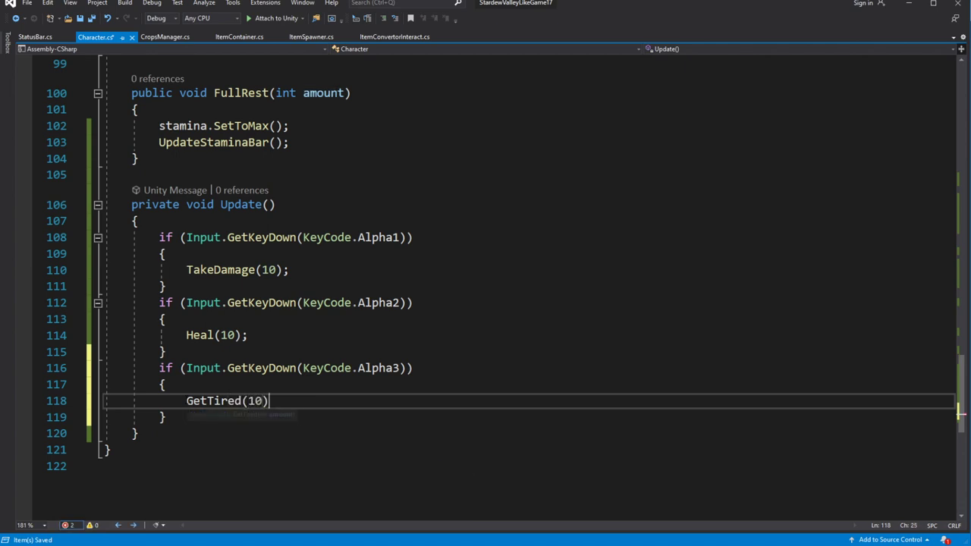
text(;)
key(Down)
key(Return)
Step: Add a fourth key check for Alpha4 calling Rest(10), then return to Unity to recompile
key(ctrl+v)
key(Up)
key(Up)
key(Up)
key(End)
key(Left)
key(Left)
key(BackSpace)
text(4)
scroll(959, 412, down, 1)
key(Down)
key(Down)
key(Home)
key(shift+End)
text(Rest)
key(Escape)
text((10);)
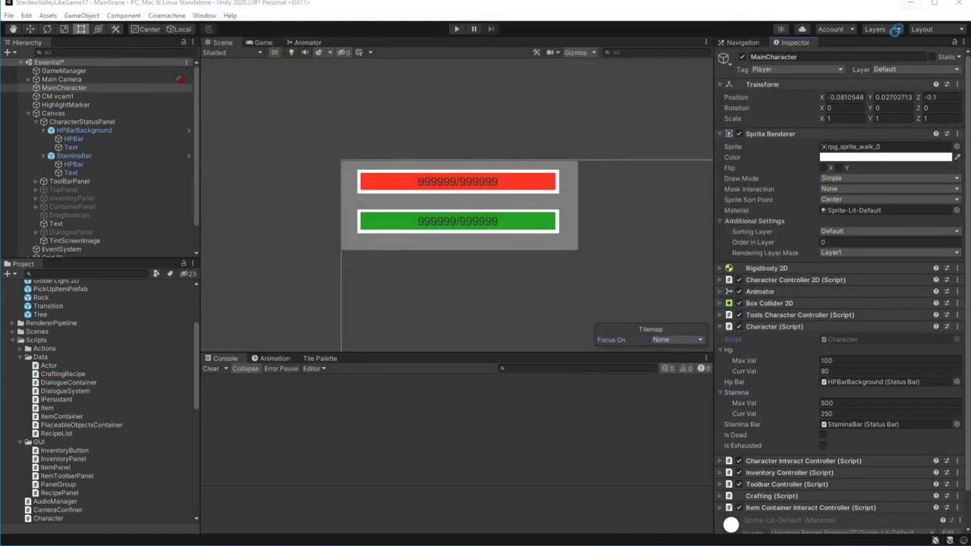
click(909, 3)
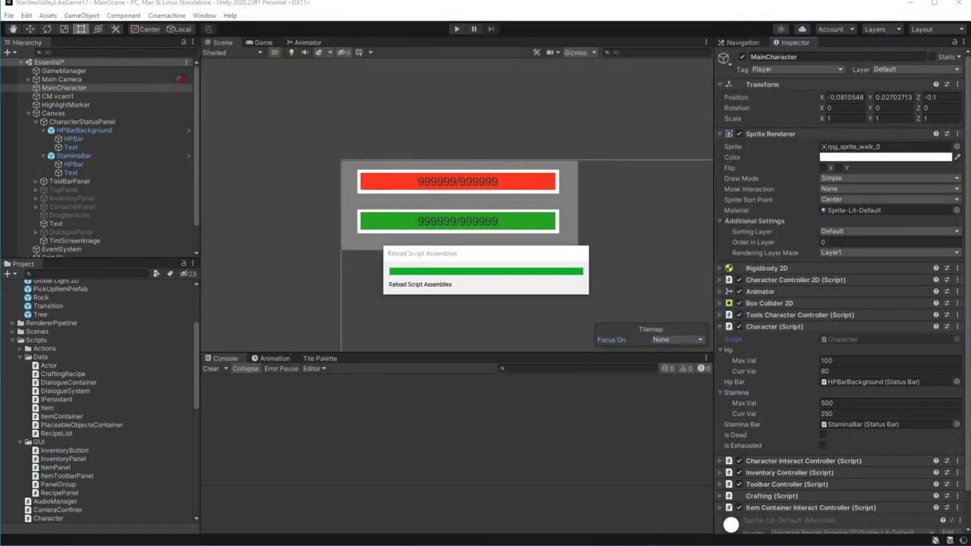
click(458, 29)
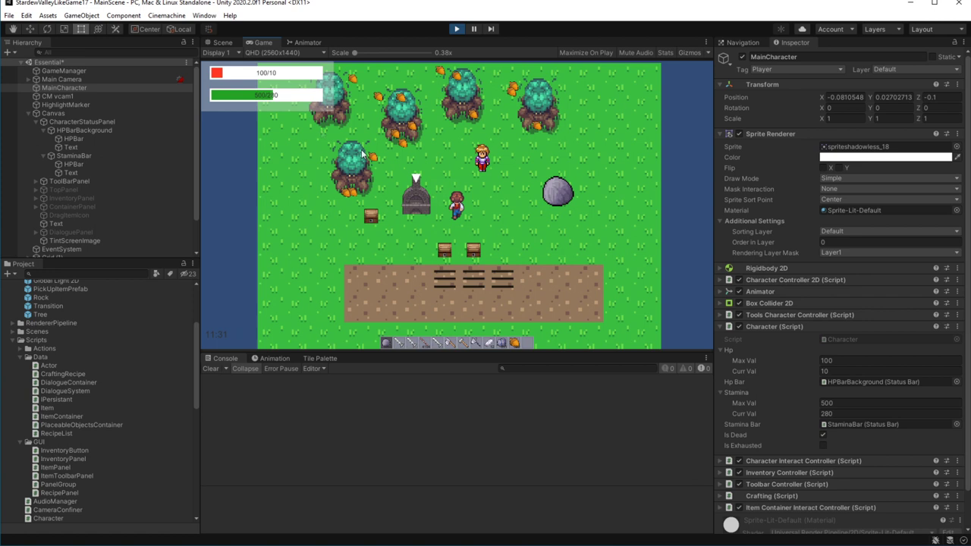
click(455, 29)
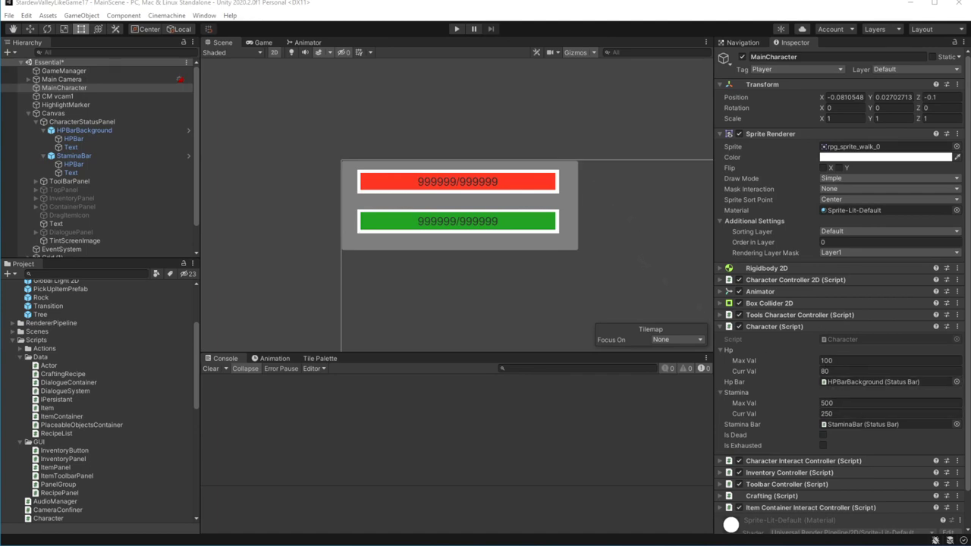
key(alt+Tab)
key(alt+Tab)
click(456, 28)
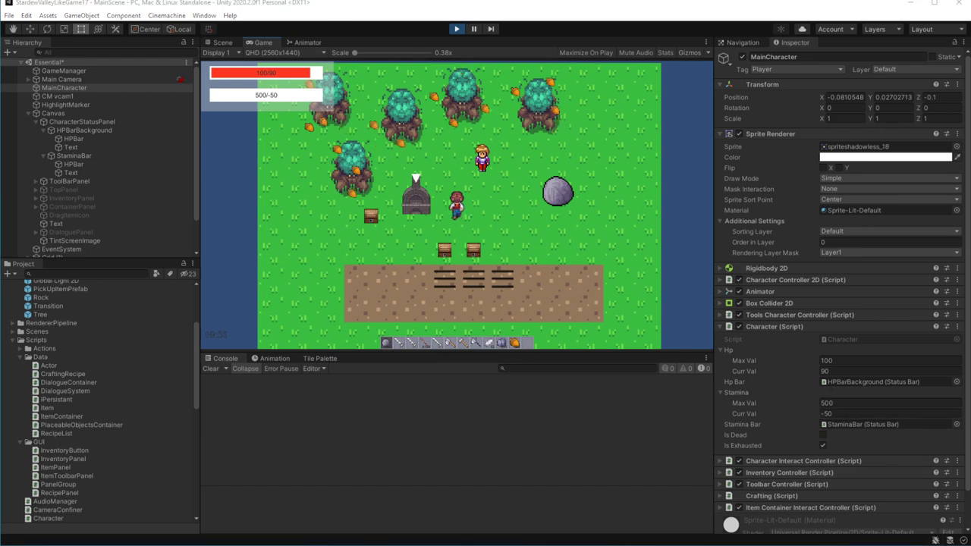
click(459, 29)
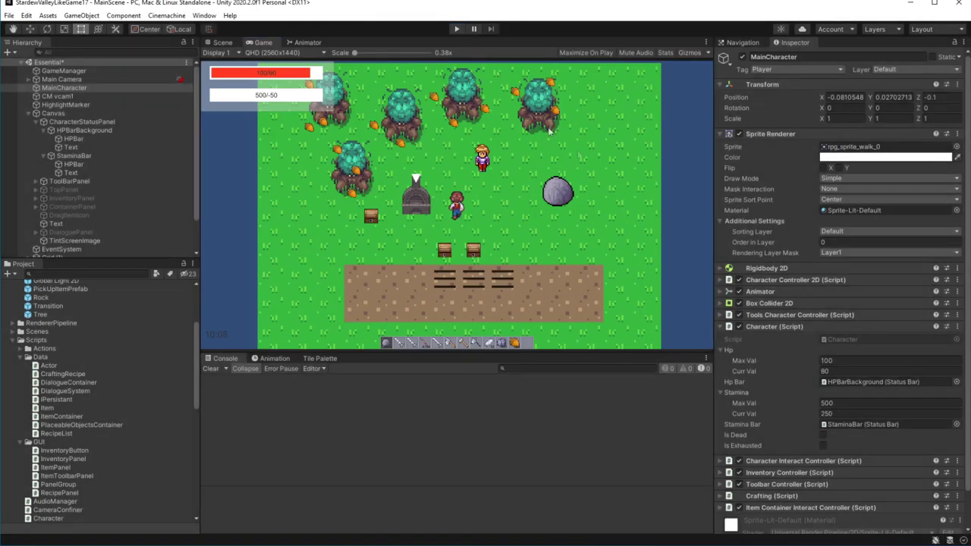